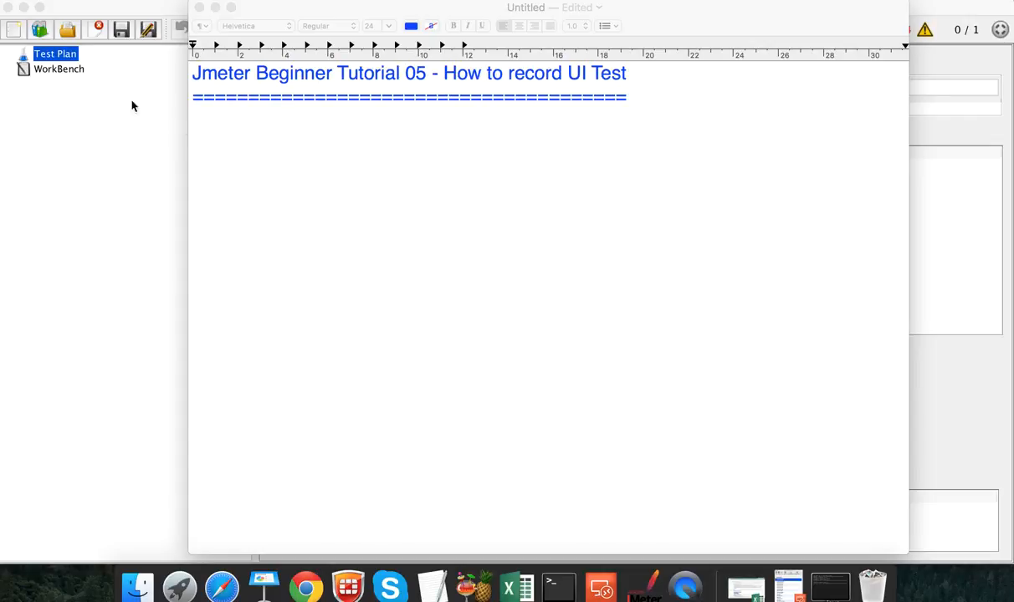
Step: Add an HTTP(S) Test Script Recorder to the WorkBench via Add > Non-Test Elements
click(59, 72)
click(62, 73)
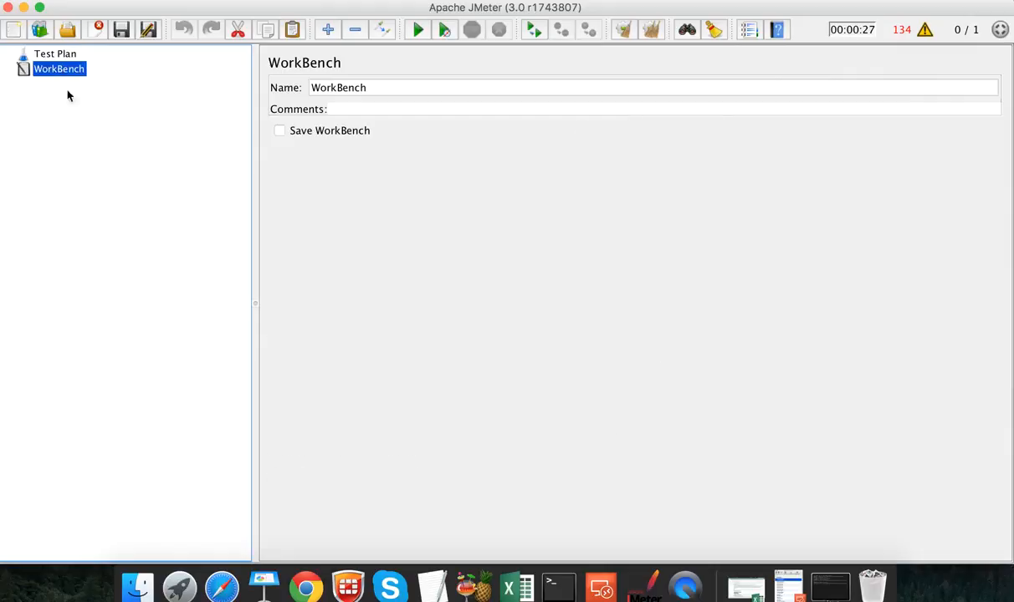
click(49, 59)
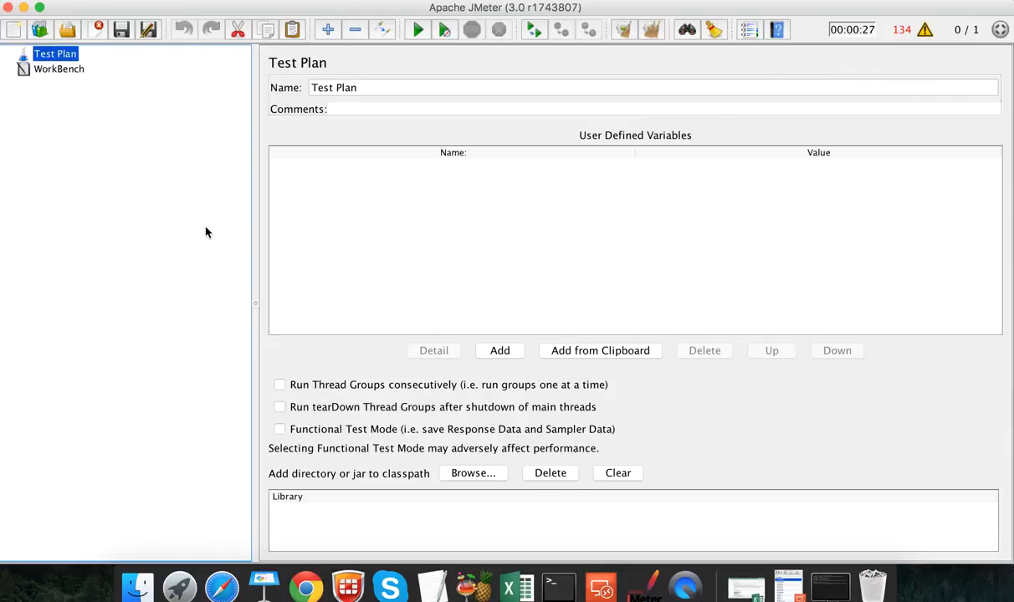
click(65, 74)
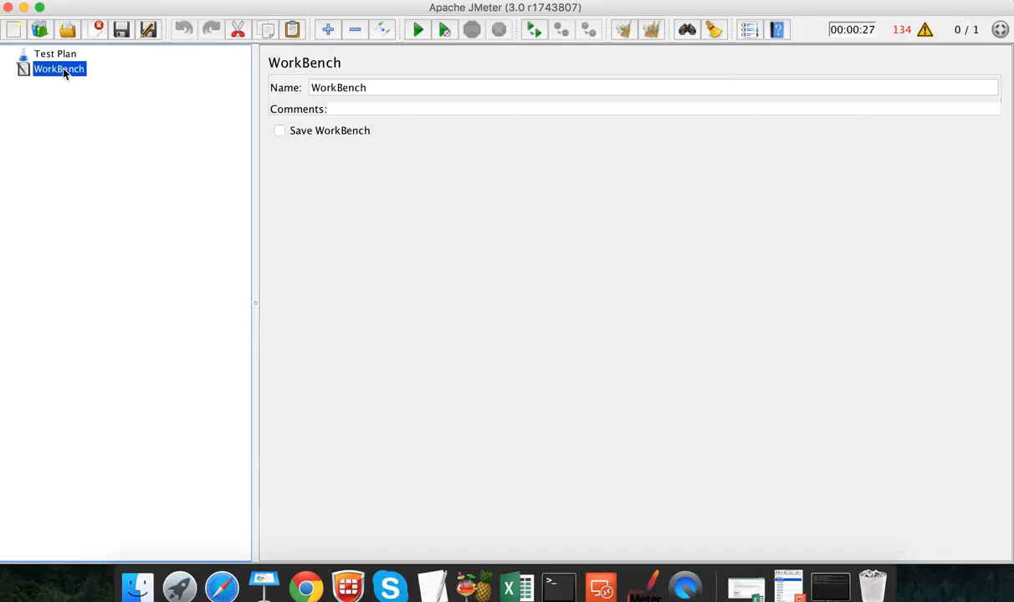
right_click(64, 72)
mouse_move(95, 83)
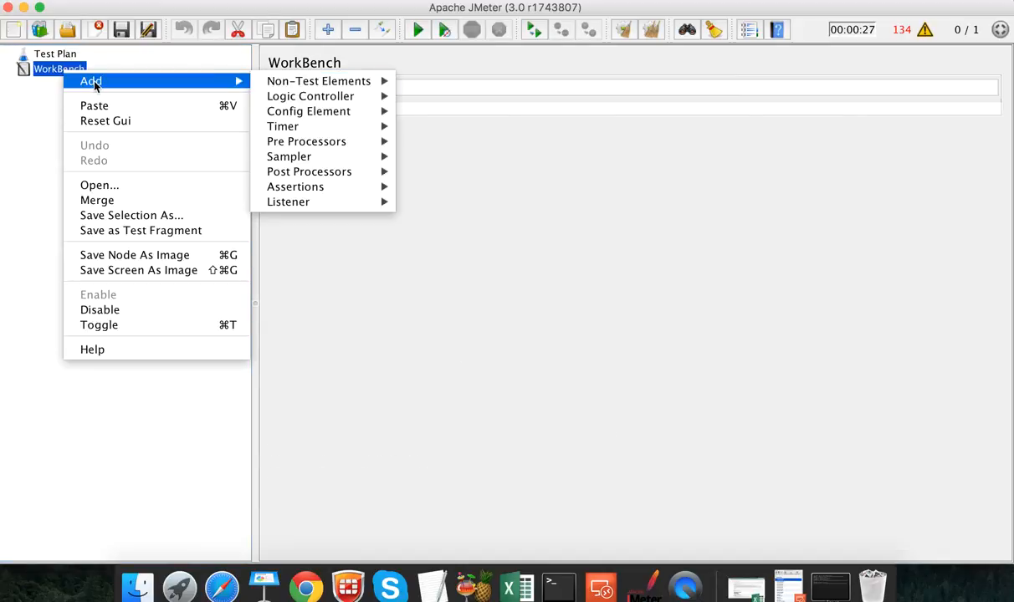
mouse_move(288, 85)
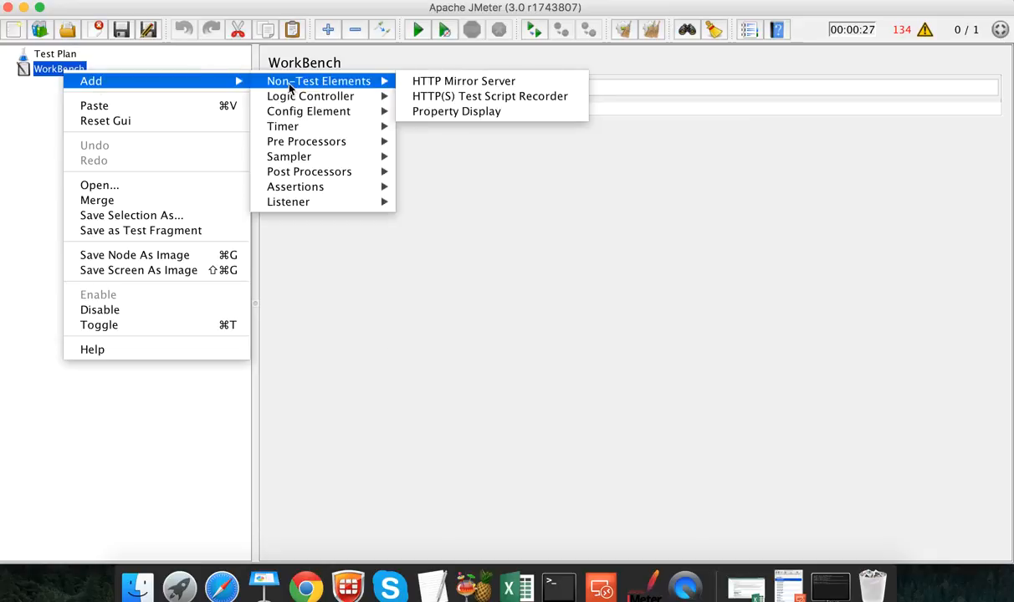
click(490, 97)
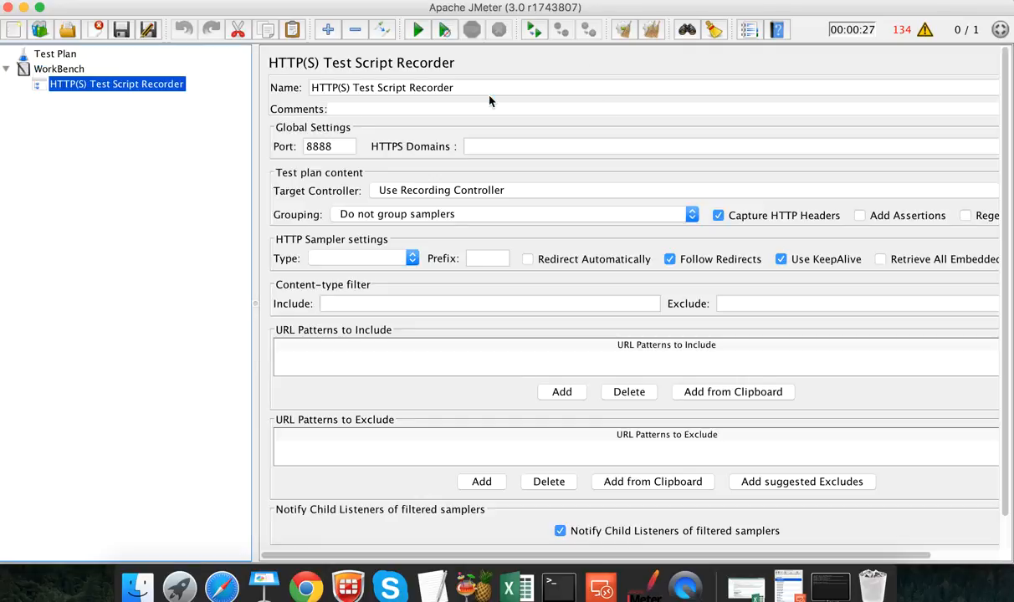
Step: Replace the recorder's Global Settings port 8888 with 9090
double_click(334, 146)
text(9090)
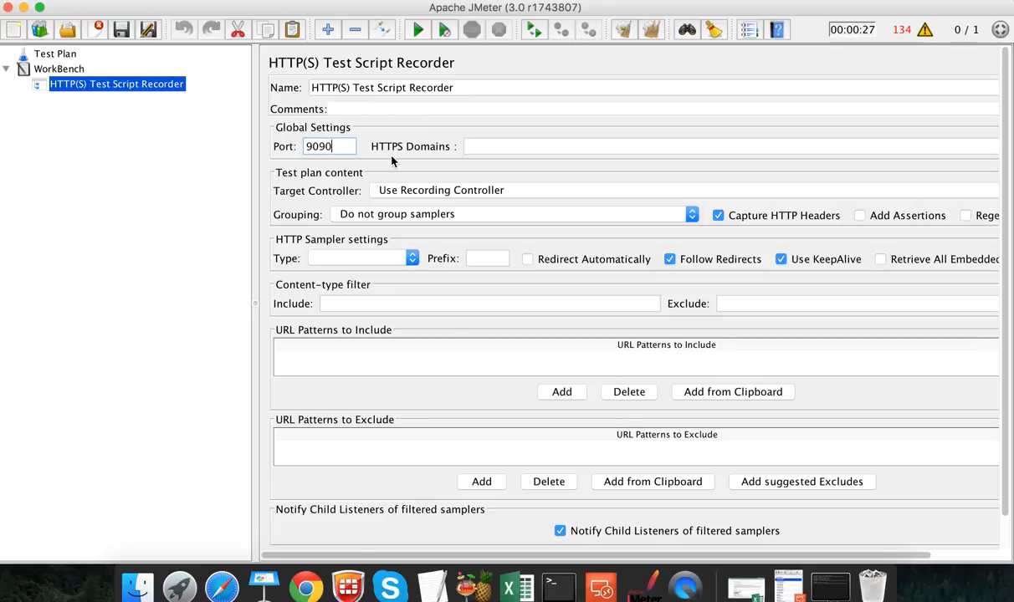
Step: Remove the HTTP(S) Test Script Recorder node and confirm the deletion
right_click(149, 85)
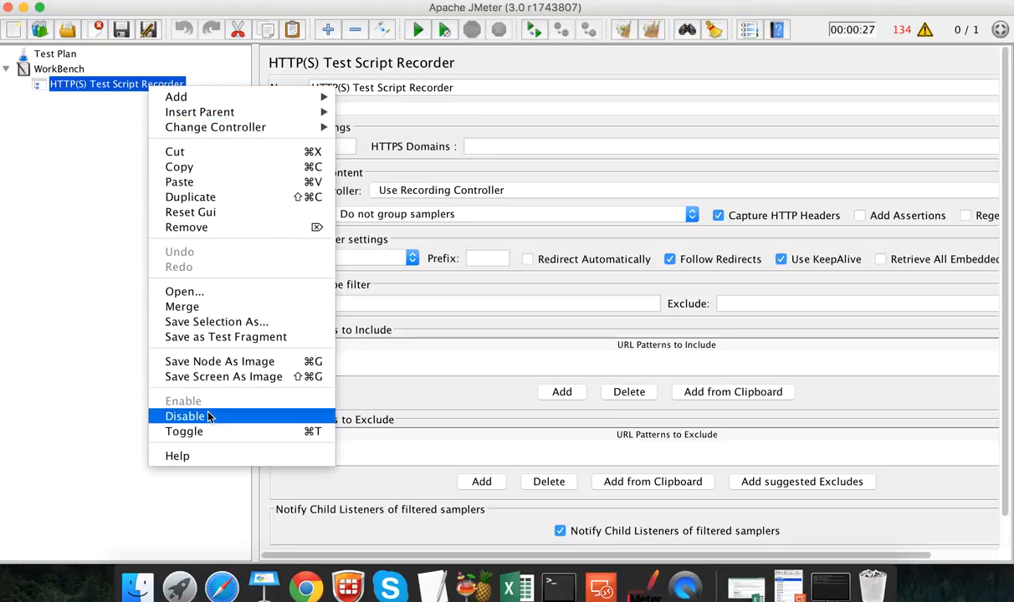
click(186, 227)
click(645, 320)
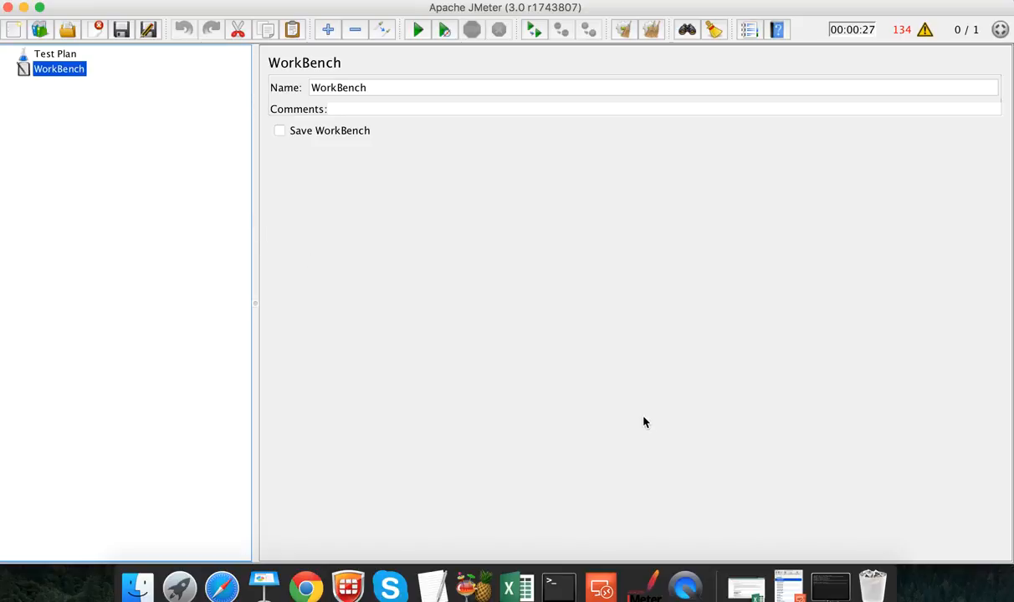
Step: In TextEdit, write '1. Tools available for recording Jmeter ui test' and start a new line
click(432, 582)
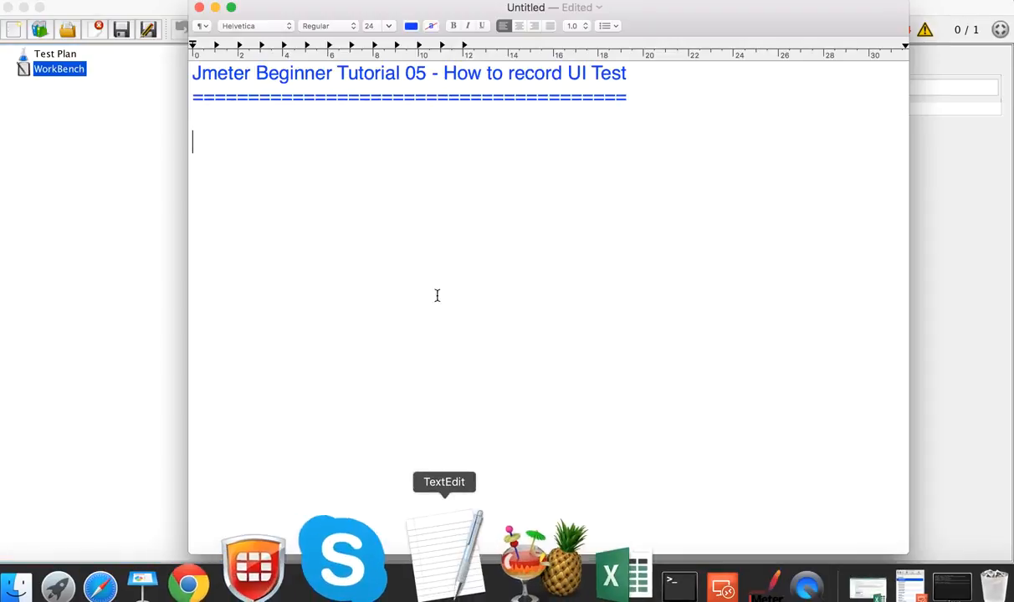
text(1. )
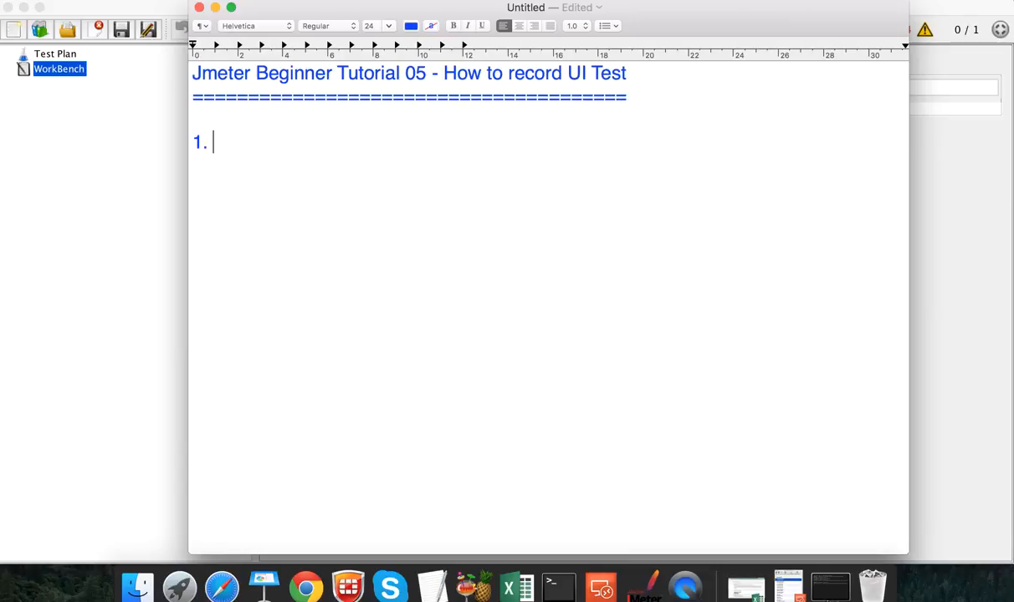
text(Tools avail)
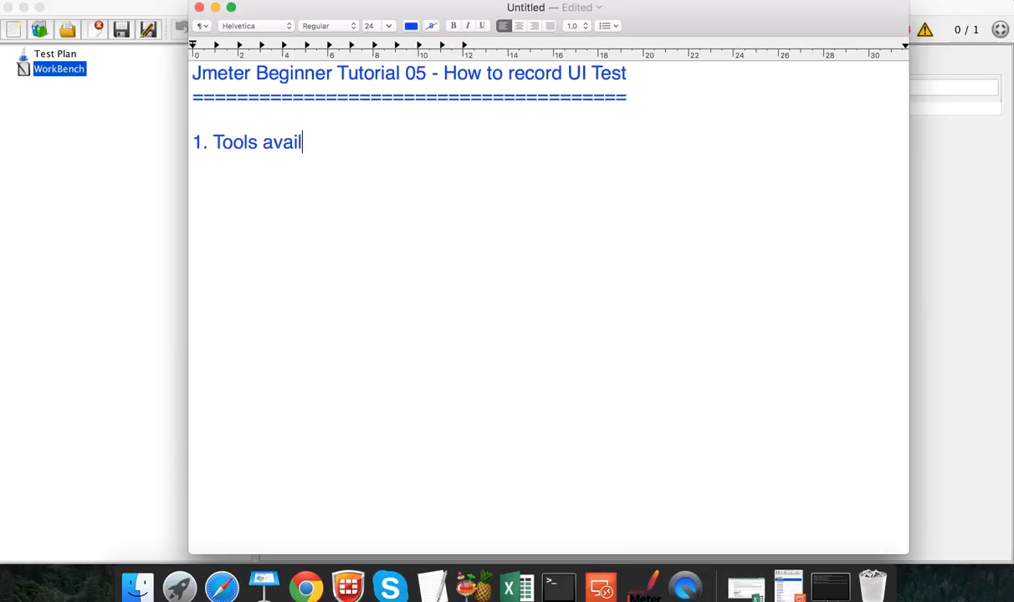
text(able for )
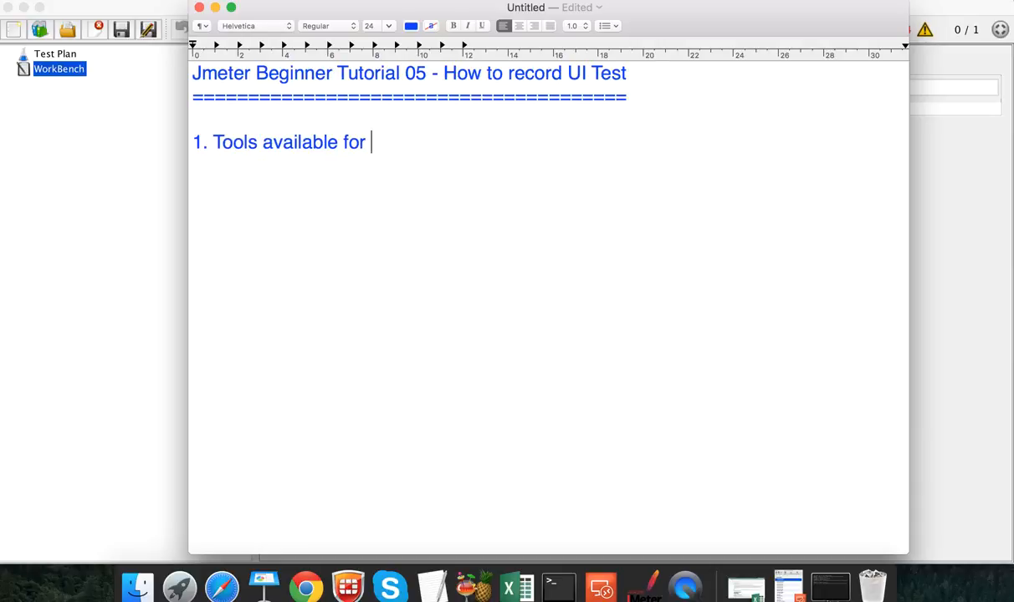
text(recording )
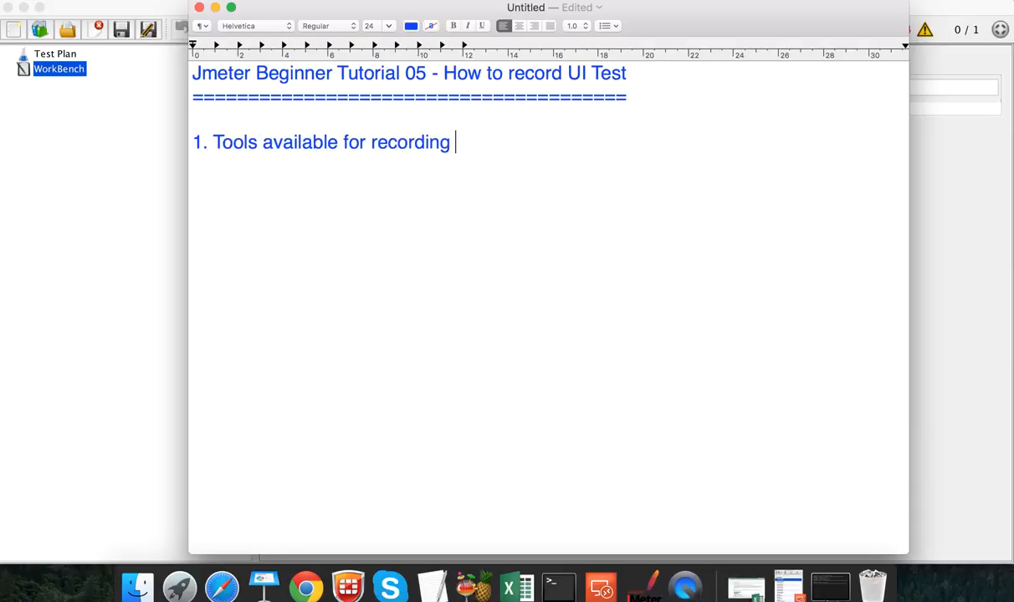
text(Jmeter ui t)
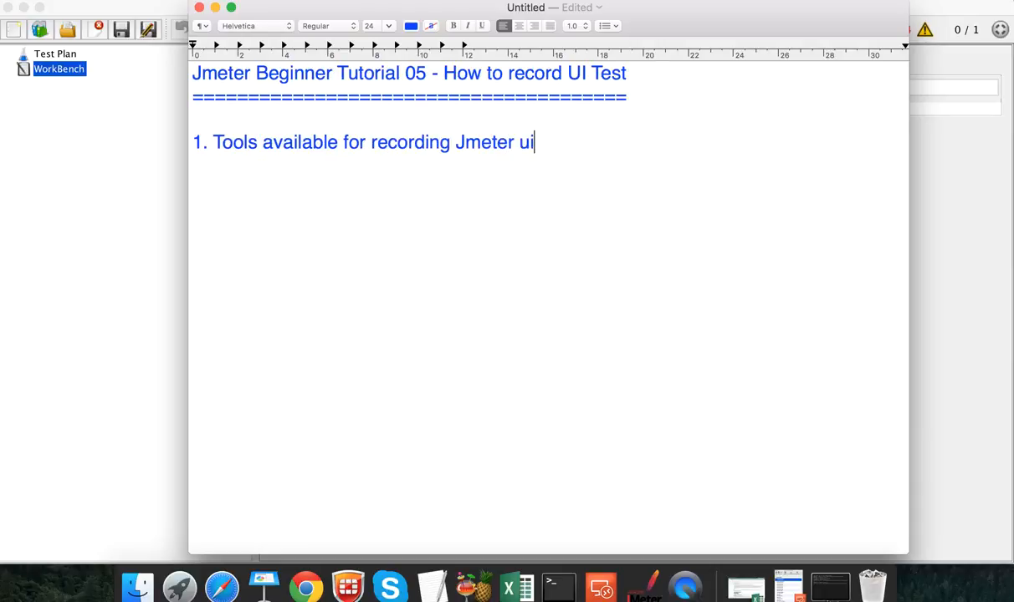
text(est)
key(Return)
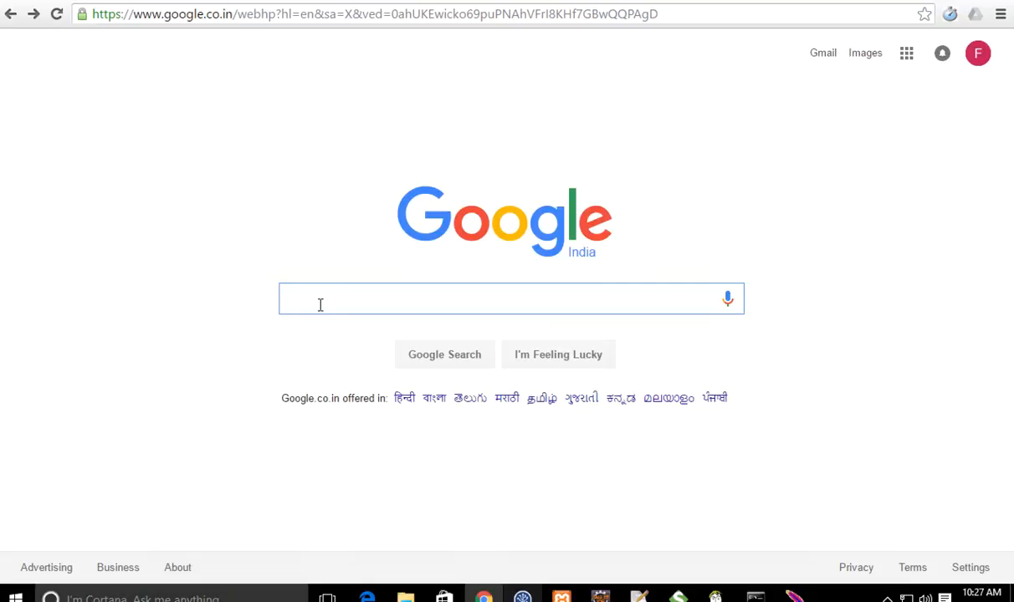
Step: Search Google for 'badboy software' and open the Badboy Software Home Page result
text(badboy so)
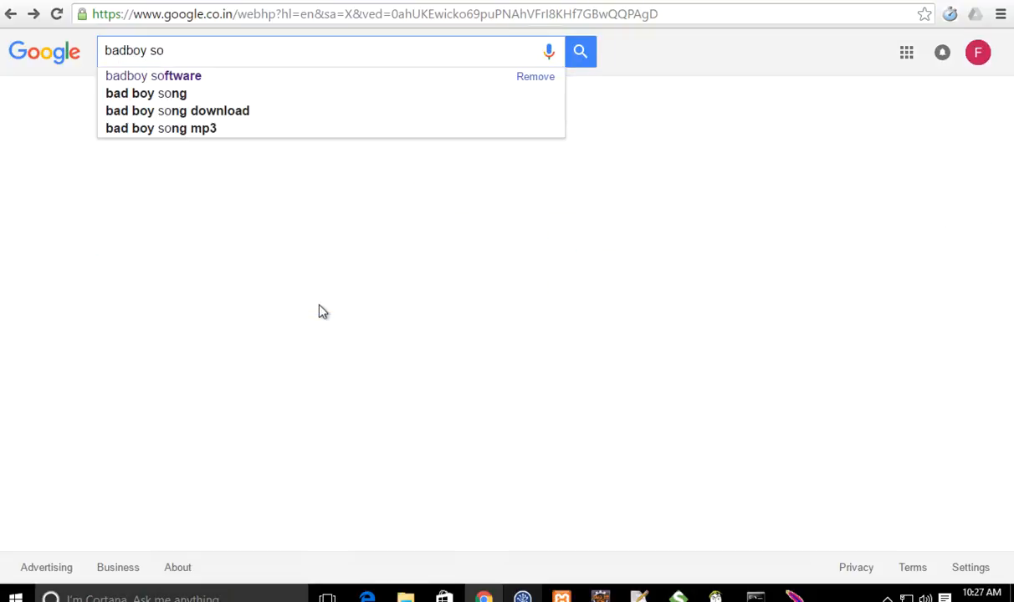
text(ftware)
key(Return)
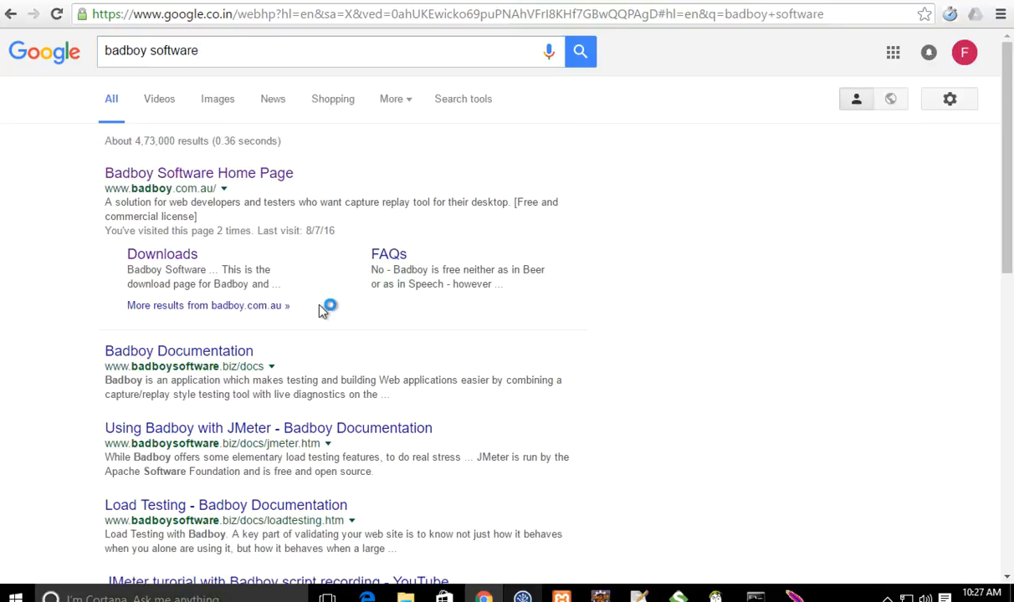
click(178, 171)
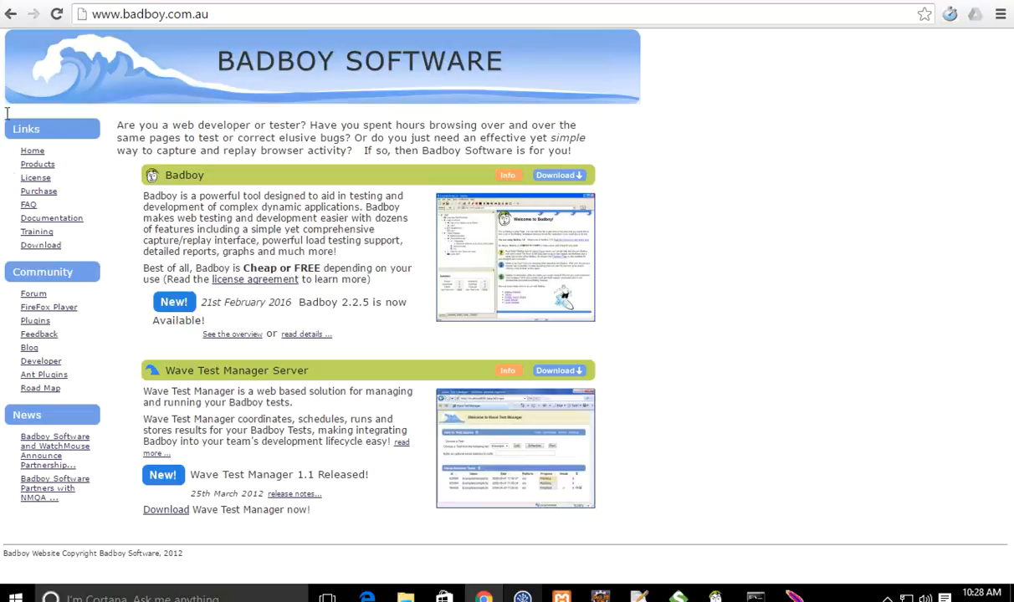
Step: Go to the Badboy download page and start downloading the recommended 2.2.5 installer
click(52, 245)
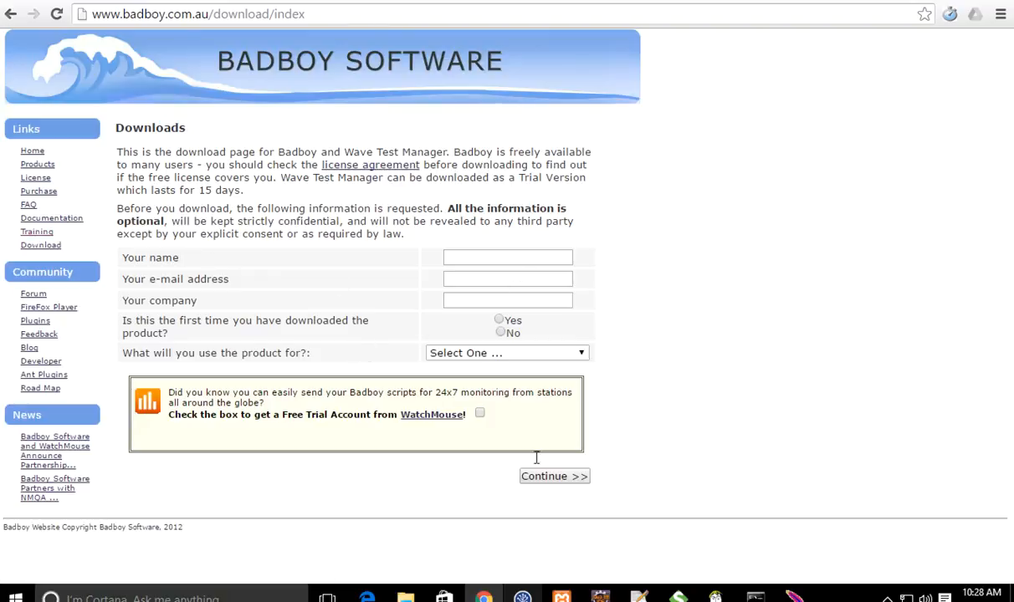
click(544, 477)
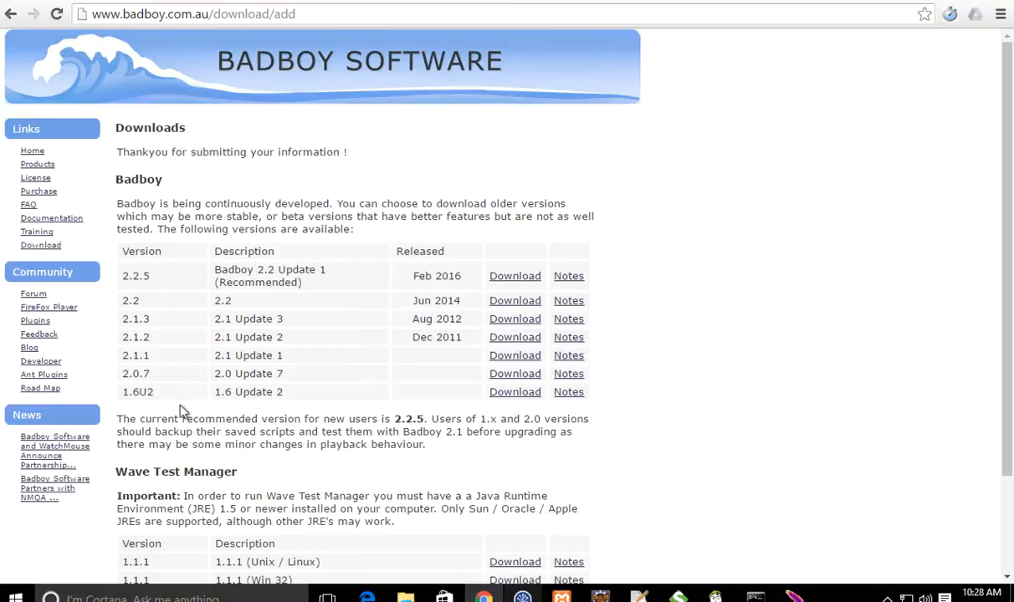
drag(146, 284, 123, 278)
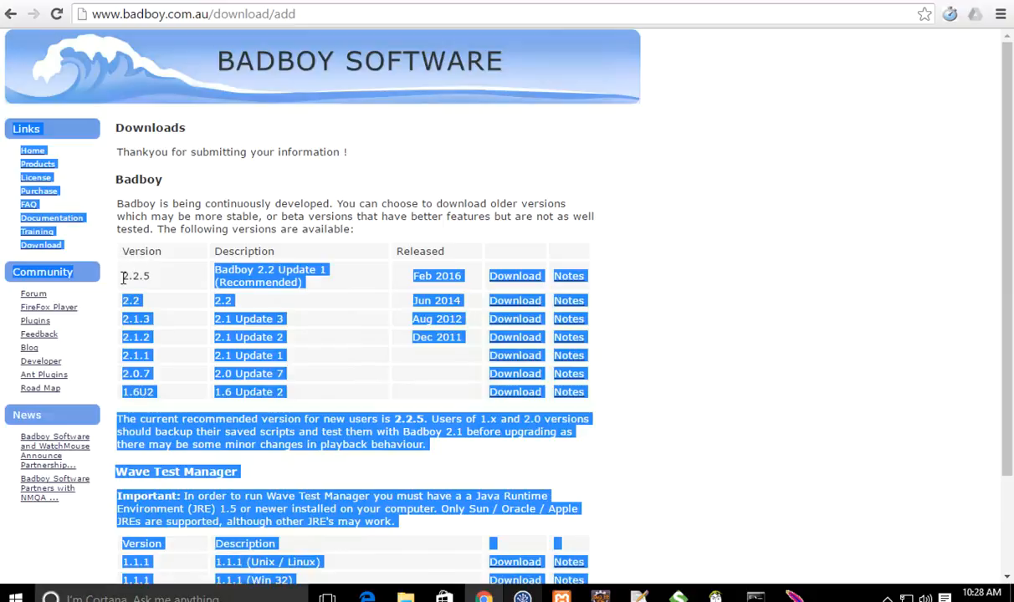
click(157, 276)
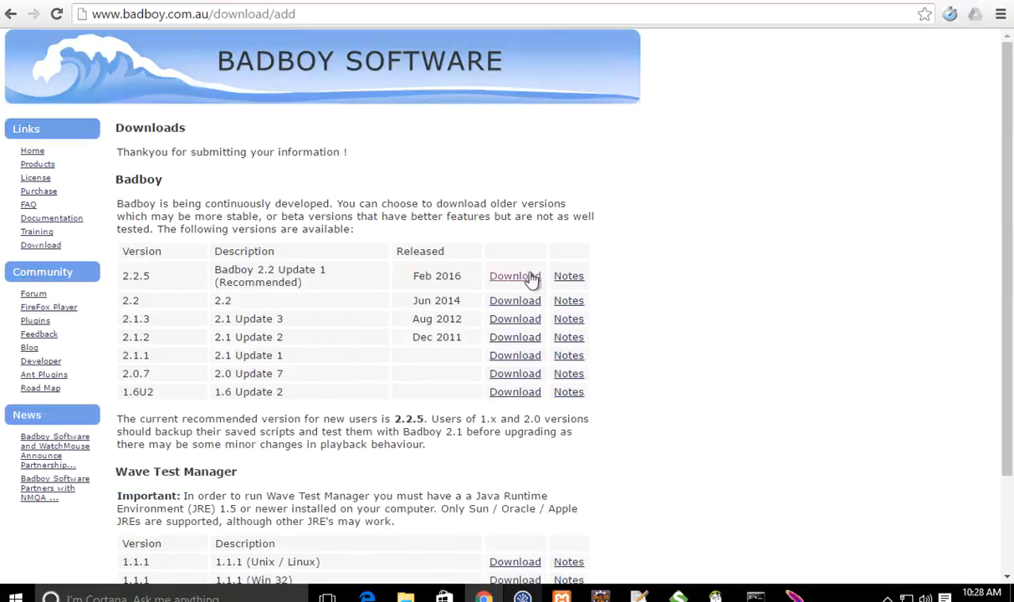
click(516, 277)
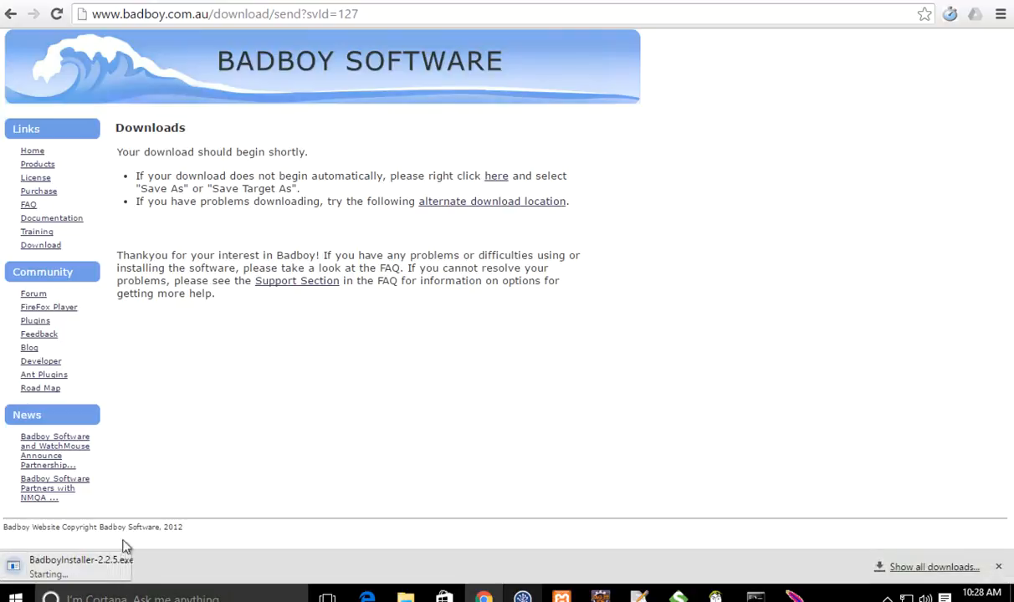
Step: Cancel the BadboyInstaller-2.2.5.exe download and close the downloads bar
right_click(140, 572)
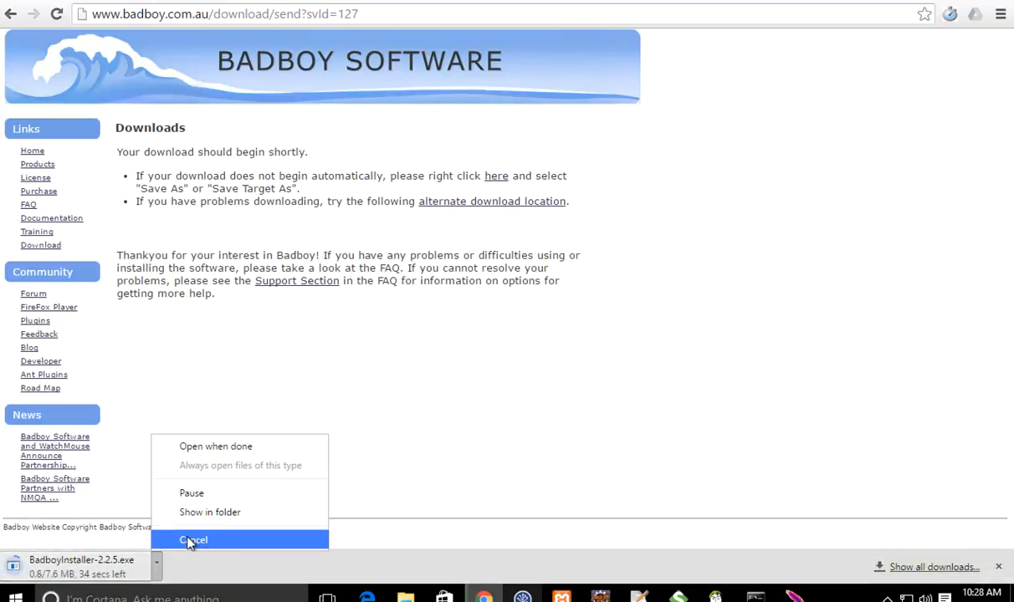
click(187, 537)
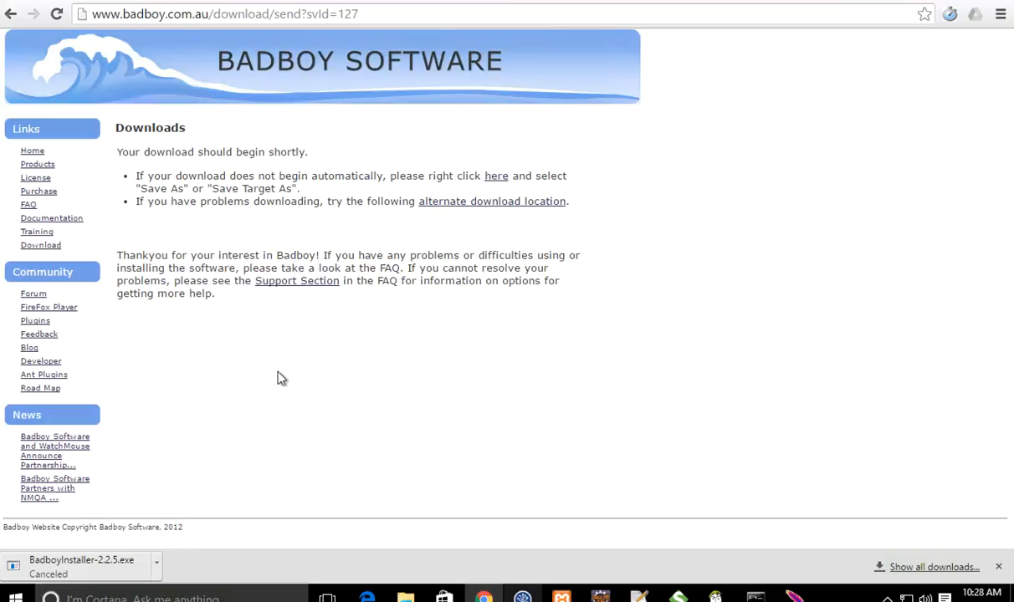
click(999, 567)
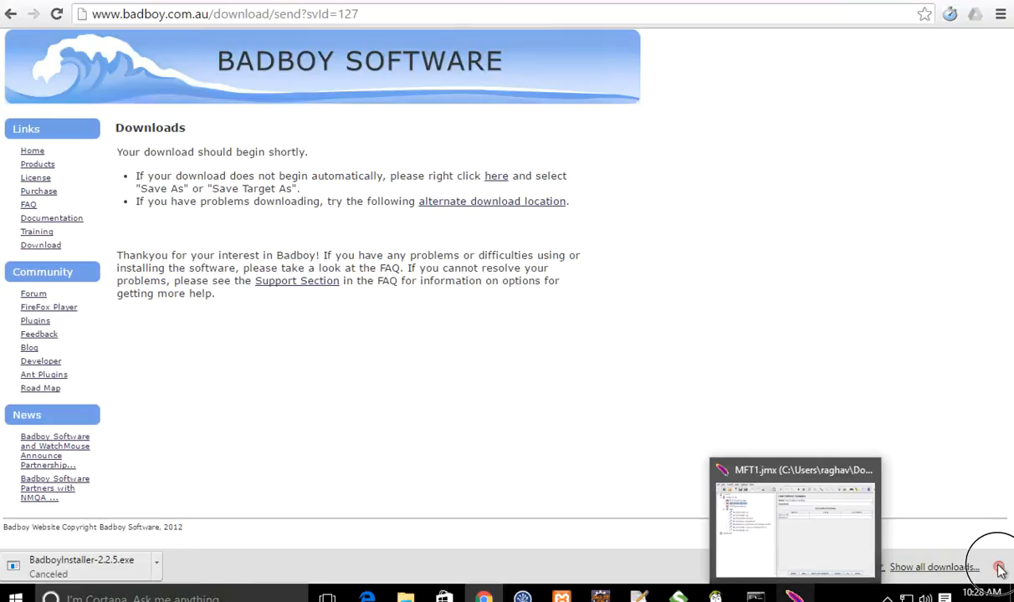
mouse_move(715, 596)
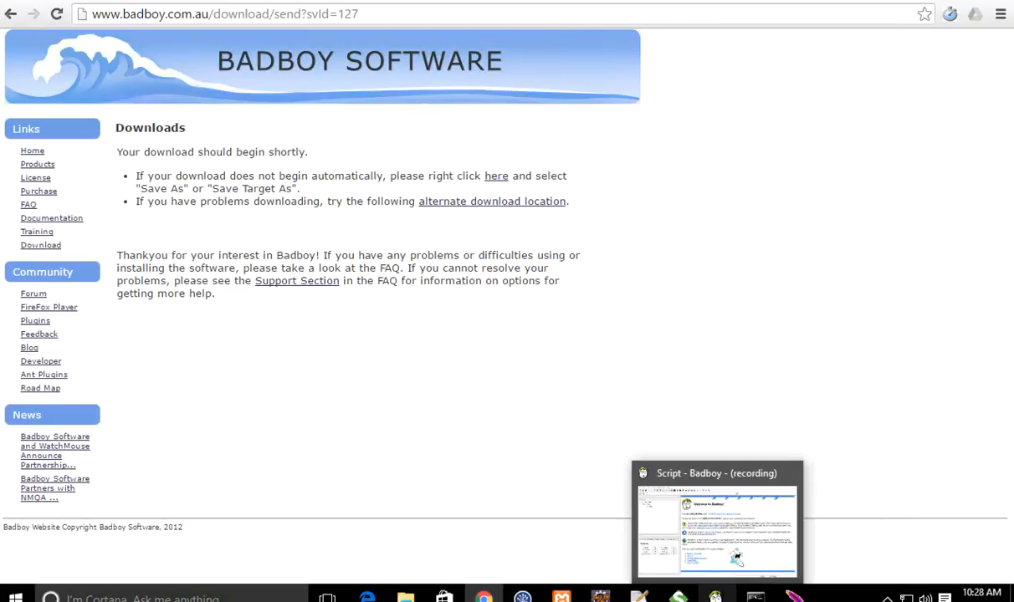
click(735, 558)
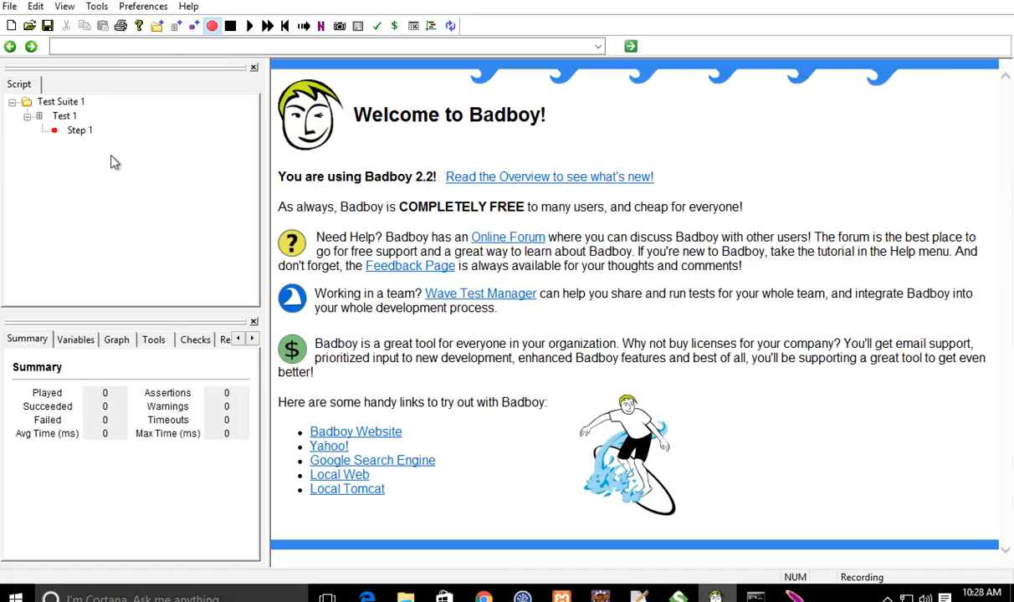
click(199, 47)
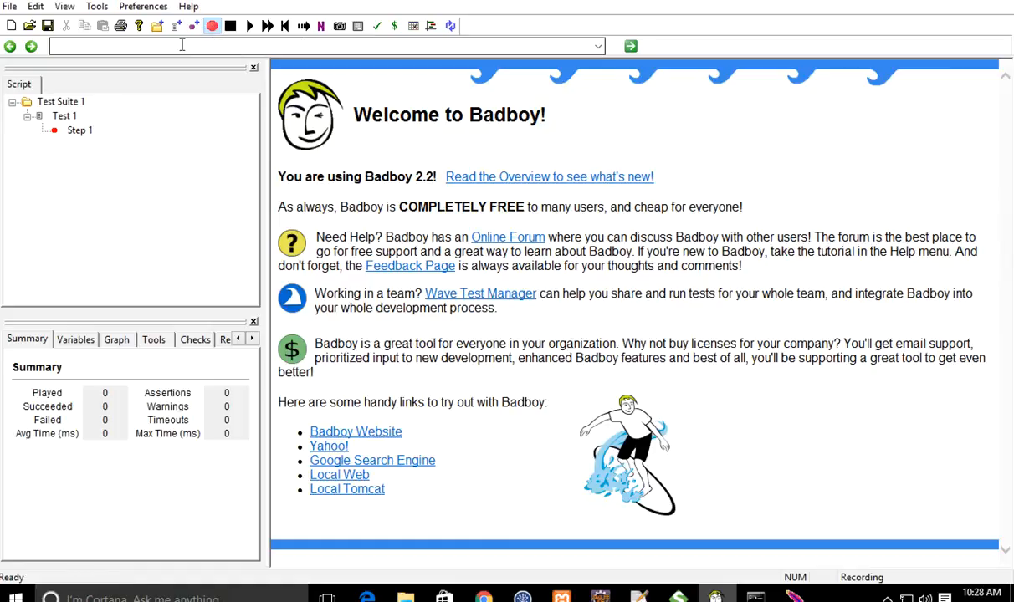
click(192, 46)
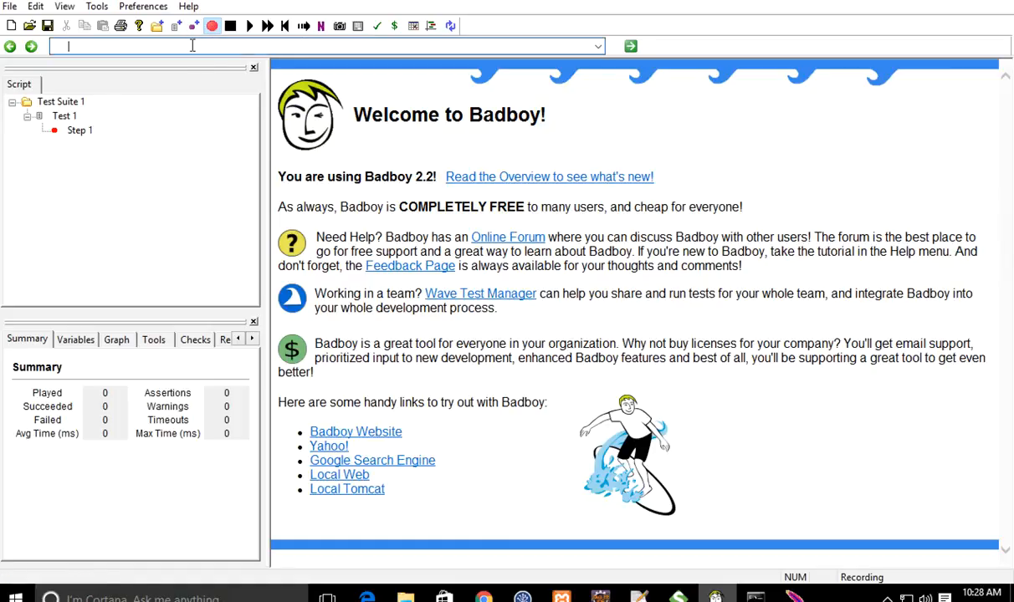
text(lif)
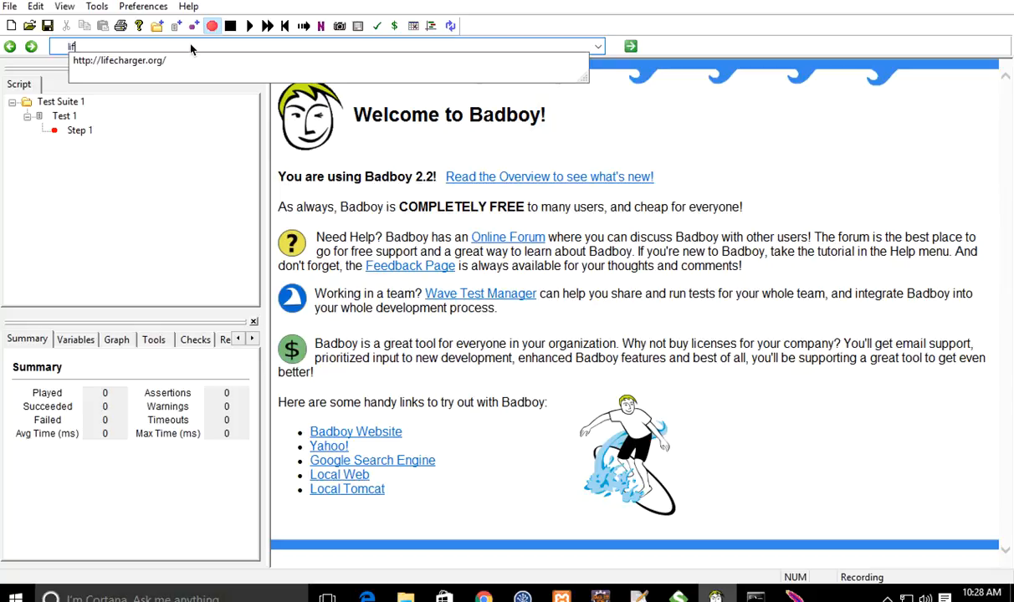
key(Down)
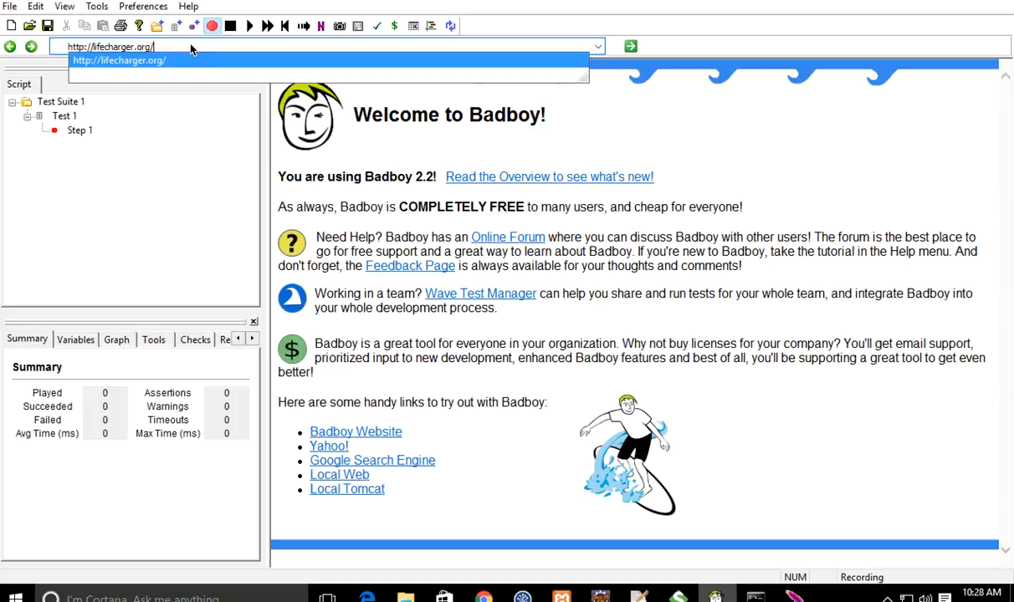
key(Return)
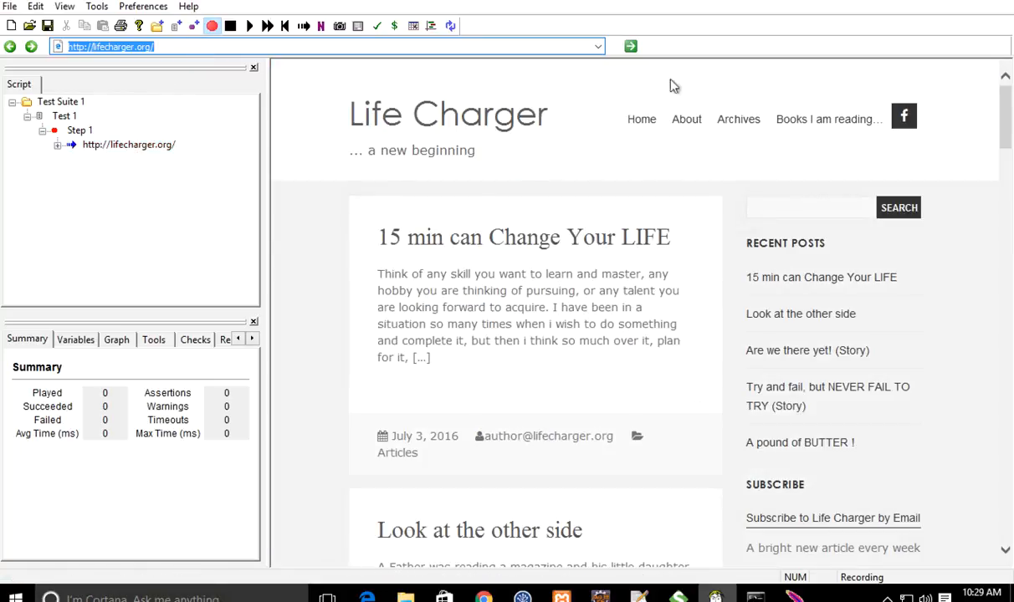
Step: Record Home, About, Archives, '15 min can Change Your LIFE', 'Are we there yet!', home, then stop
click(640, 128)
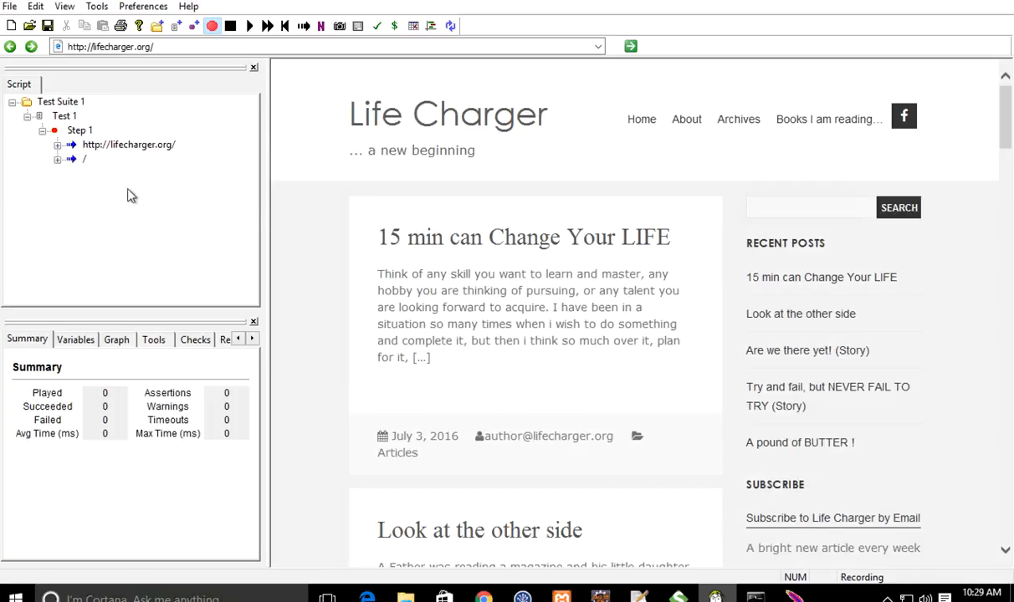
click(685, 124)
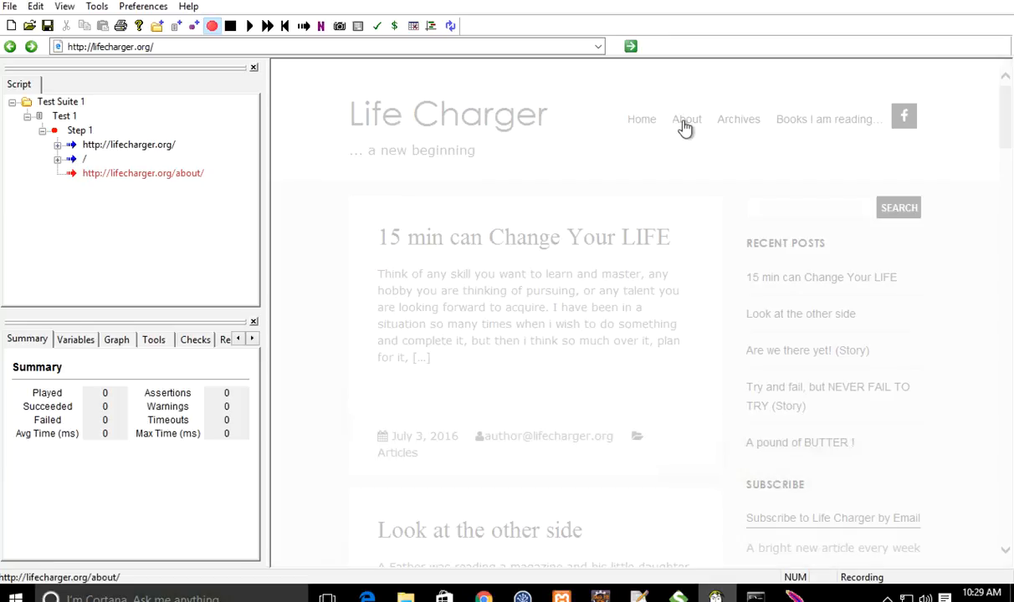
click(731, 123)
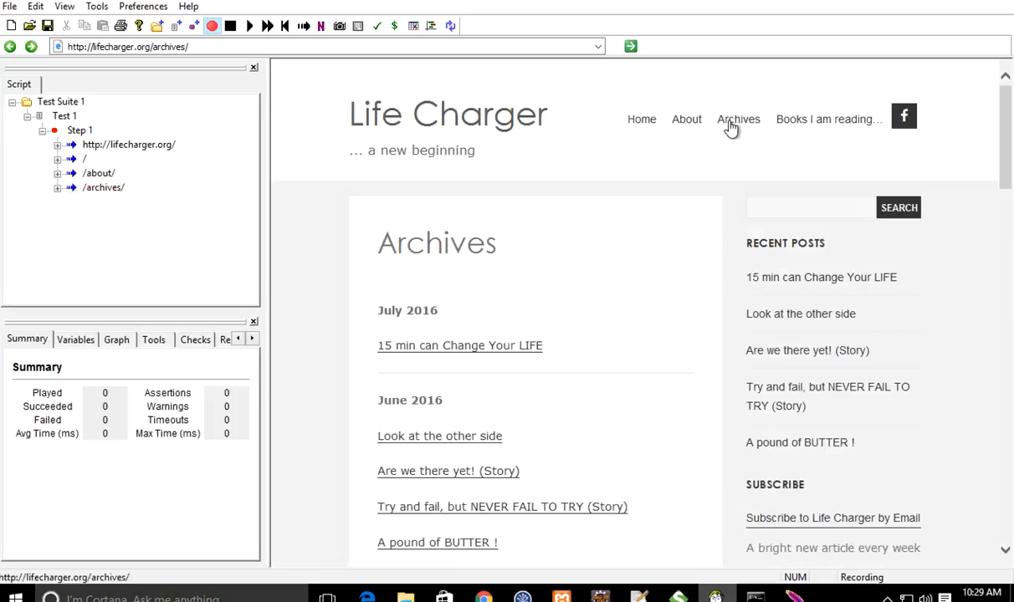
click(771, 279)
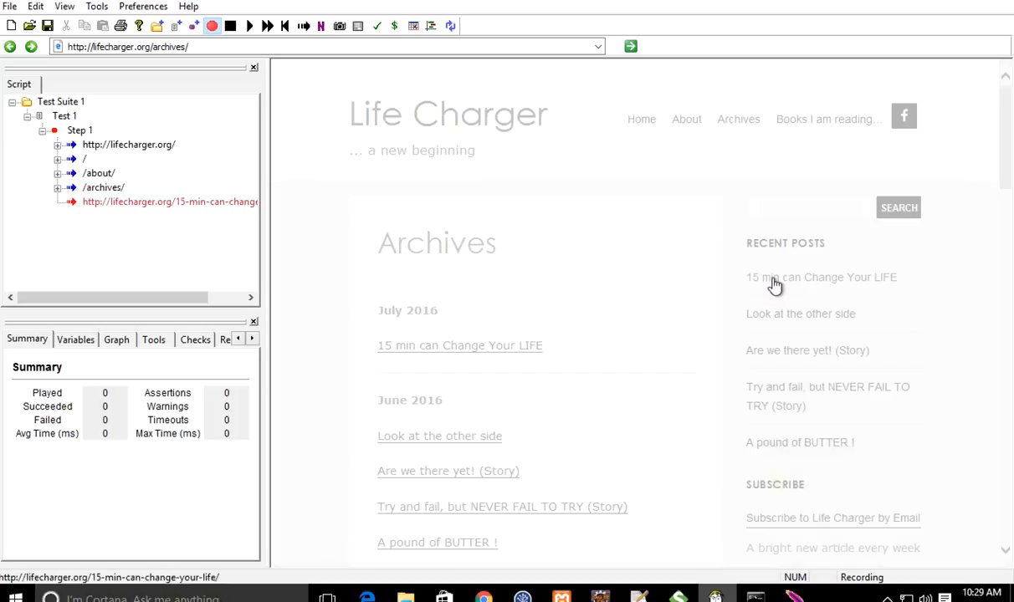
click(798, 359)
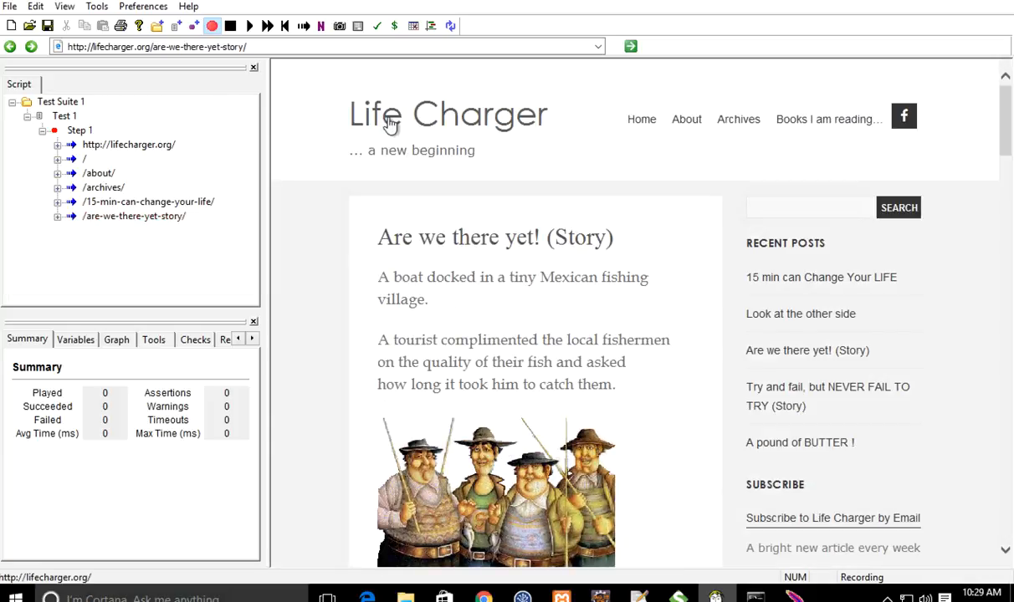
click(393, 123)
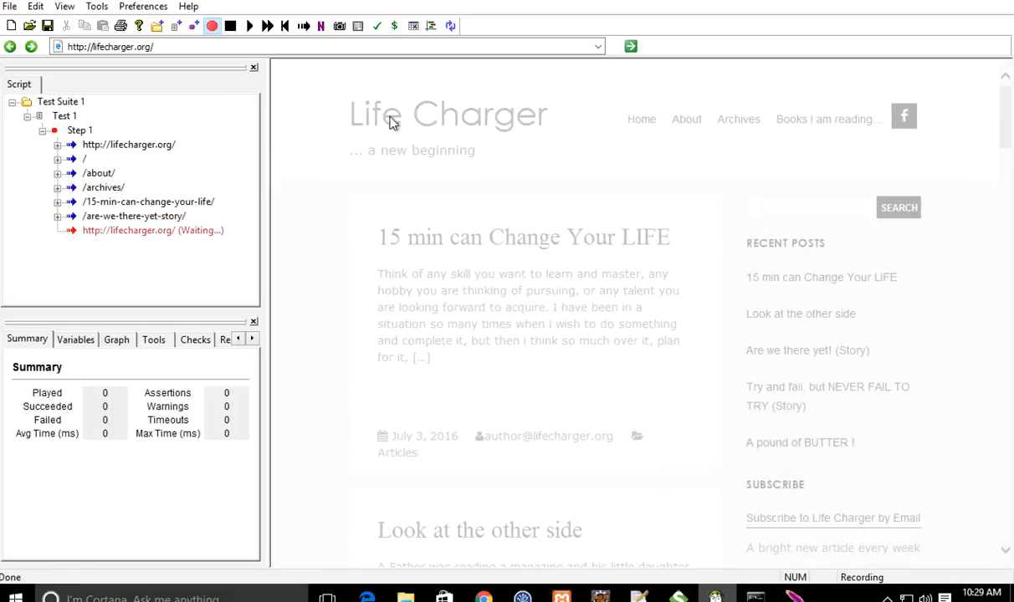
click(231, 27)
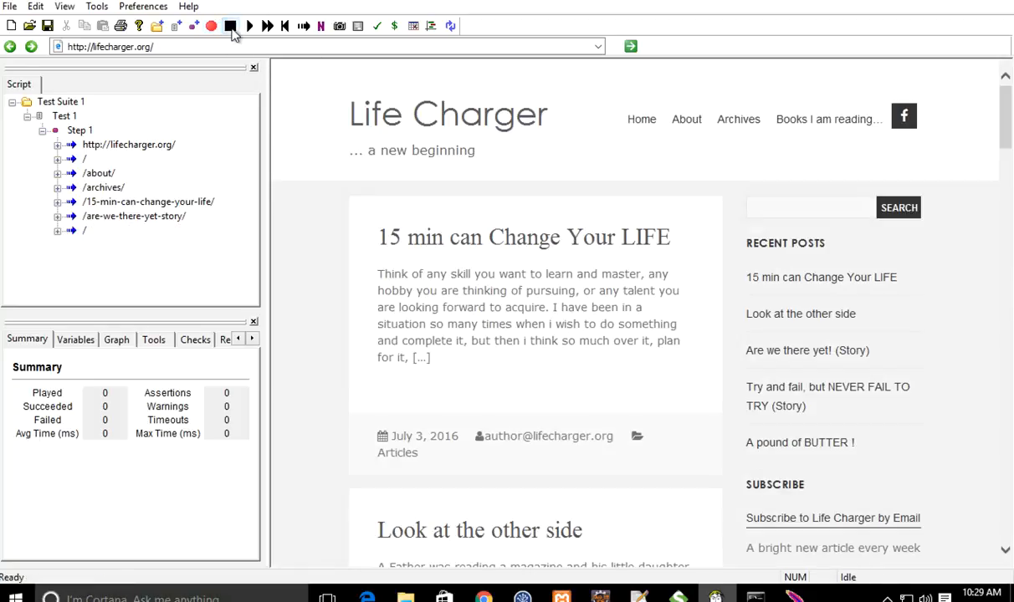
click(57, 144)
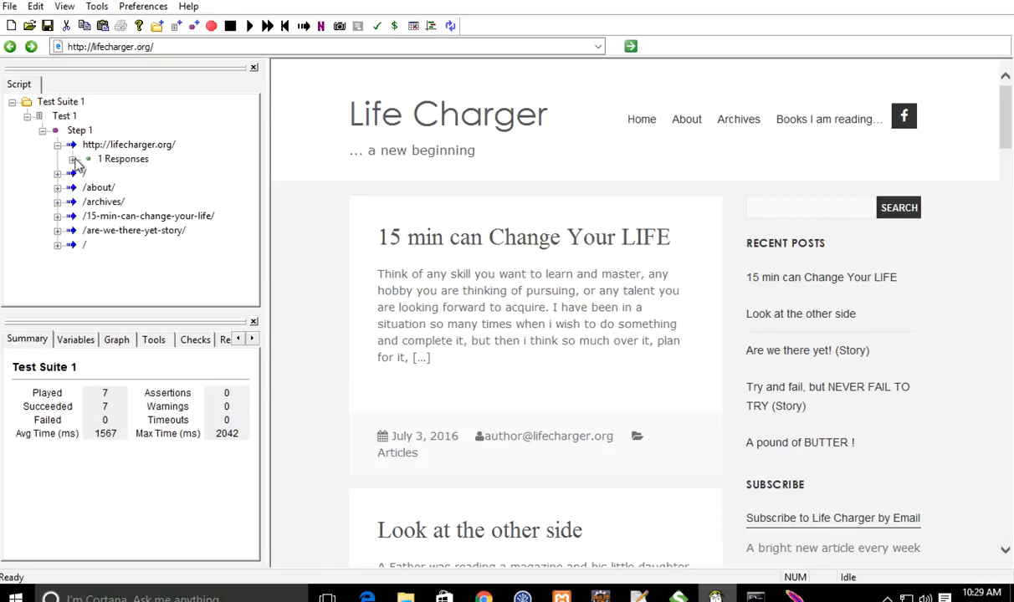
Step: Inspect the first request's 1834 ms, 29.2k response summary, then collapse the request node
click(73, 159)
click(169, 178)
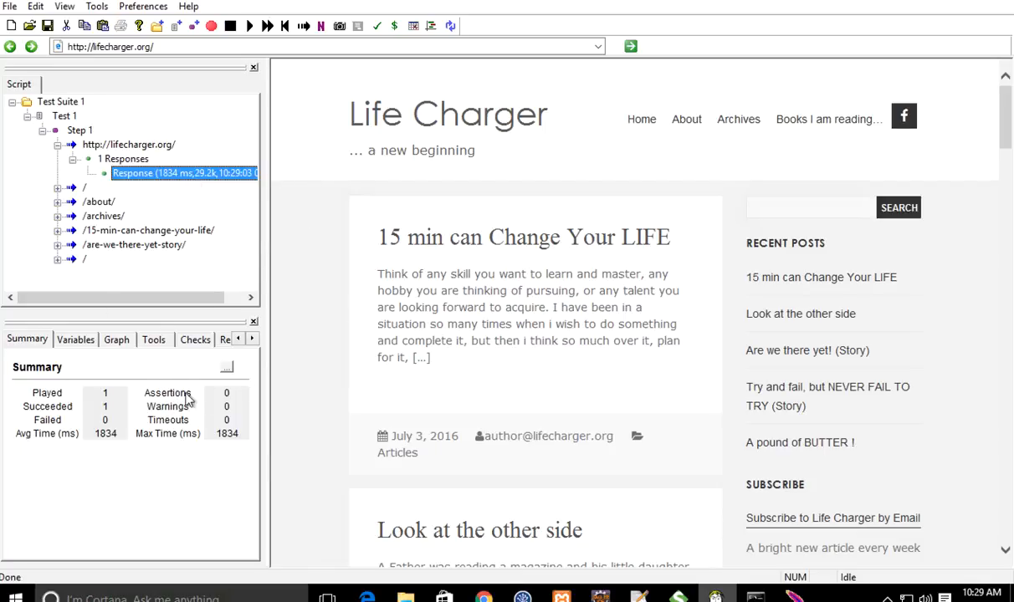
click(143, 178)
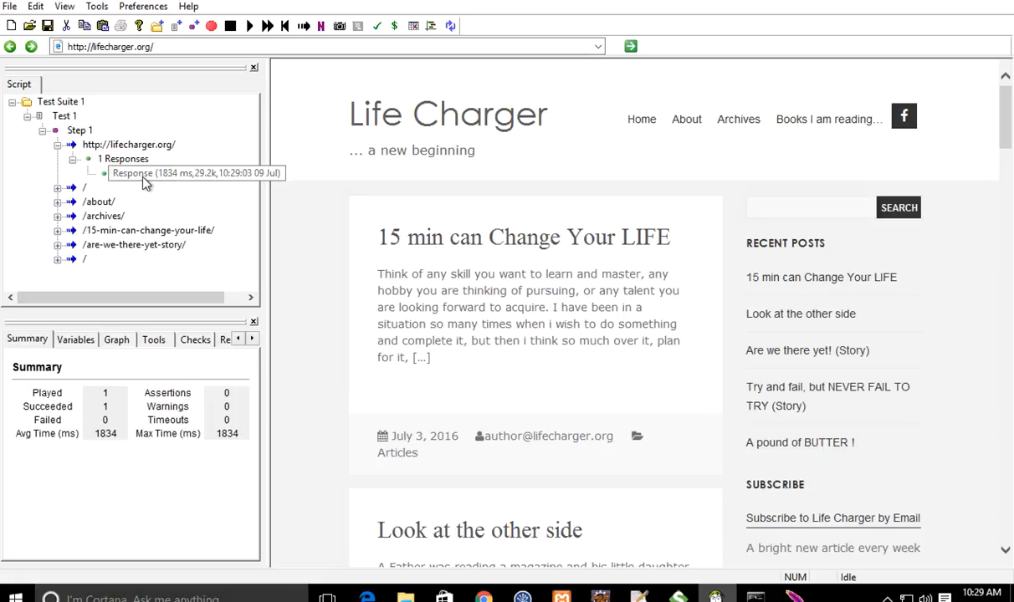
right_click(143, 178)
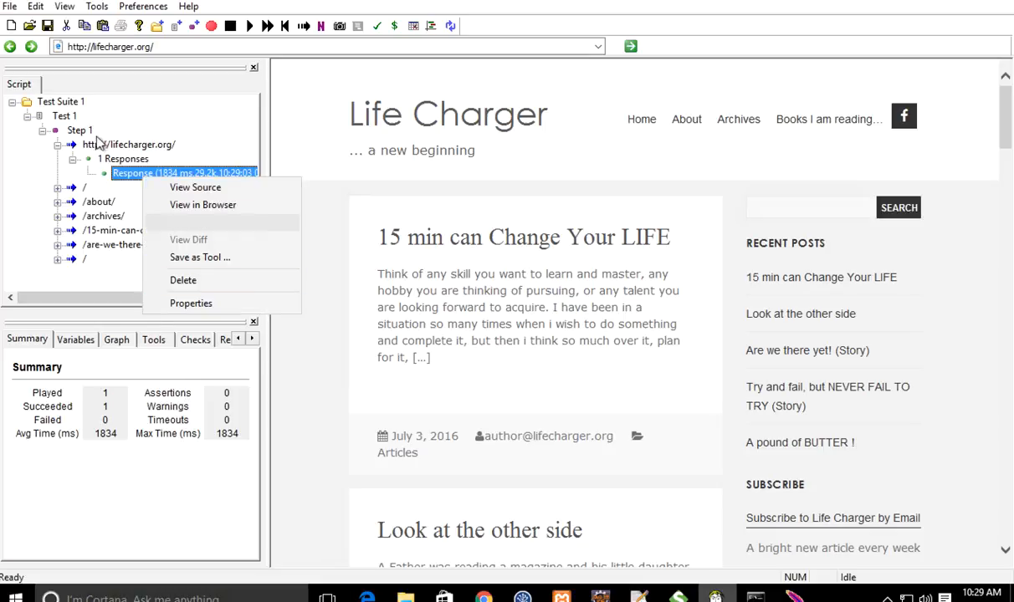
click(58, 148)
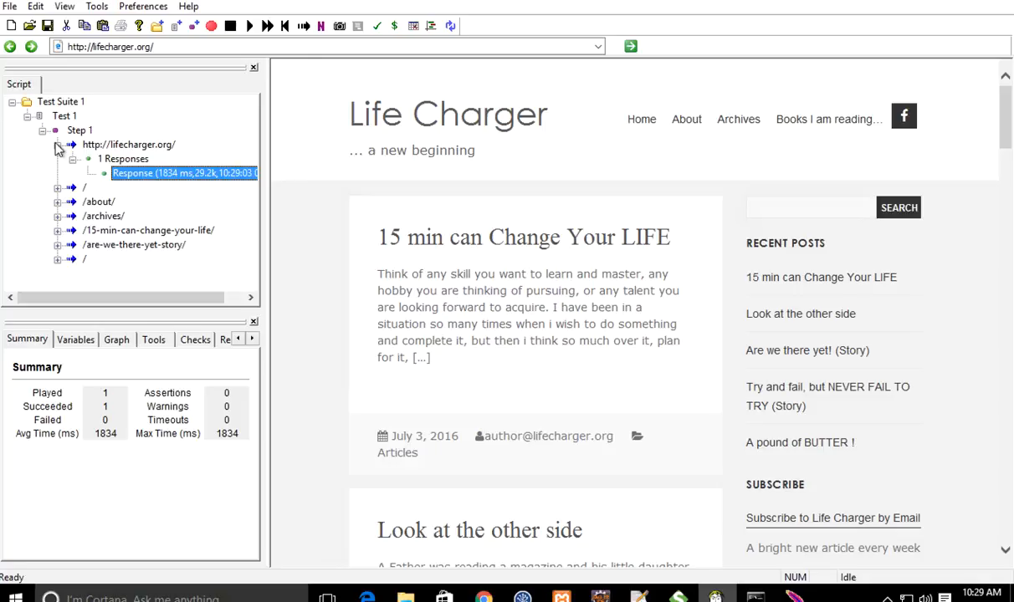
click(57, 148)
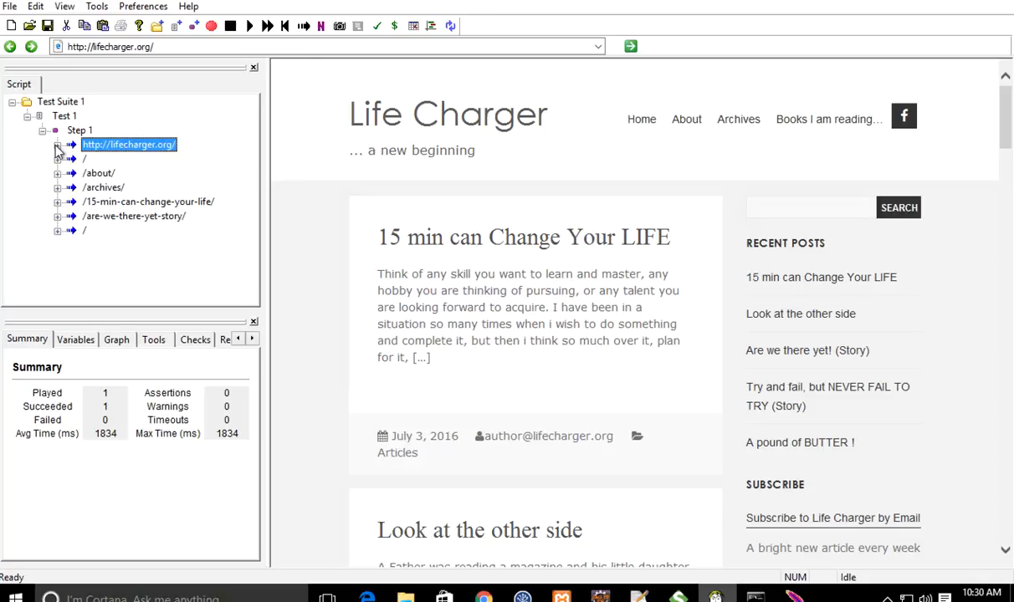
Step: Use File > Export to JMeter, rename 'Script' to 'MyFirstUiTest', and save the .jmx
click(10, 7)
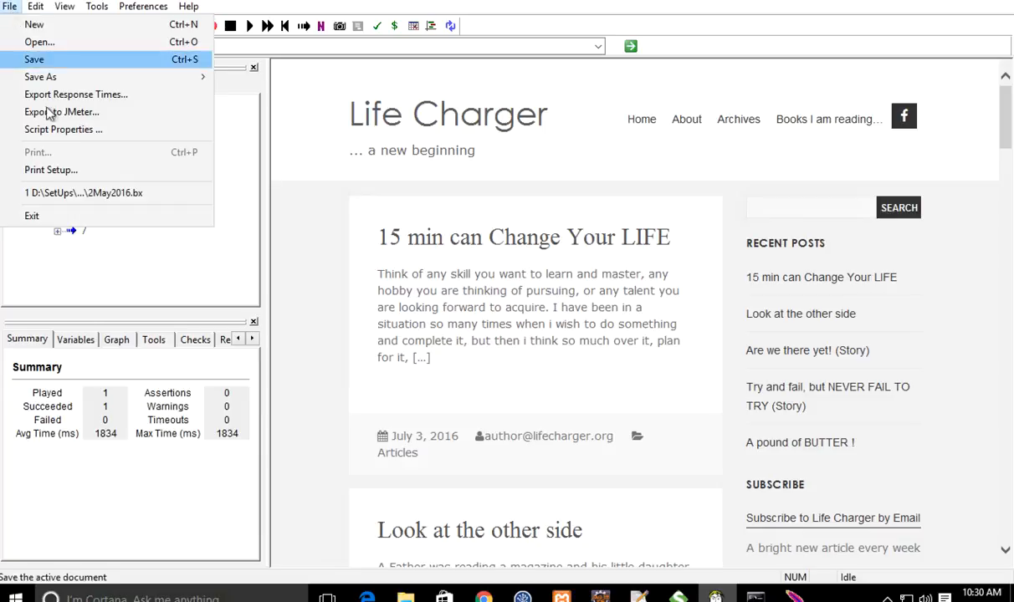
click(130, 120)
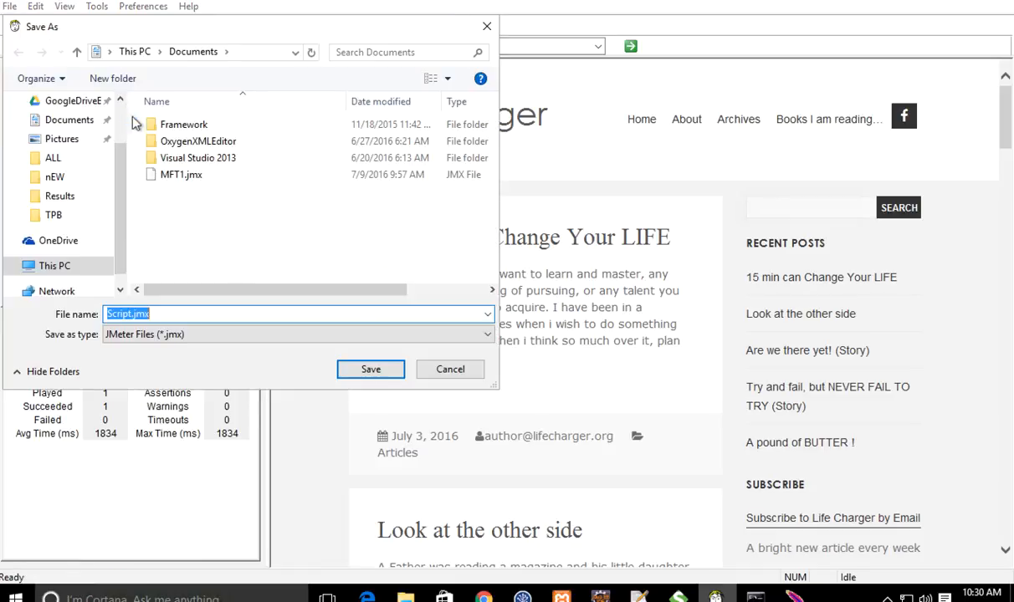
click(170, 313)
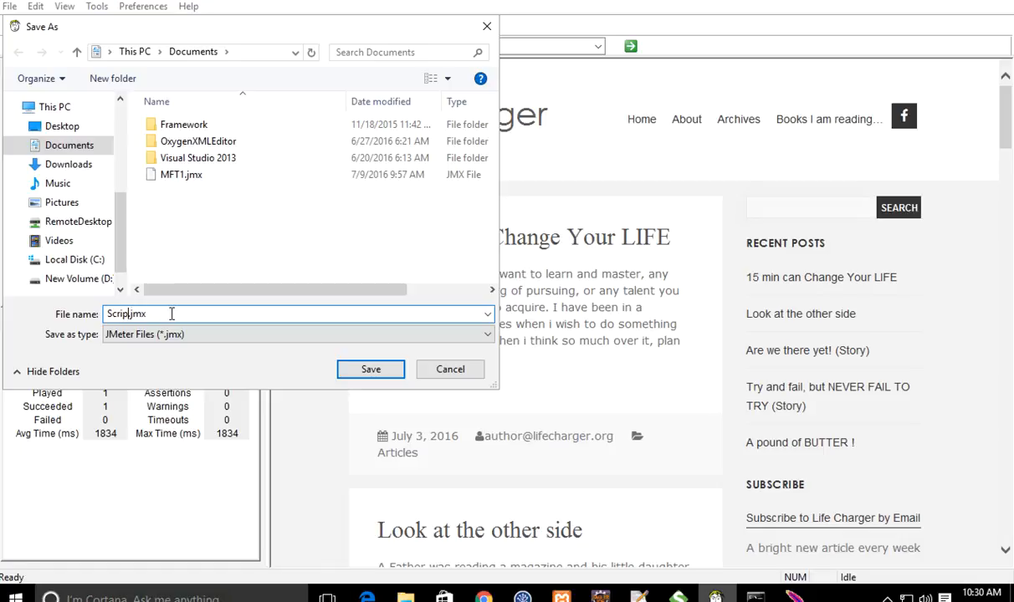
key(BackSpace)
key(BackSpace)
key(BackSpace)
key(BackSpace)
key(BackSpace)
text(MyFirstUiTest)
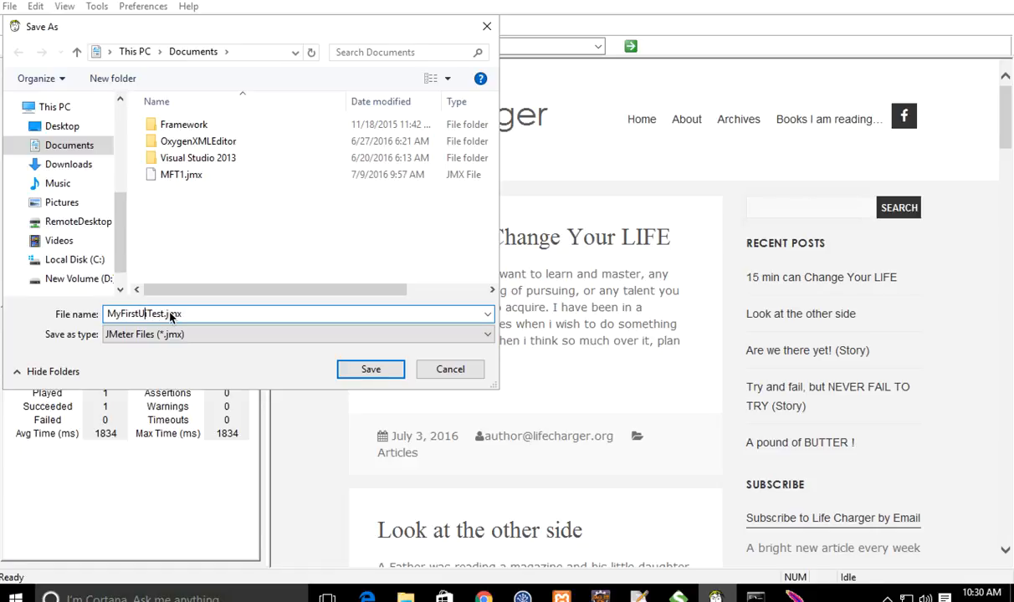
click(370, 370)
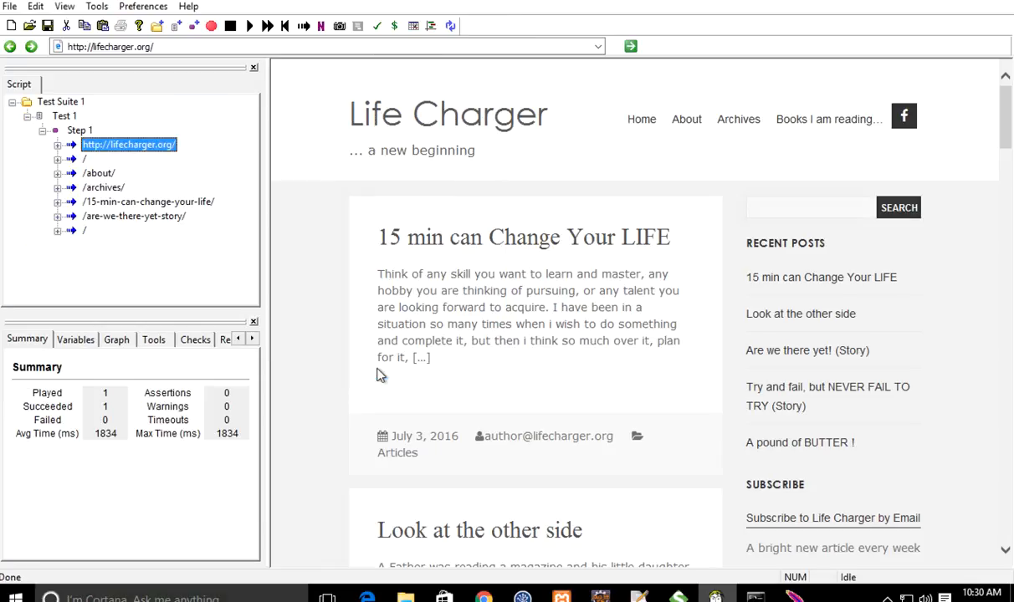
Step: Maximise JMeter, start a new empty plan, and open MyFirstUITest.jmx from Documents
click(795, 597)
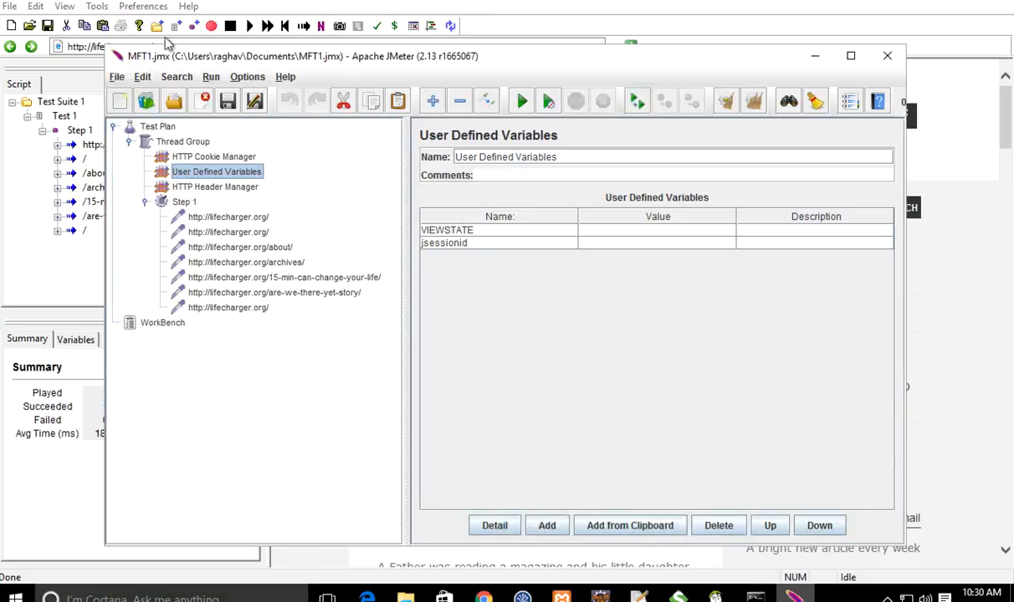
click(852, 58)
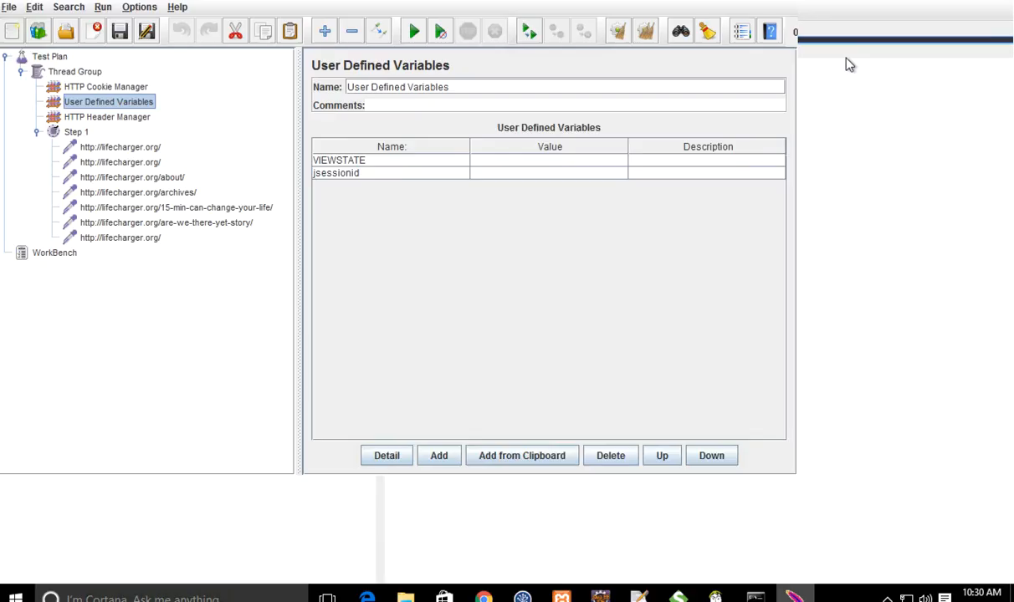
click(11, 32)
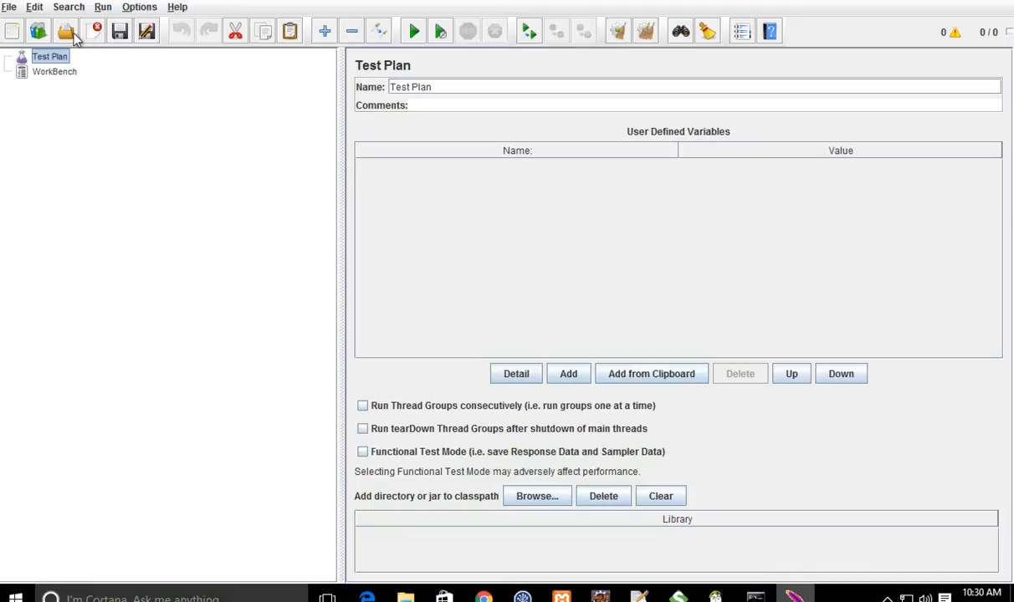
click(65, 32)
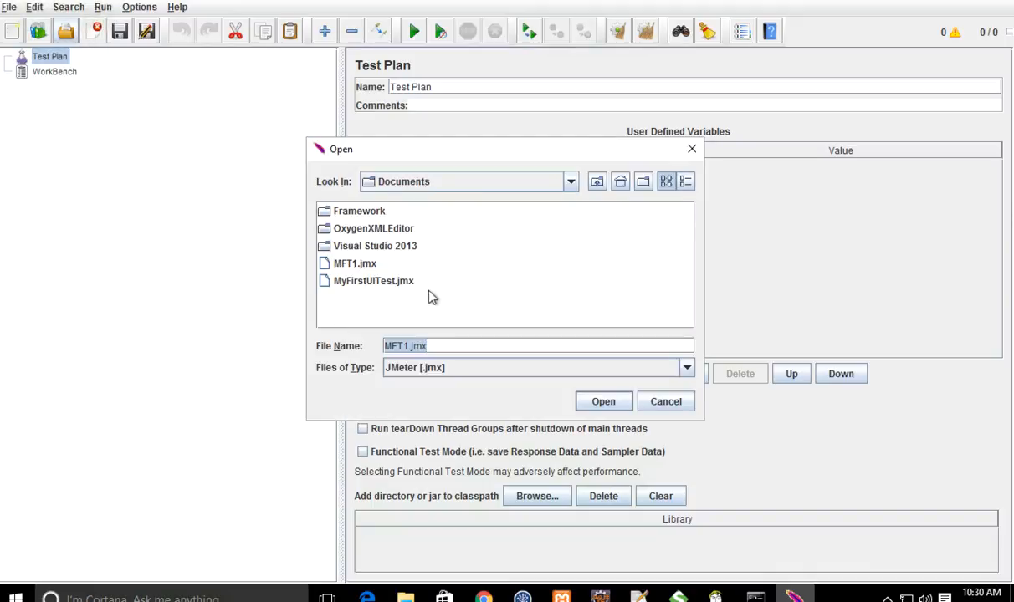
click(367, 284)
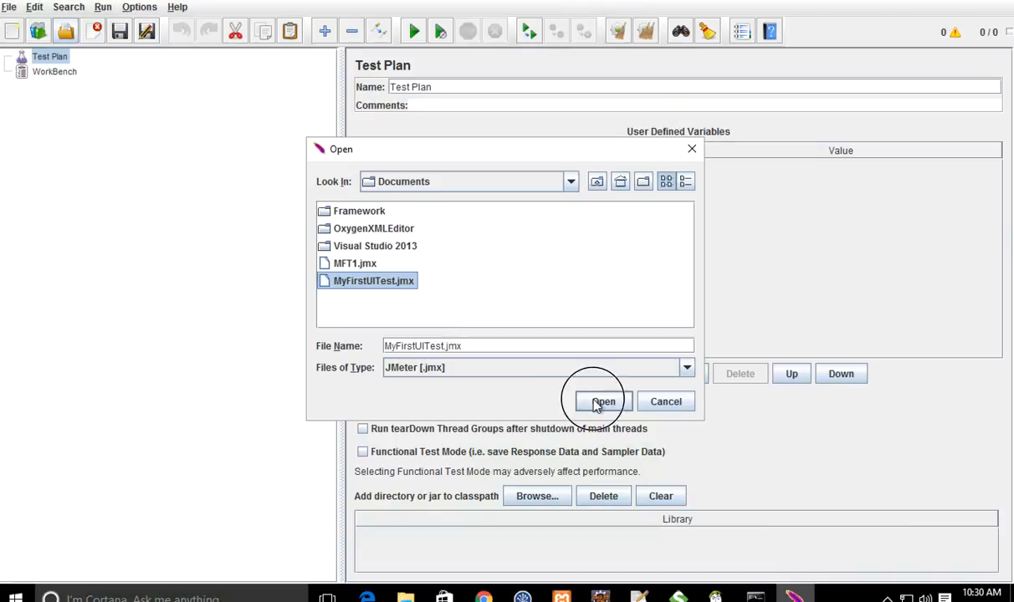
click(597, 404)
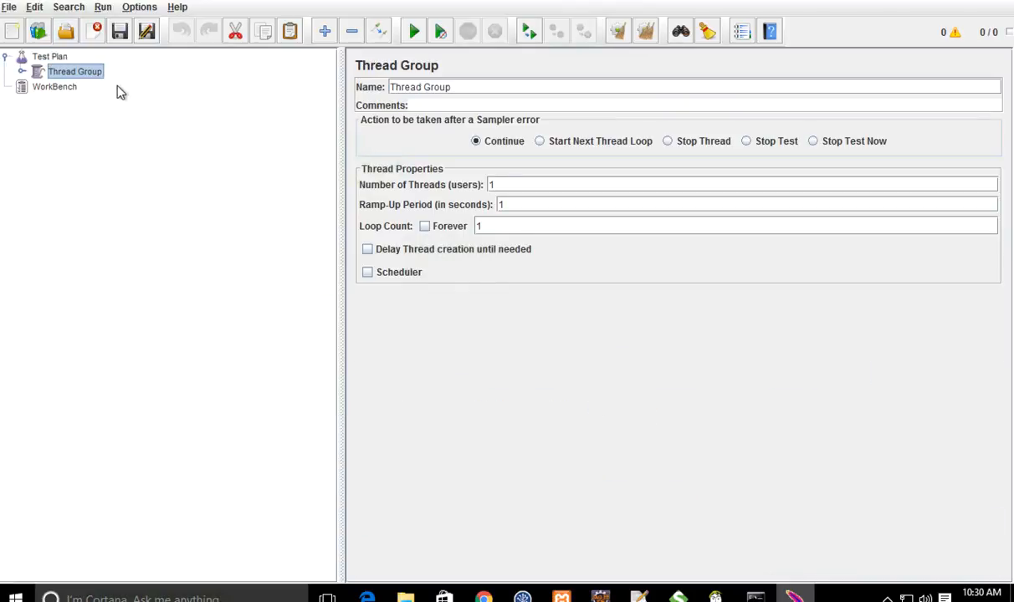
Step: Expand Thread Group and Step 1, then inspect the lifecharger.org requests including /about/
key(Right)
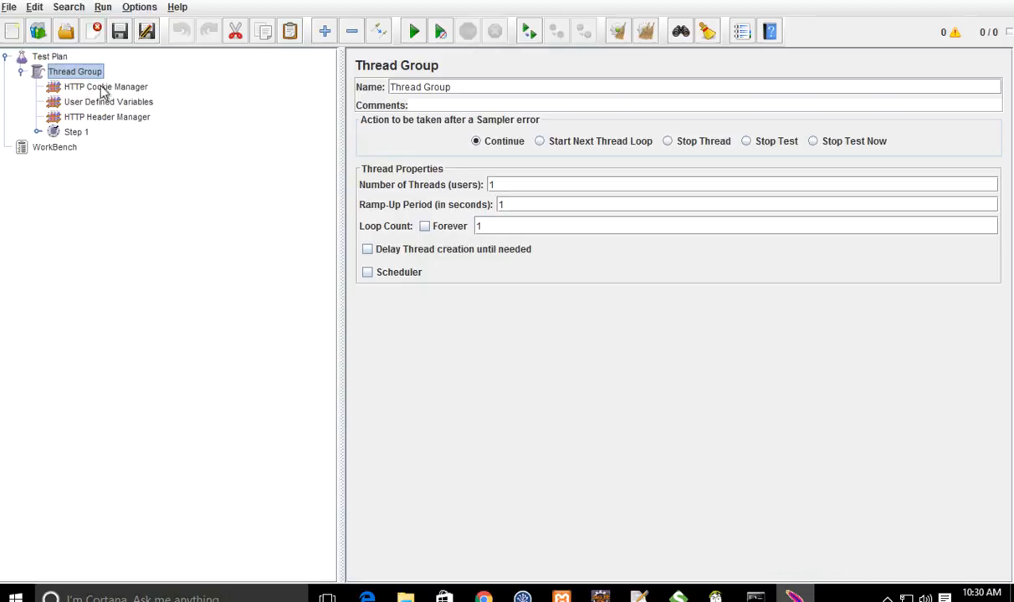
click(77, 133)
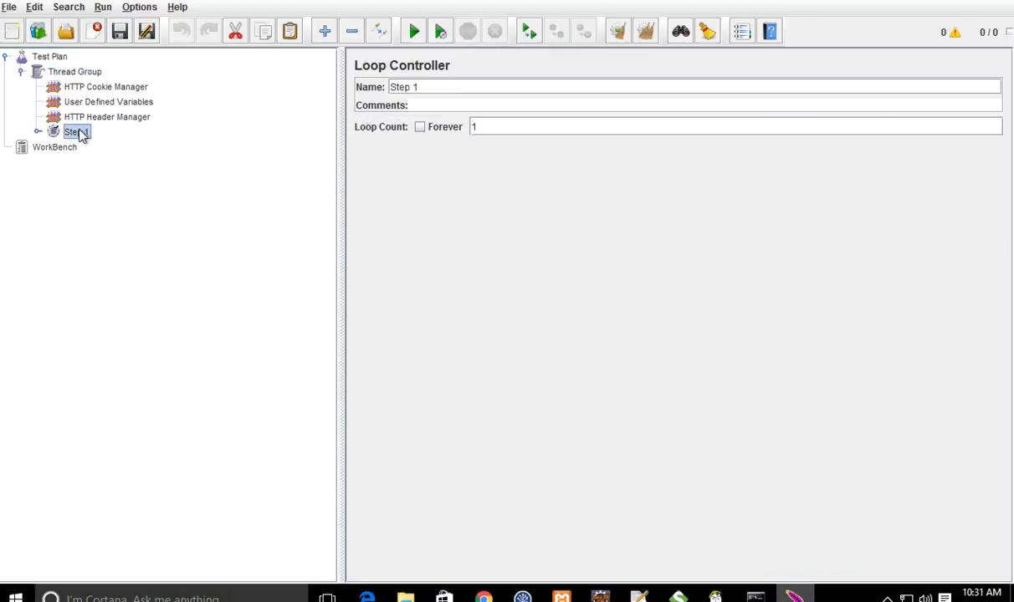
key(Right)
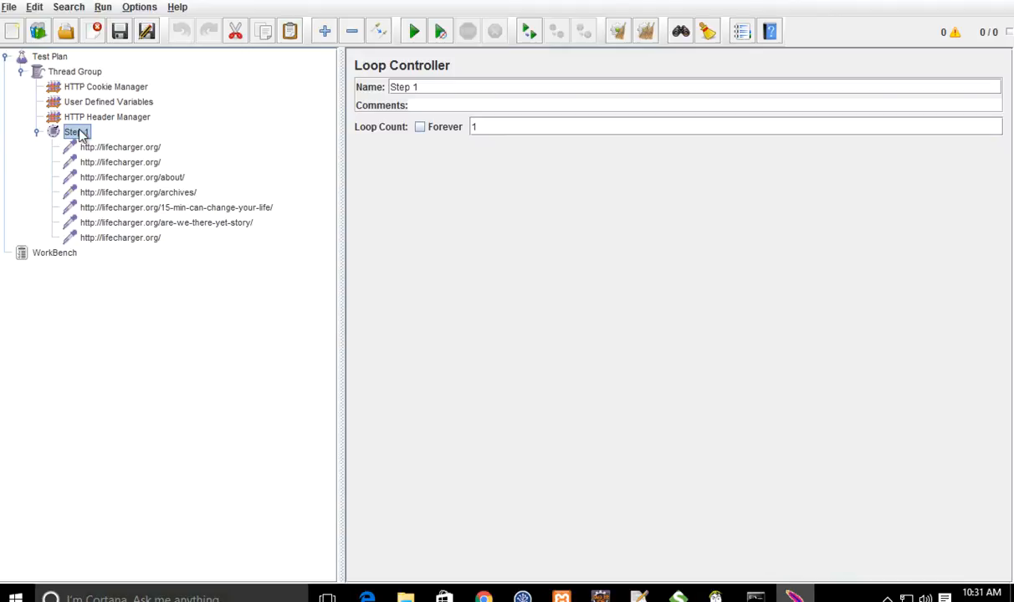
key(Down)
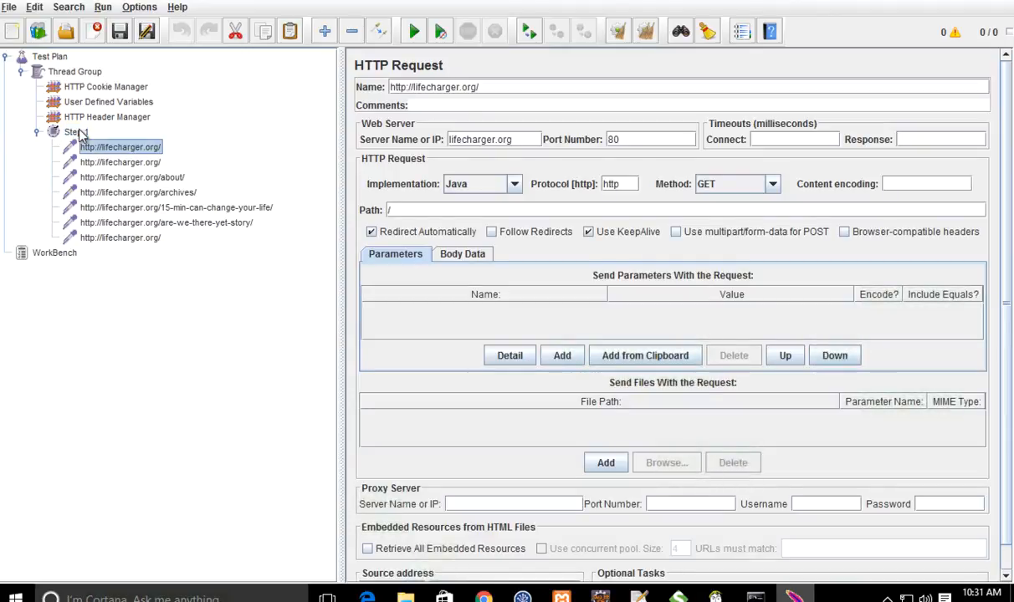
key(Down)
key(Down)
key(Down)
key(Down)
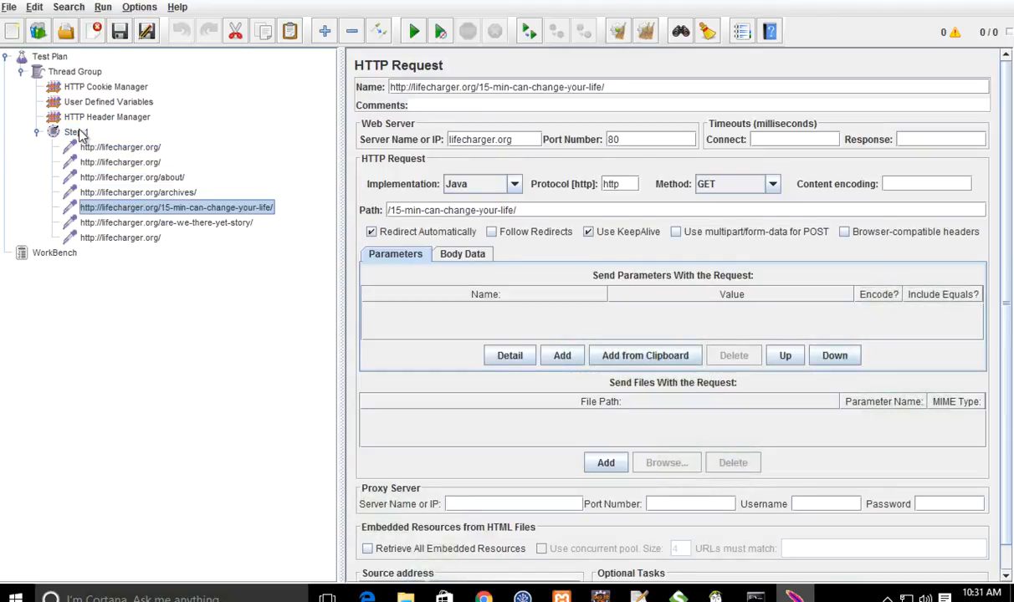
key(Down)
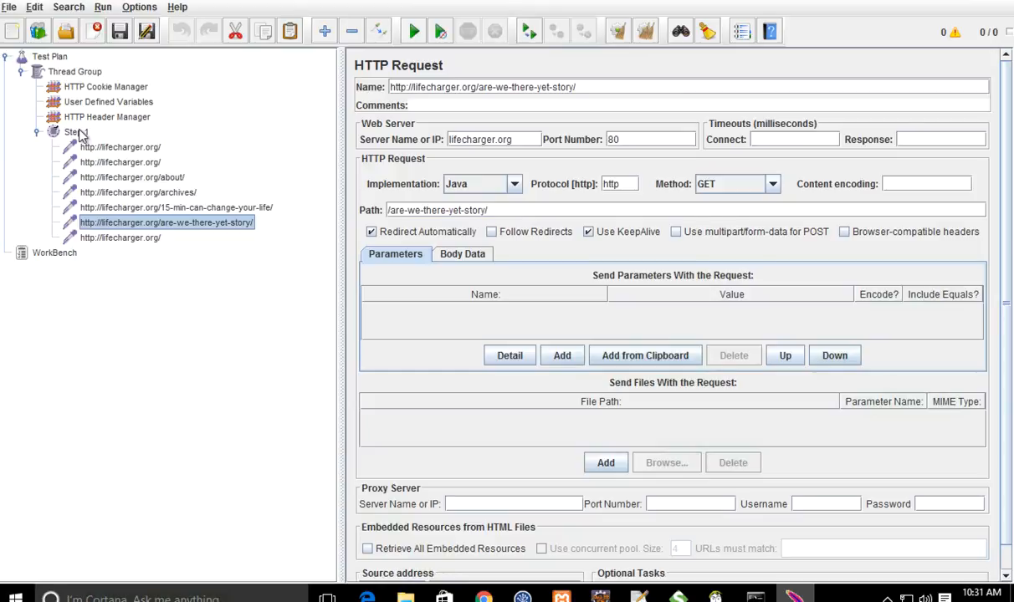
key(Up)
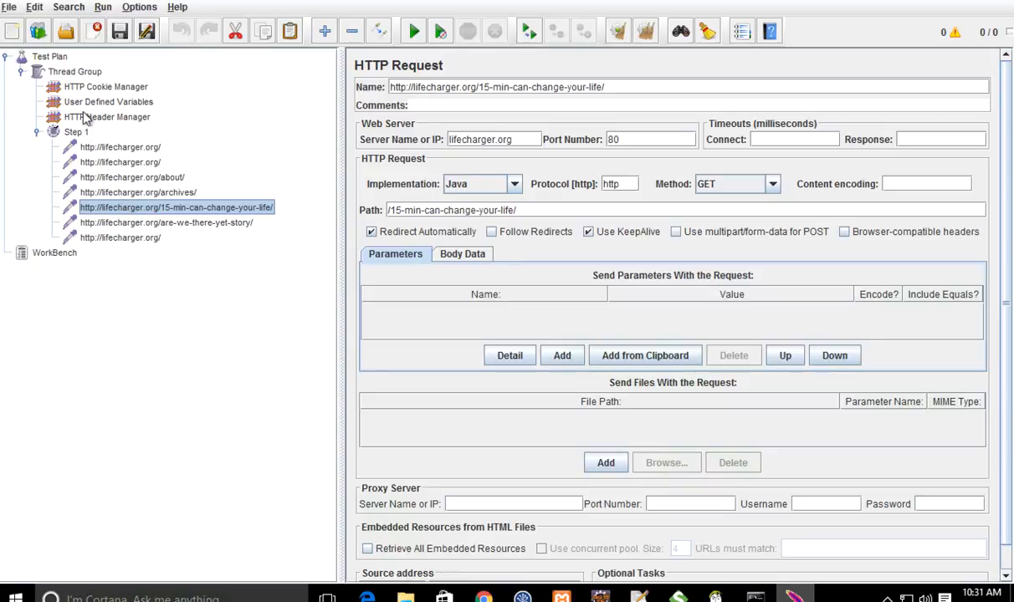
Step: Make the HTTP Cookie Manager clear cookies each iteration
click(109, 87)
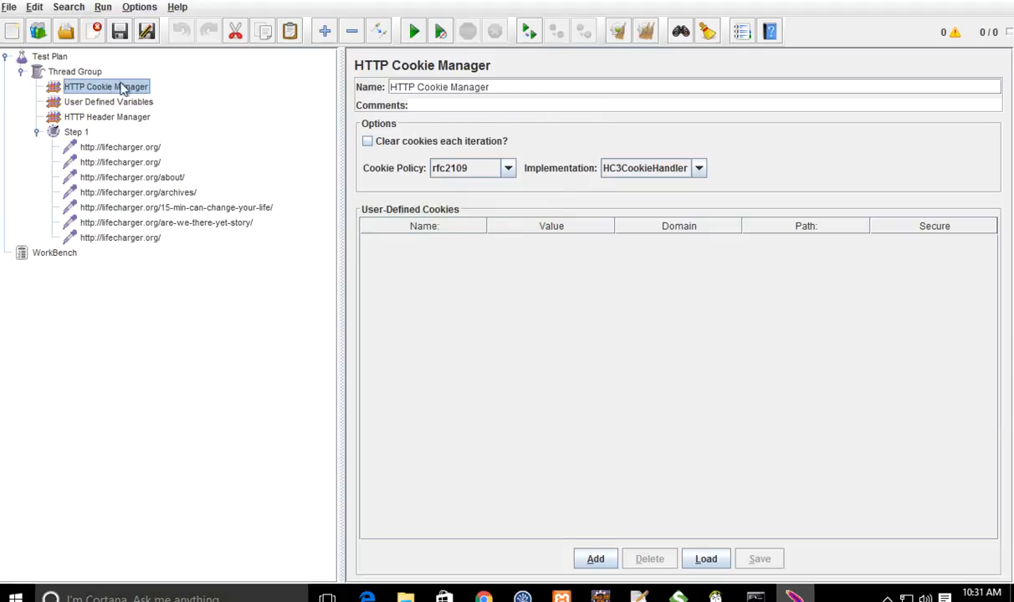
click(378, 147)
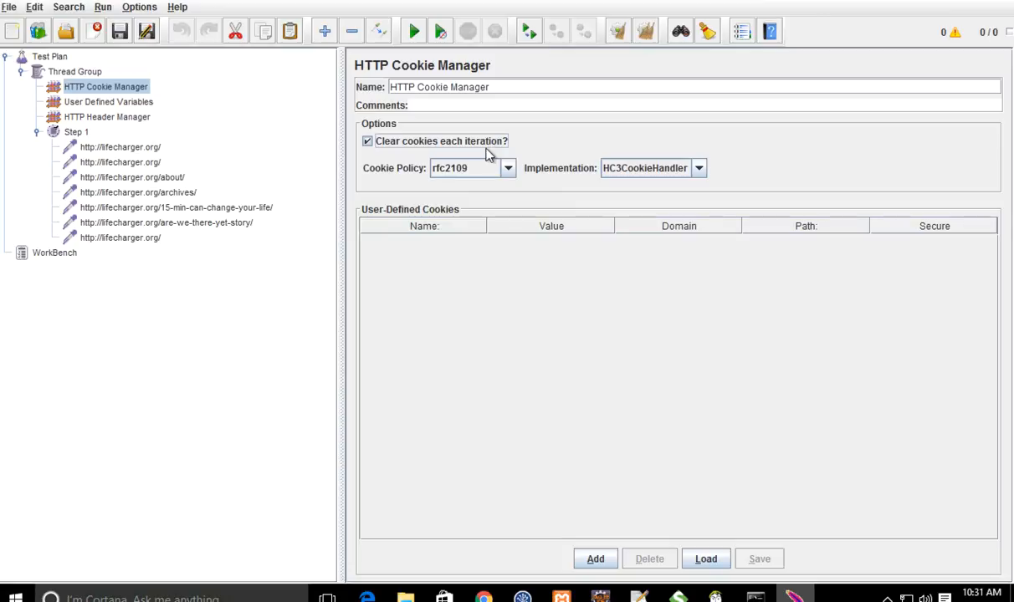
click(101, 117)
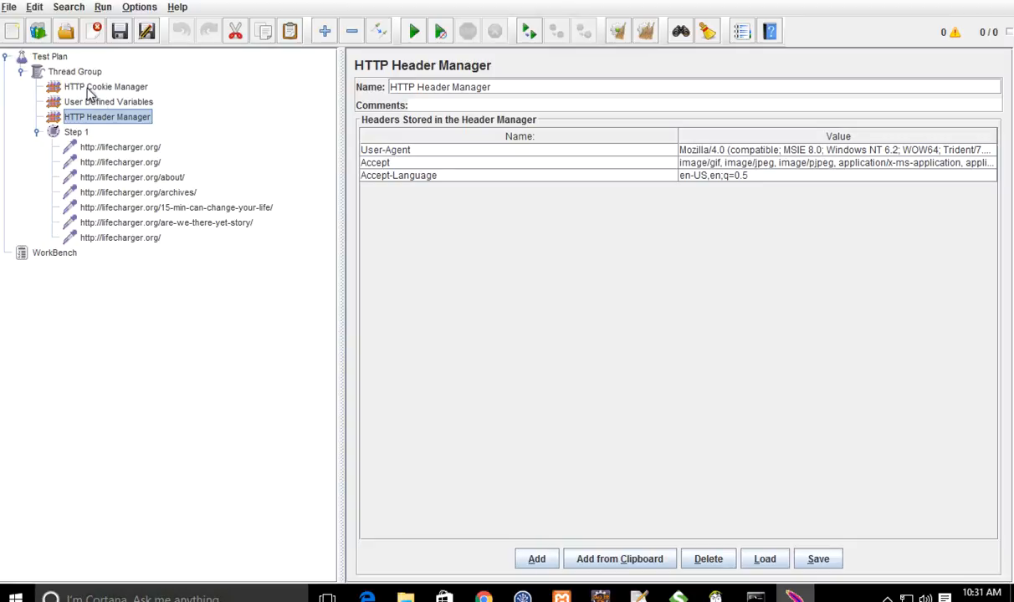
click(86, 88)
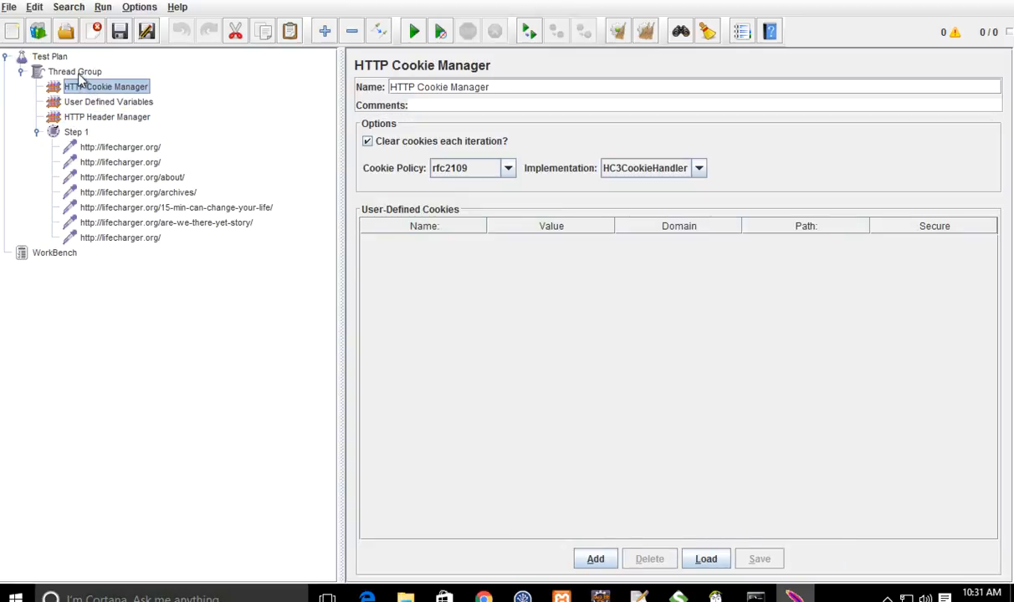
Step: Add a Summary Report listener to the Thread Group
click(81, 74)
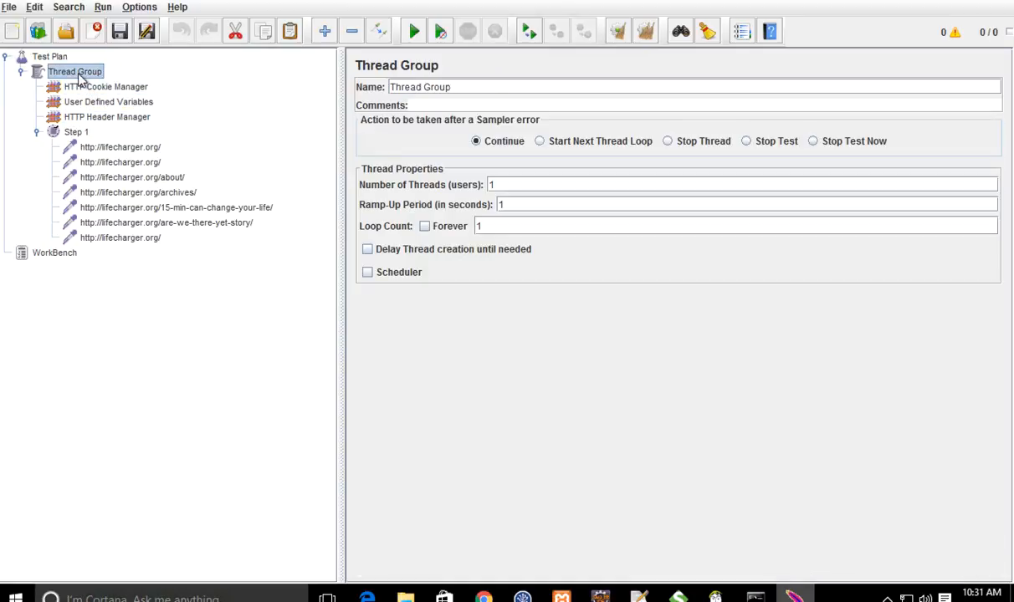
right_click(77, 73)
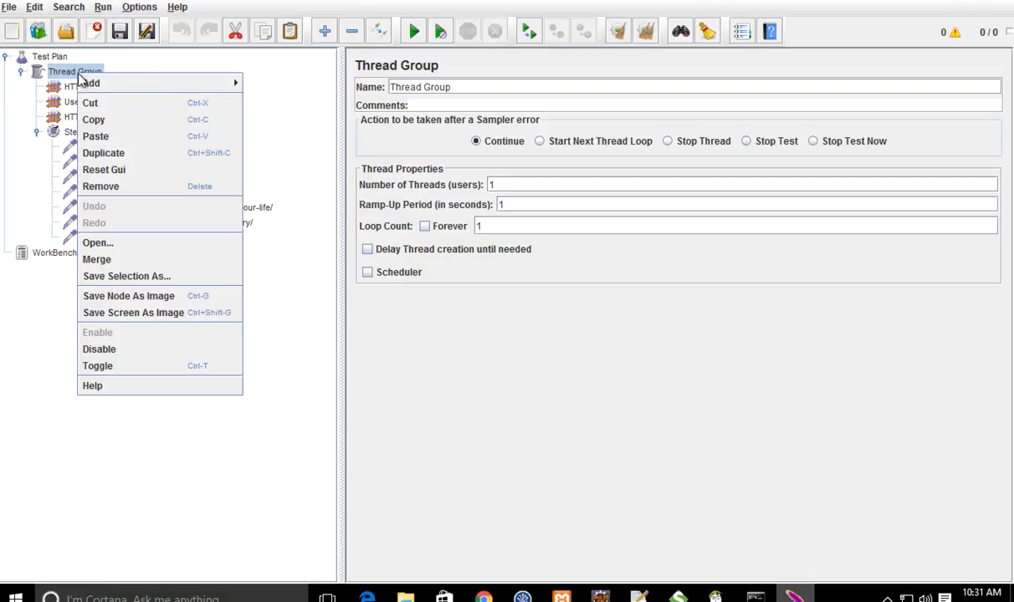
mouse_move(141, 86)
mouse_move(270, 200)
click(389, 484)
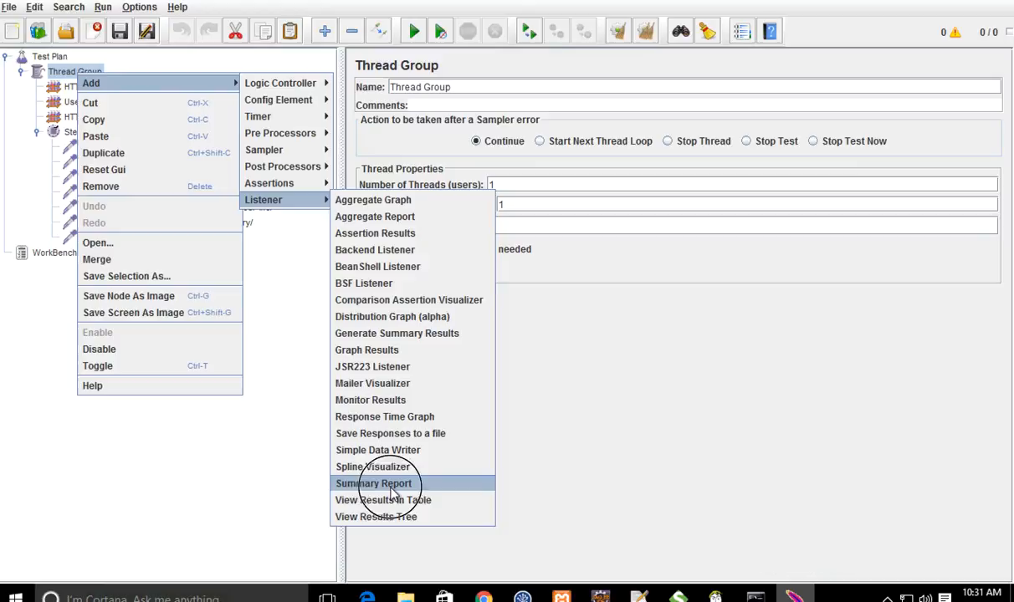
click(75, 72)
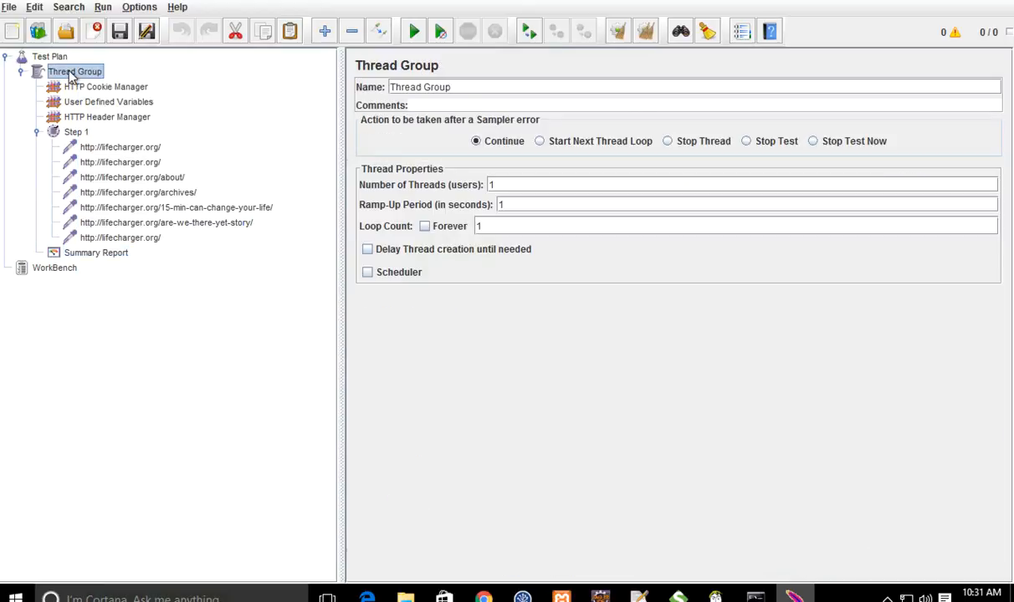
click(510, 183)
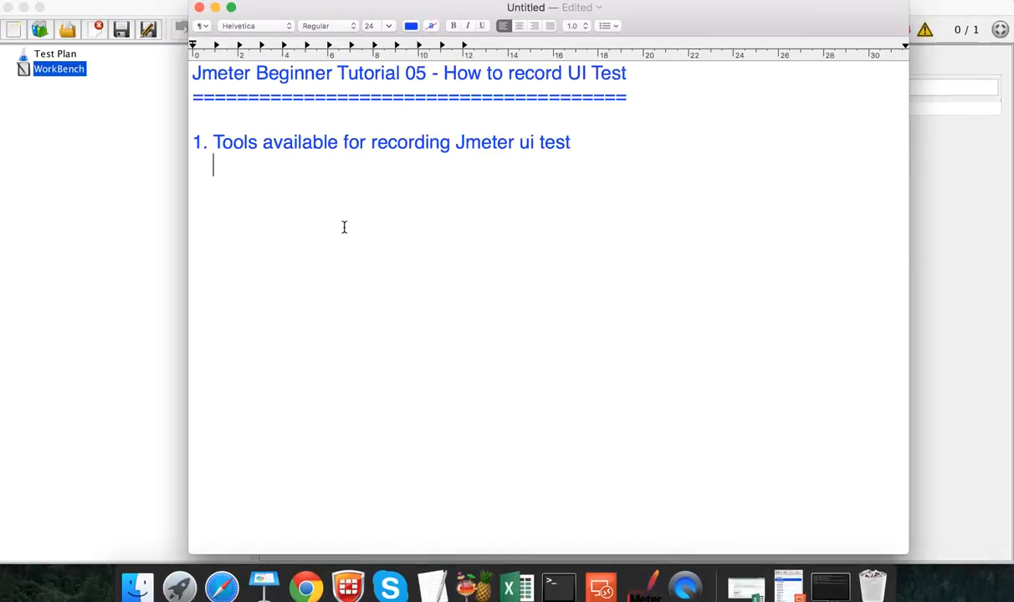
Step: List 'Badboy software (Windows)' and 'Blazemeter - Chrome Plugin - (Windows and Mac)' under point 1
text(- Badbo)
key(BackSpace)
text(boy o)
key(BackSpace)
text(sof)
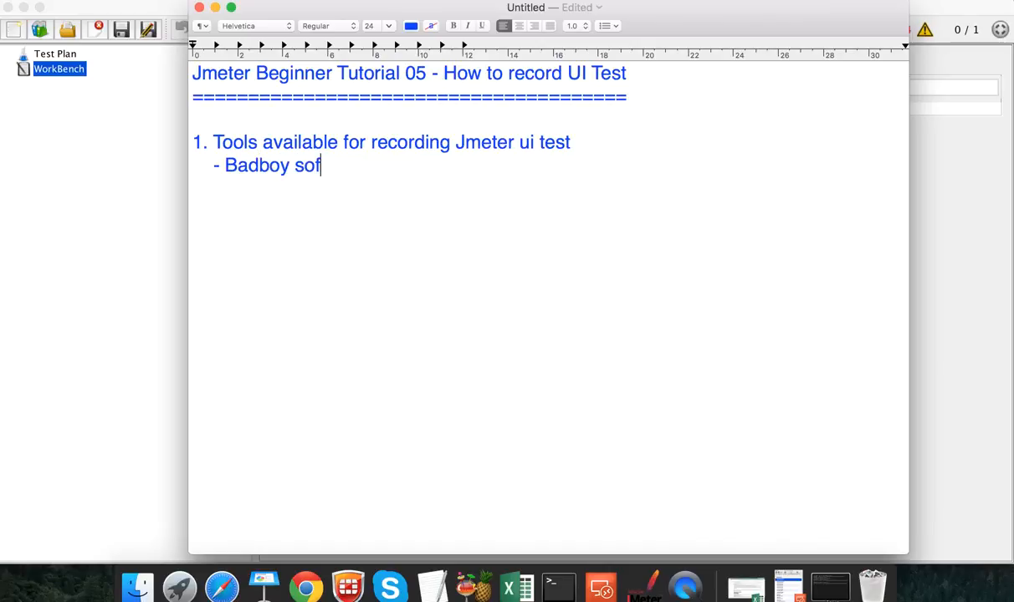
text(tware )
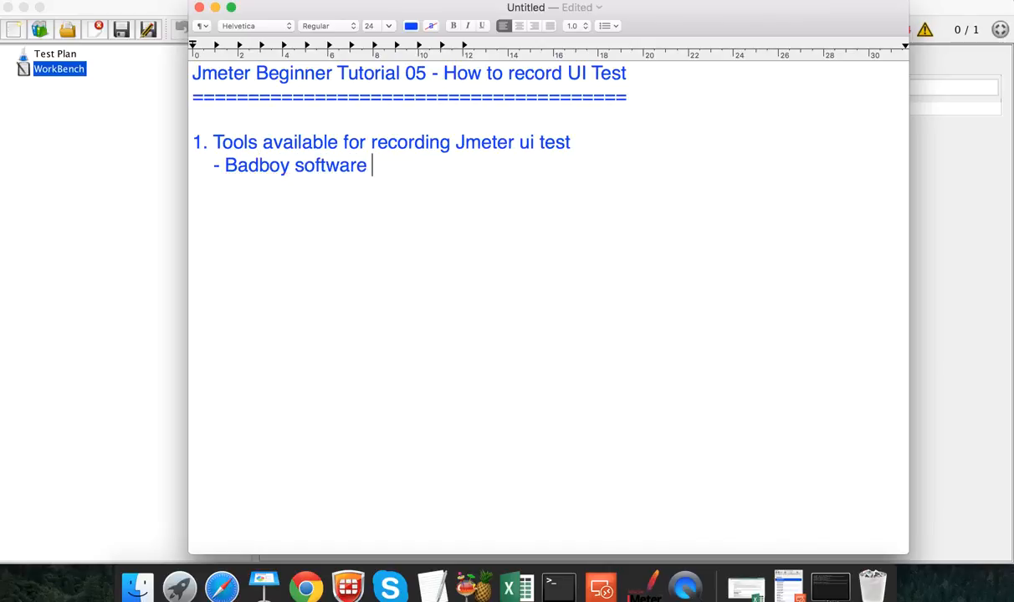
text((Windows) )
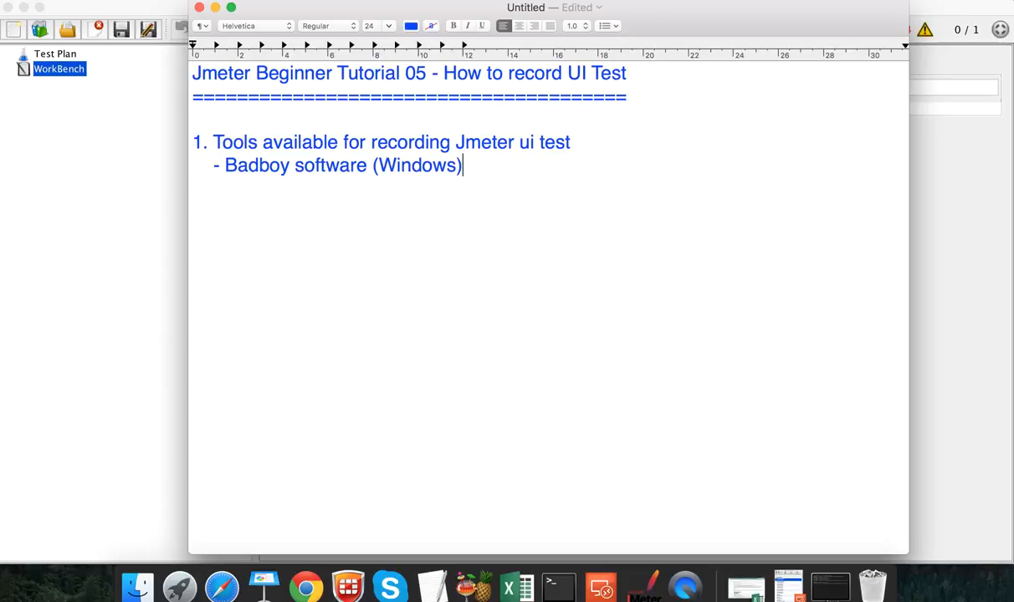
text(    - Blazemet)
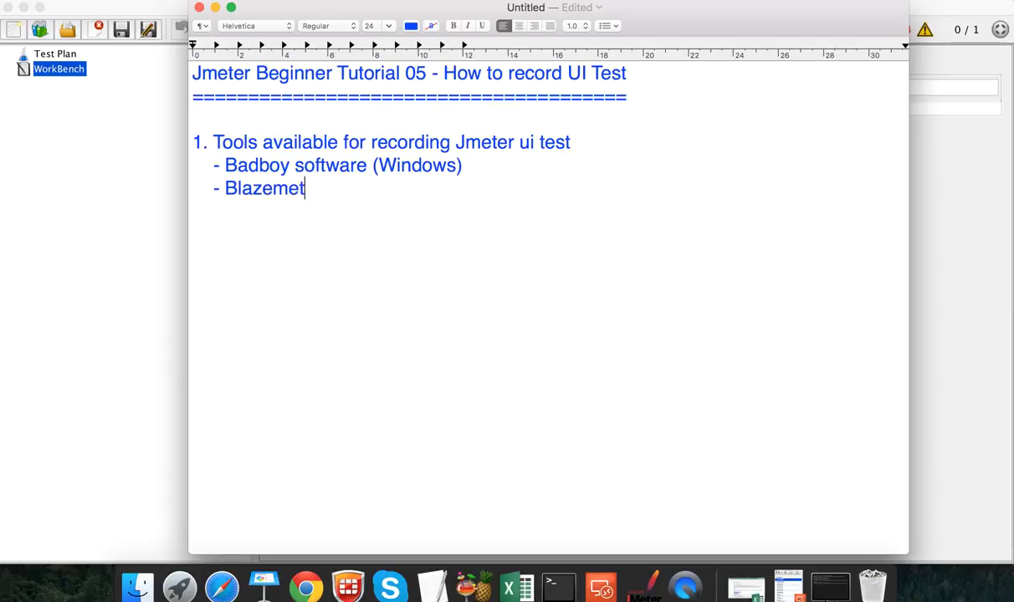
text(er - Ch)
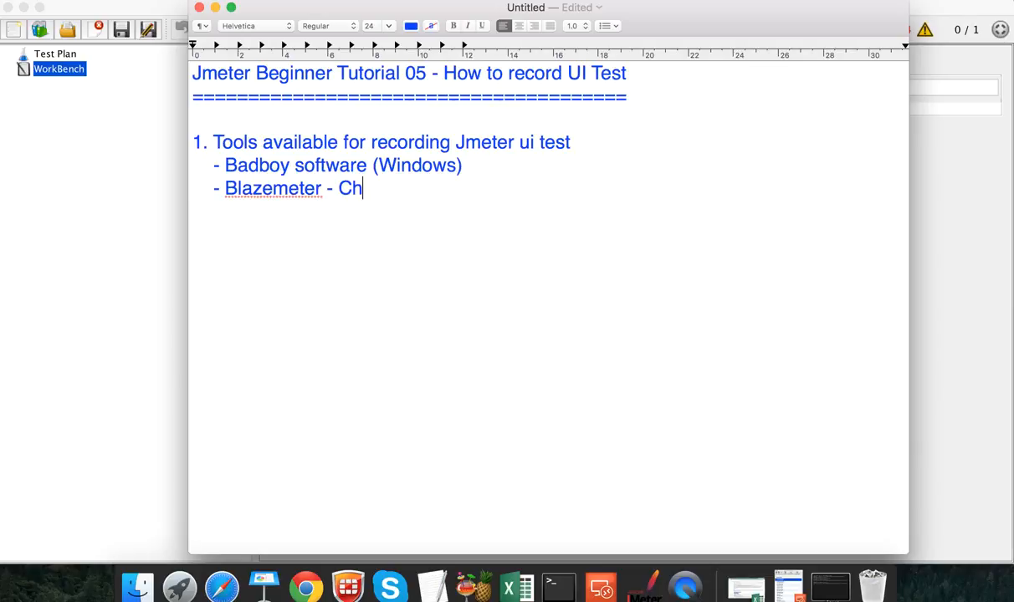
text(rome Plugin - )
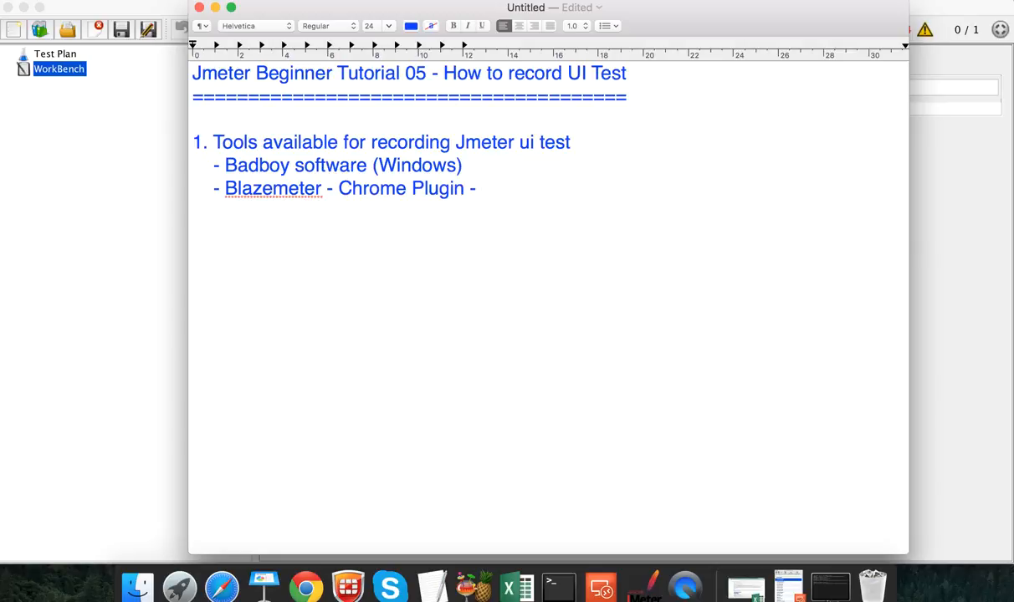
text(Windows)
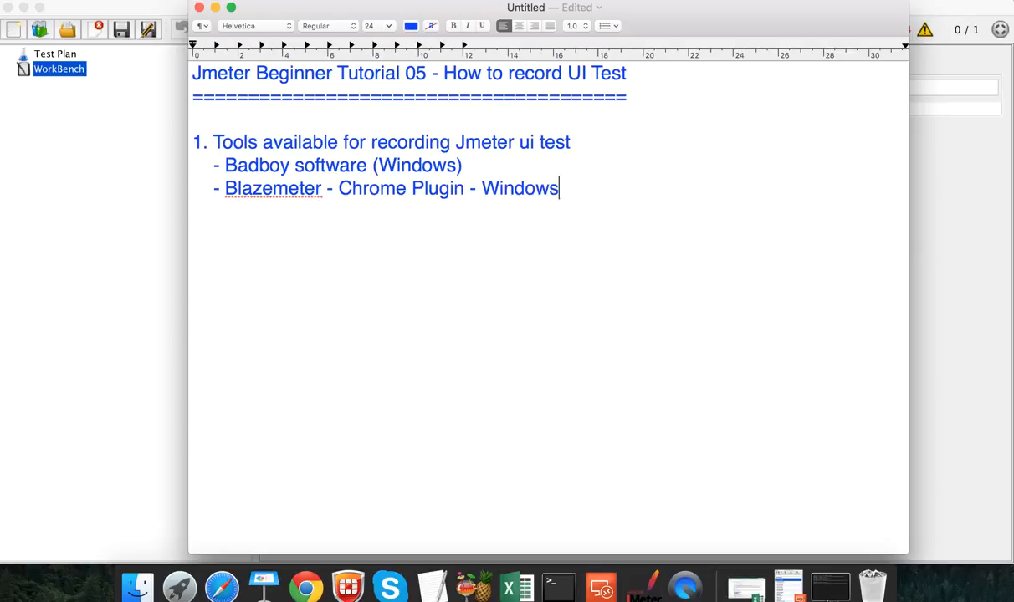
text( and Mac)
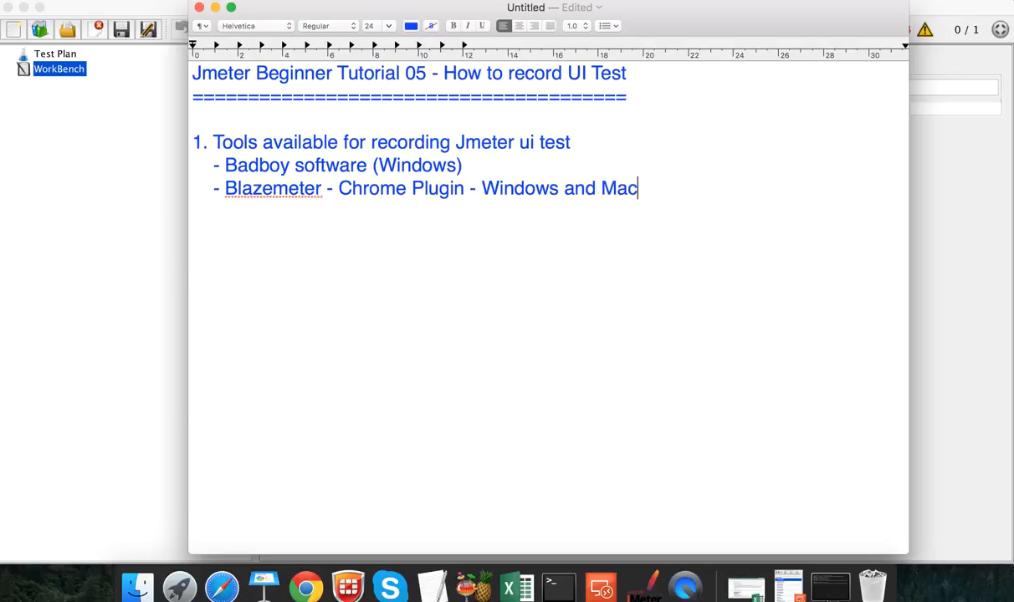
text())
click(481, 186)
text(()
key(super+Tab)
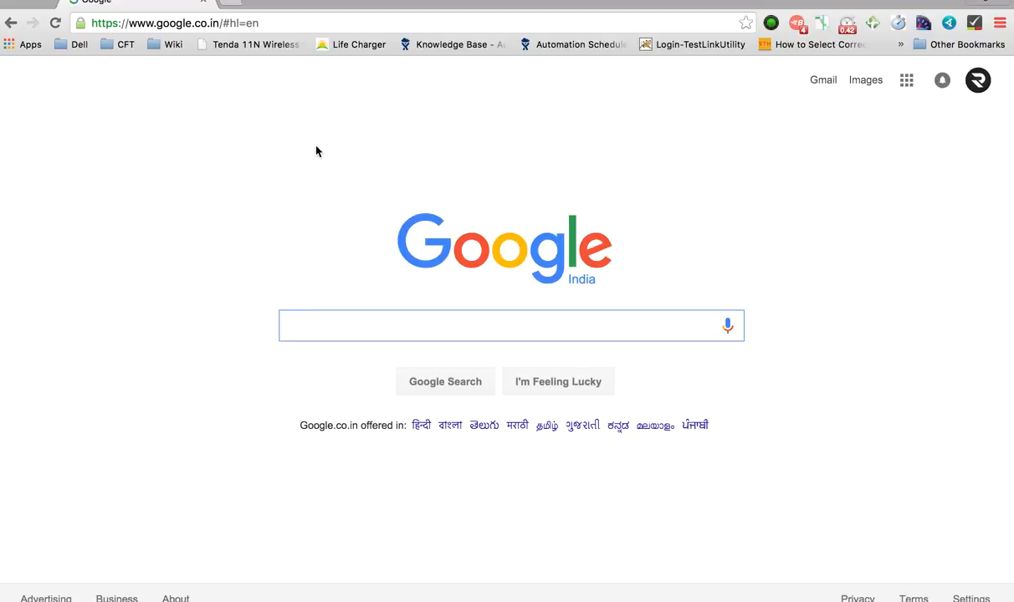
Step: Select the word Blazemeter in the notes, then return to Chrome
key(super+Tab)
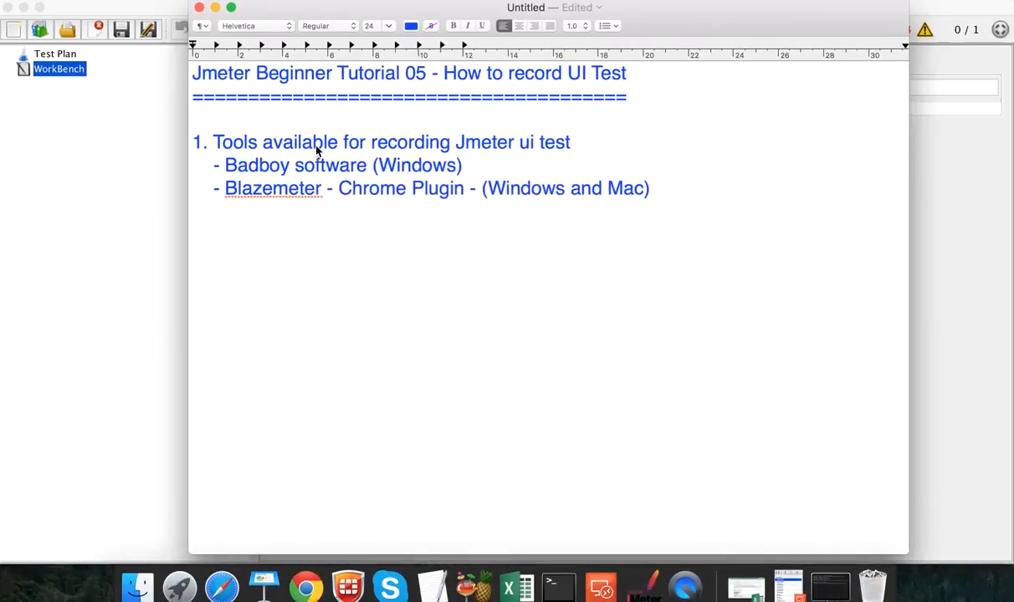
double_click(297, 190)
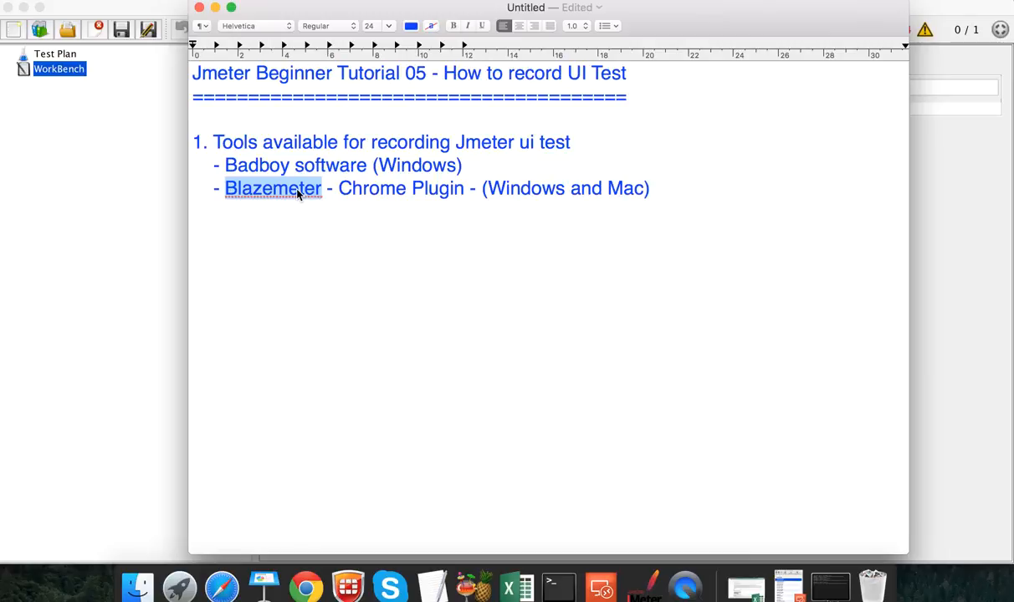
key(super+Tab)
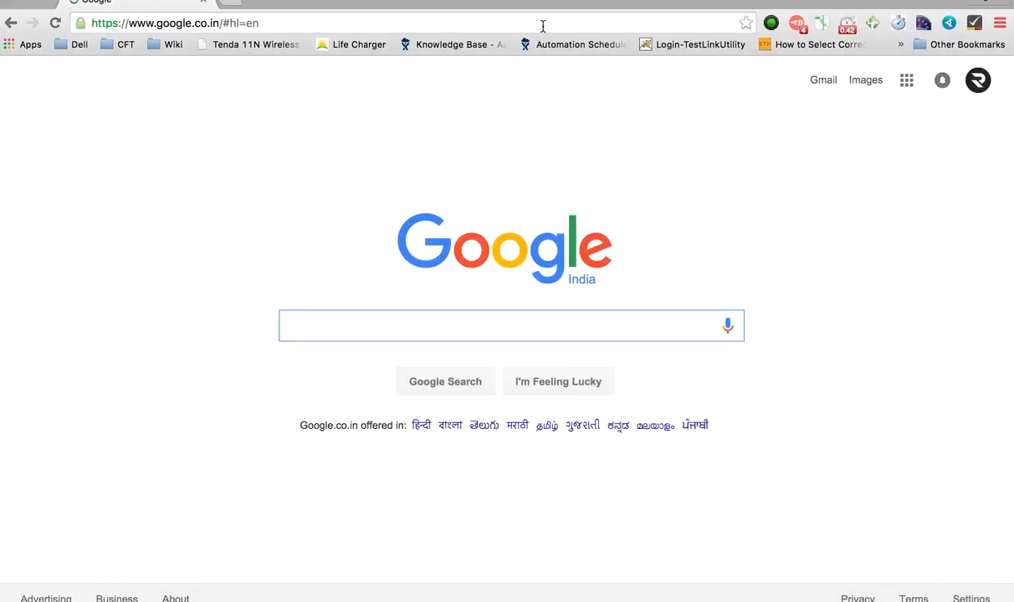
Step: Go from Chrome's Extensions settings to the Web Store and search 'blazemeter', then close the store tab
click(1000, 22)
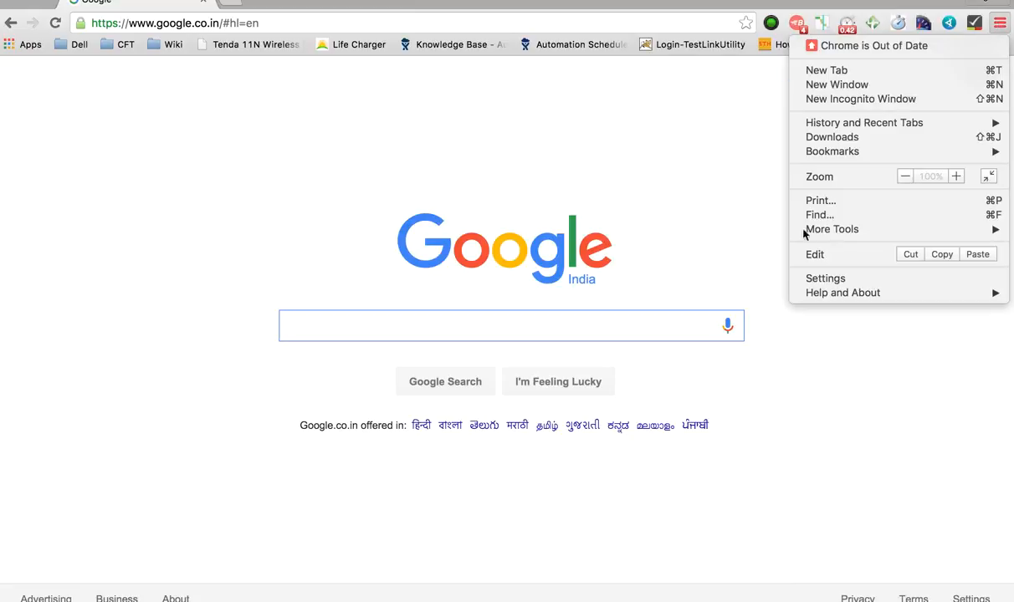
click(837, 281)
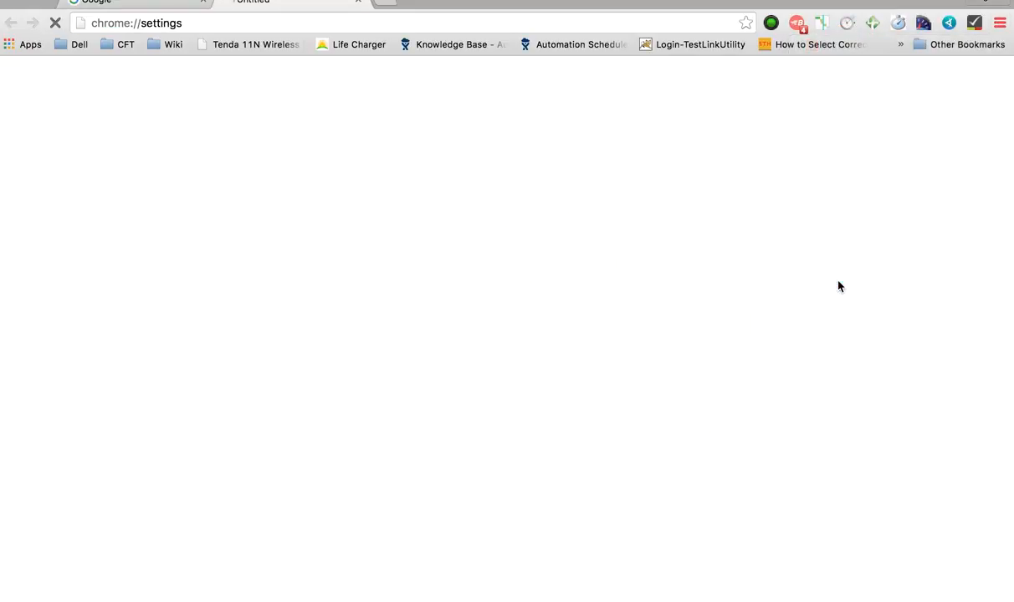
click(41, 137)
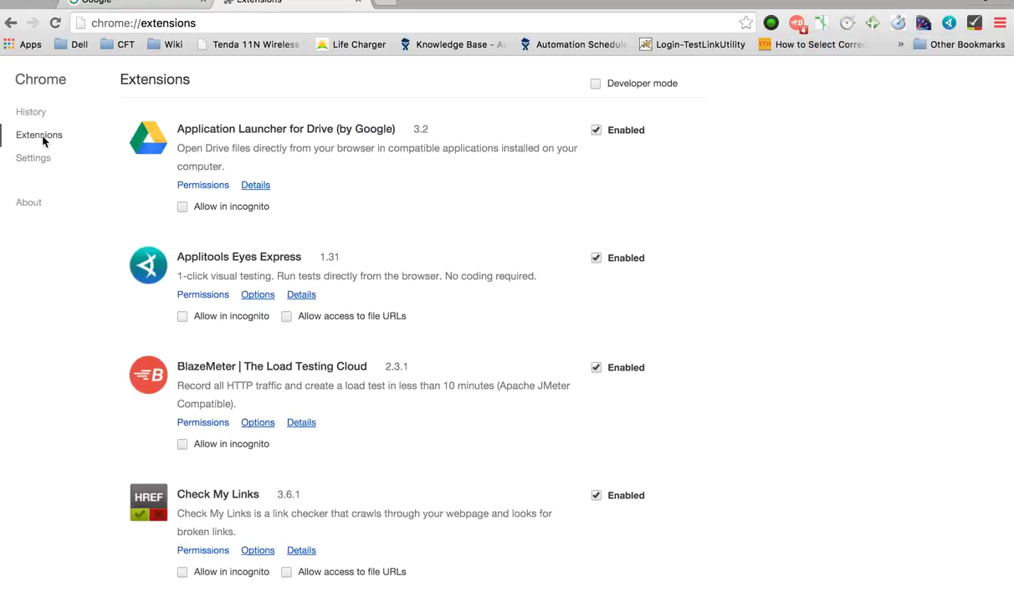
scroll(238, 462, down, 15)
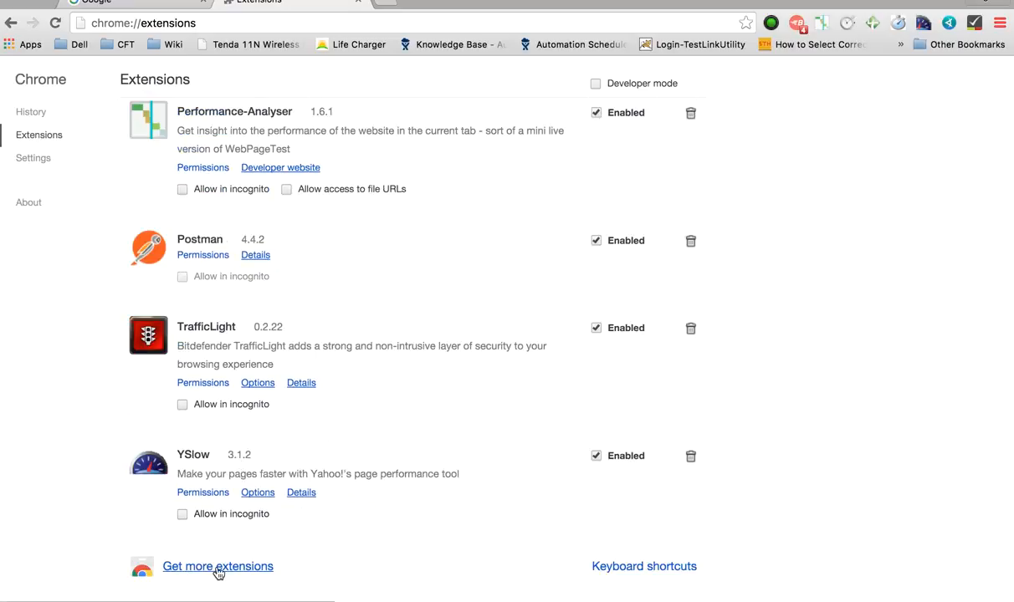
click(219, 567)
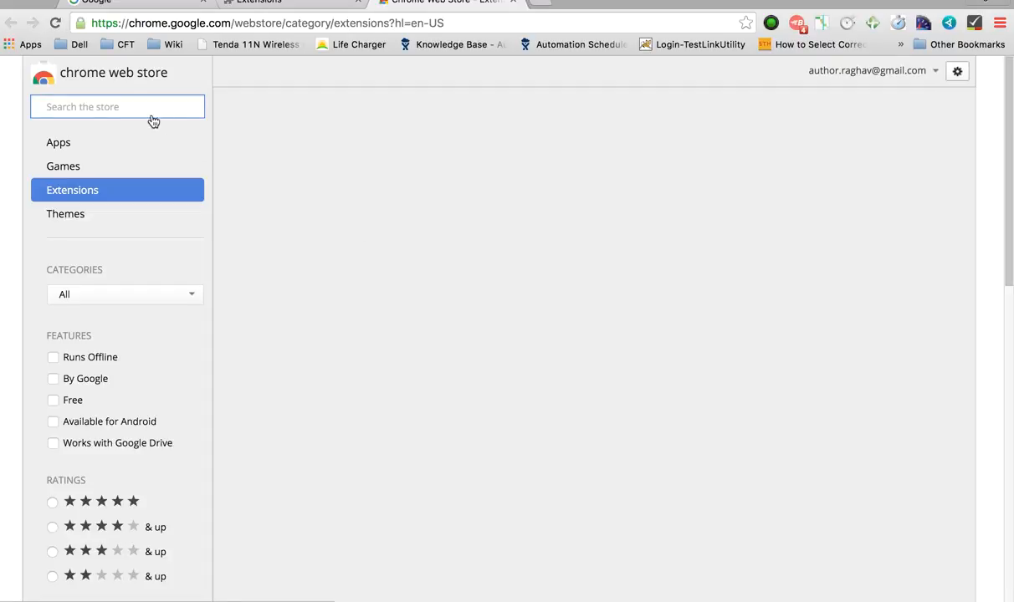
text(b)
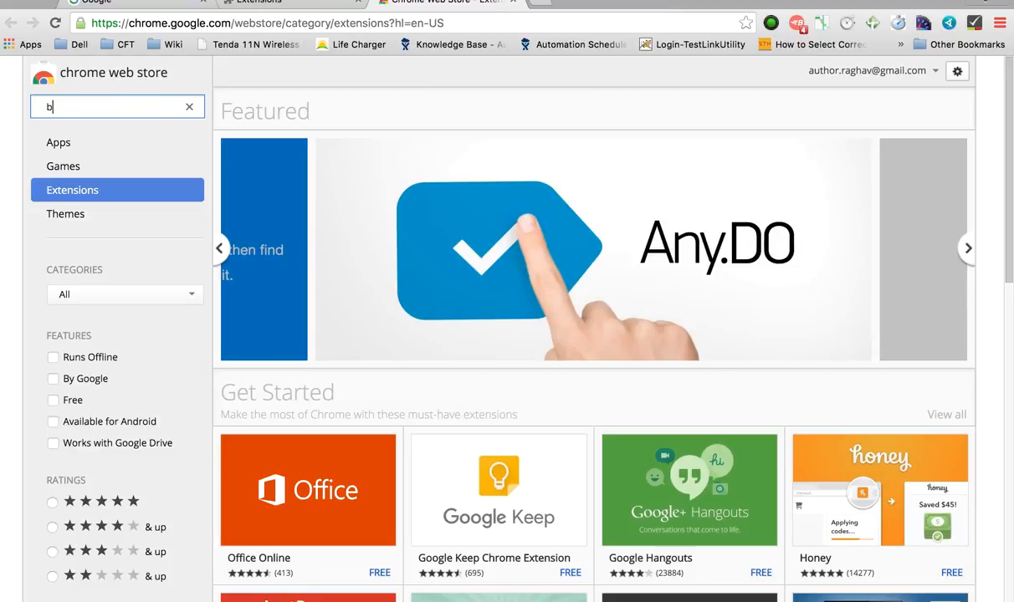
text(lazemeter)
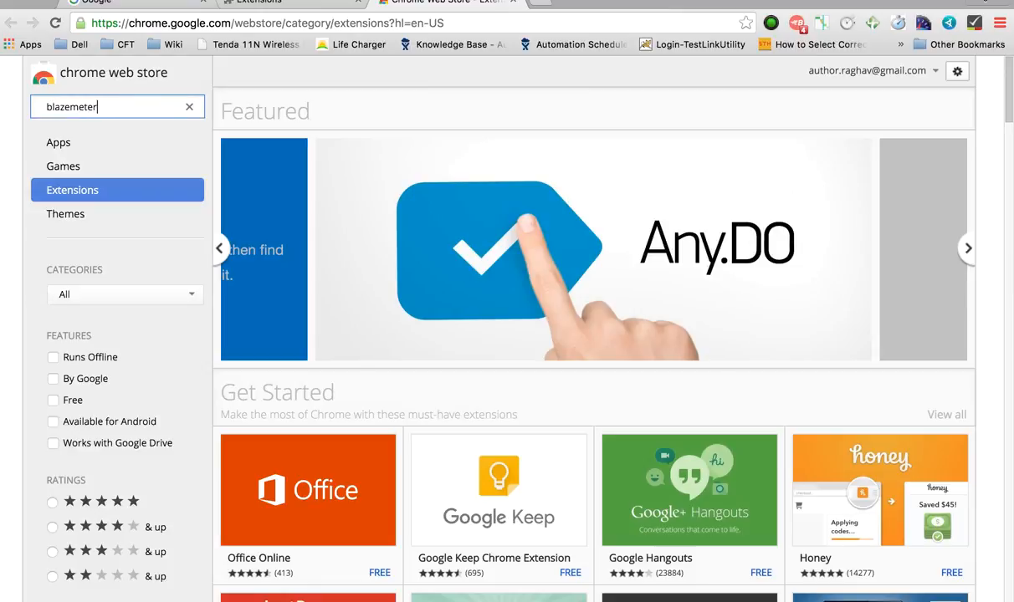
key(Return)
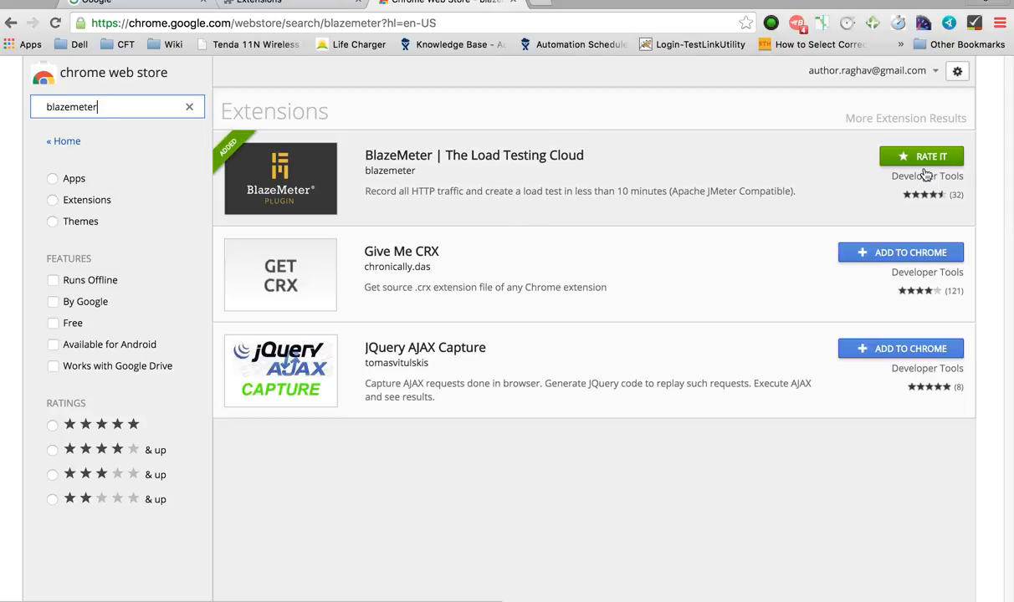
click(514, 6)
Step: Close the extensions tab and start a BlazeMeter recording of HTTP/S traffic
click(357, 4)
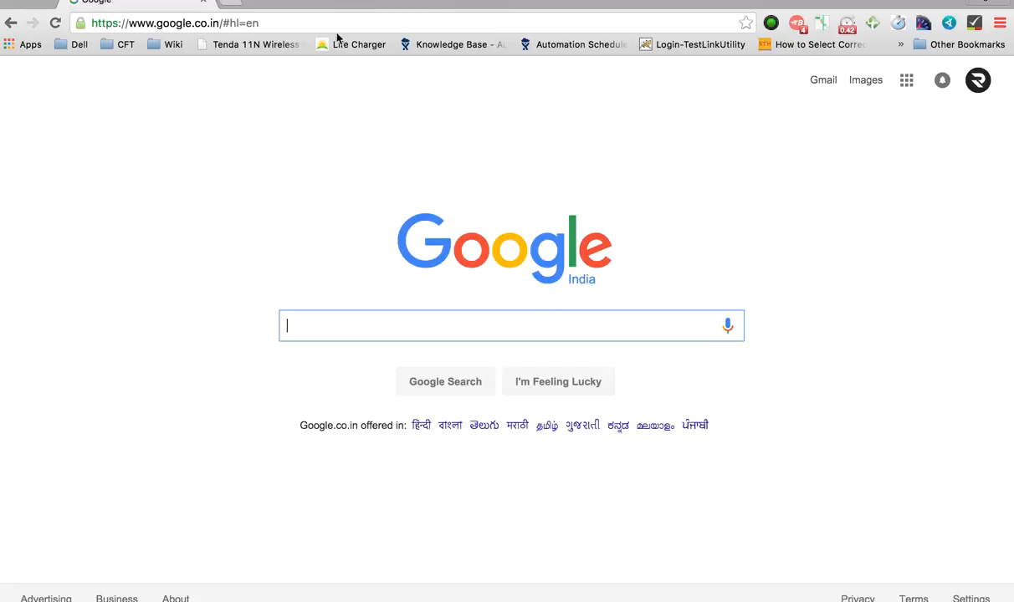
click(796, 24)
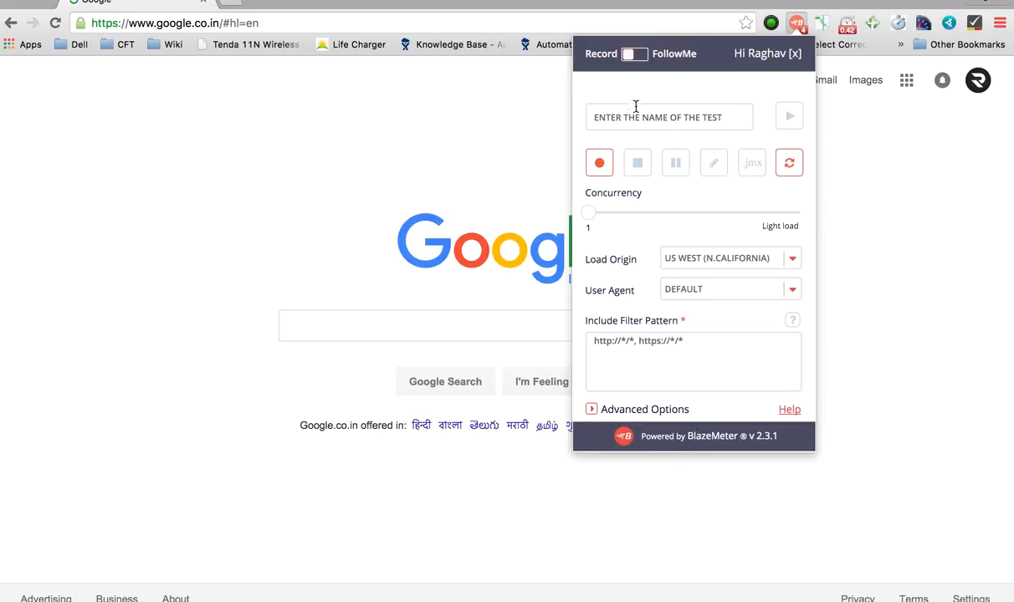
click(601, 165)
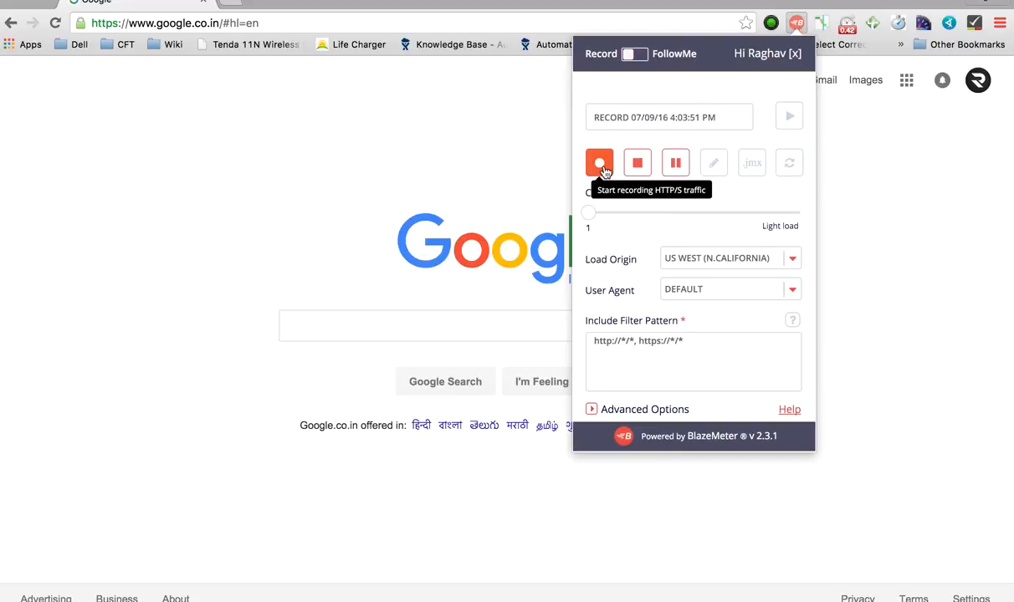
click(374, 20)
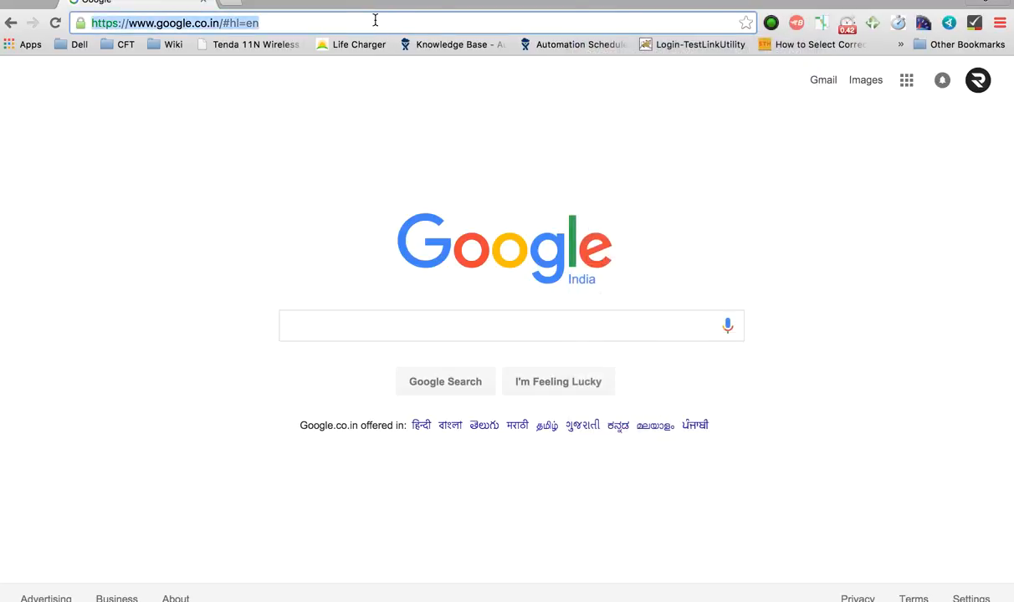
Step: Search 'wiki' and open the Wikipedia result
text(wikipedia)
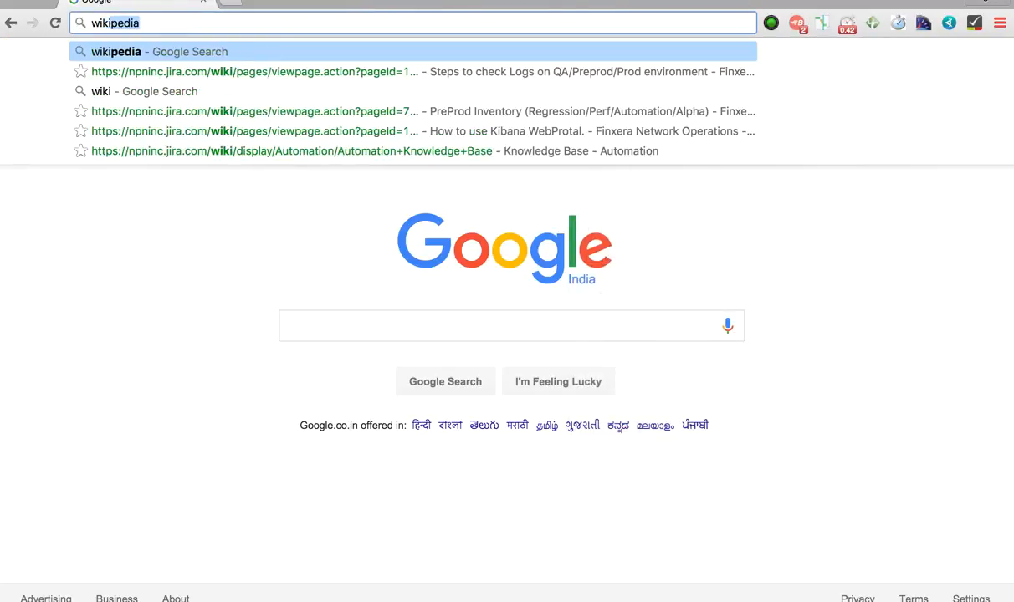
key(Return)
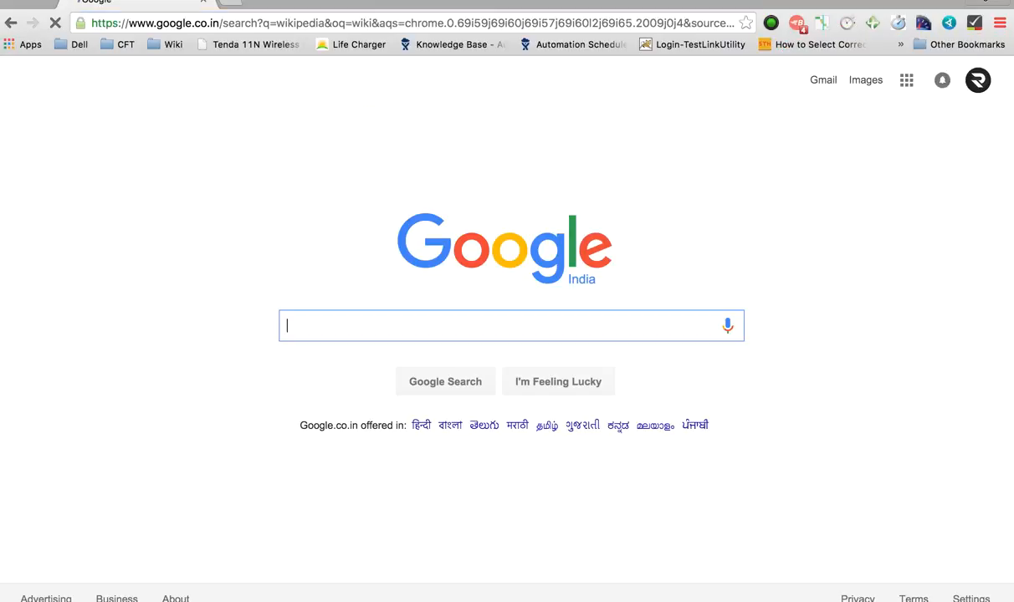
click(246, 205)
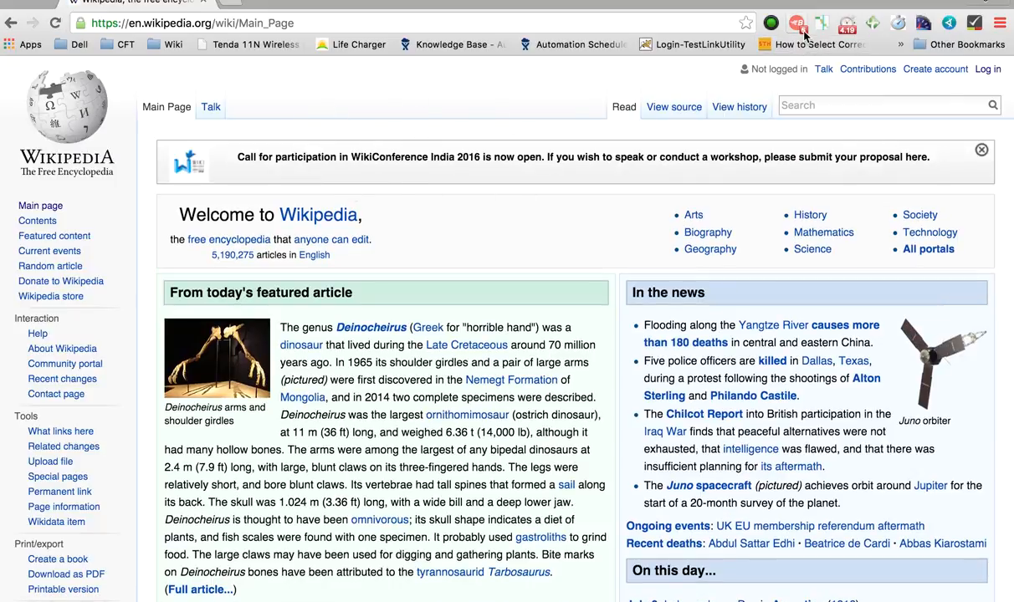
Step: Attempt a Wikipedia login with a username and password, then return to the Main Page
click(988, 70)
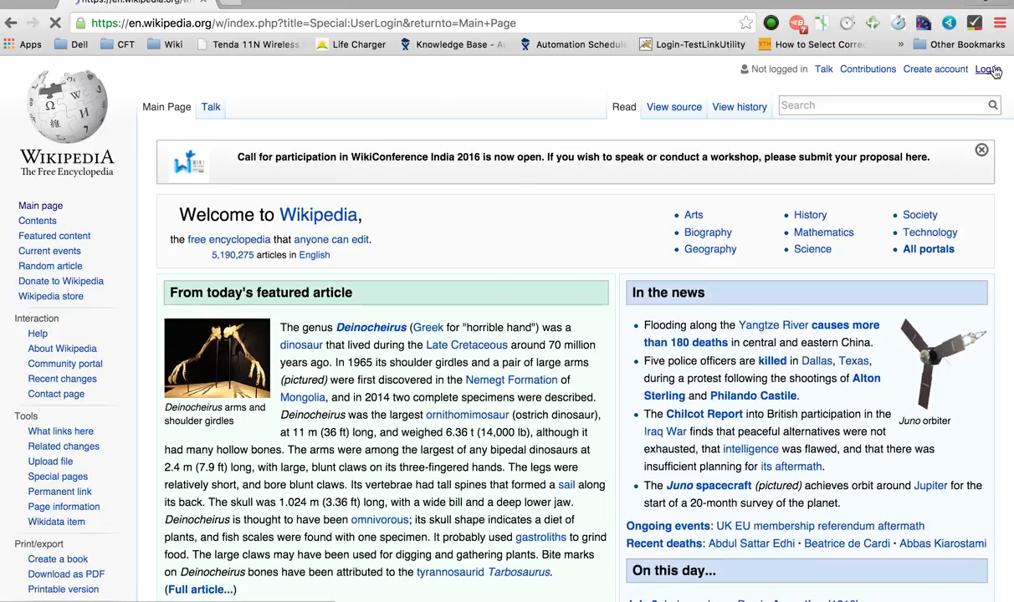
text(Raghav)
key(Tab)
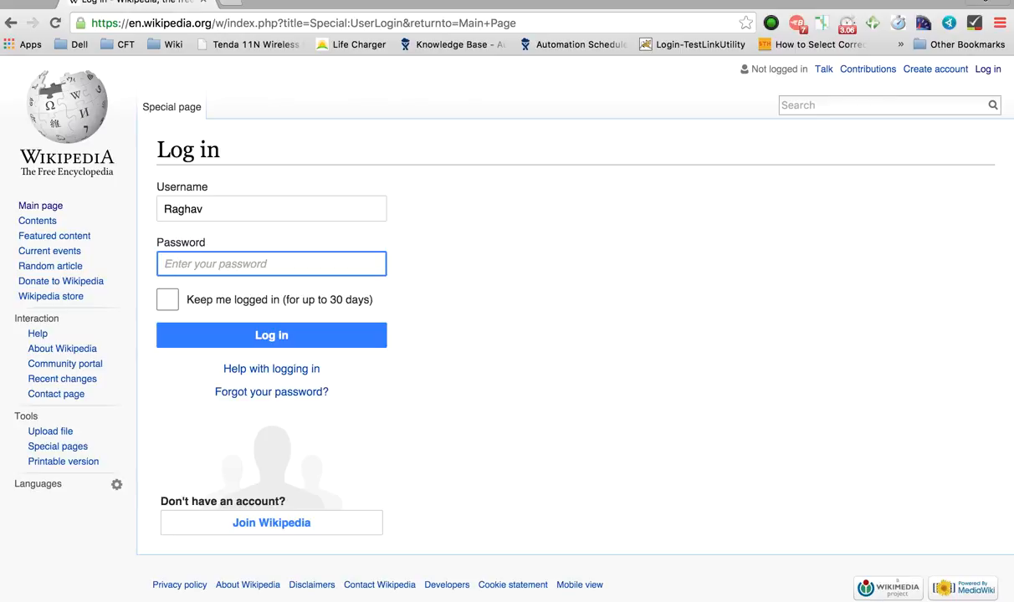
text(•)
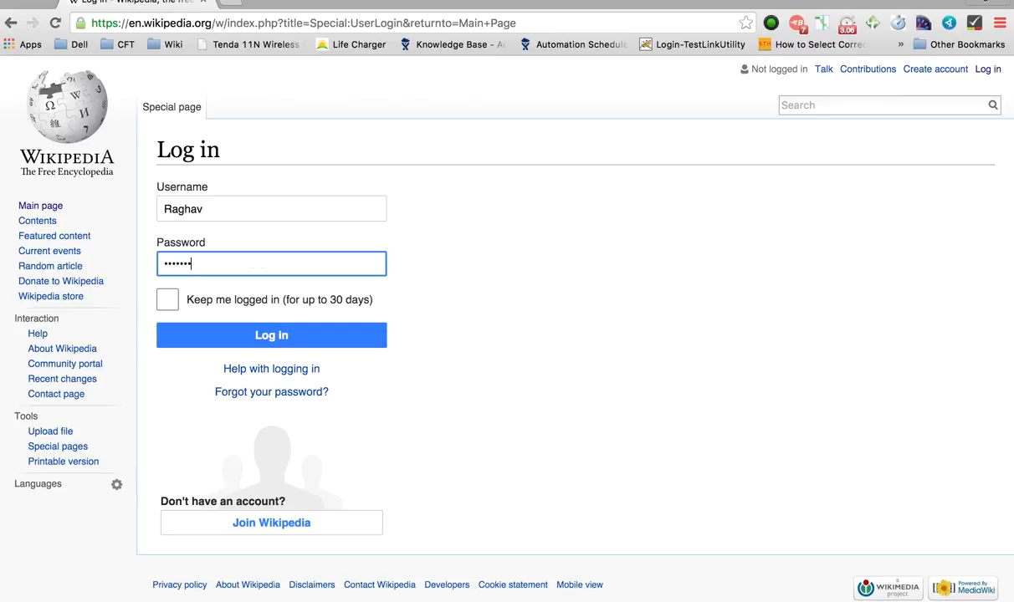
click(222, 348)
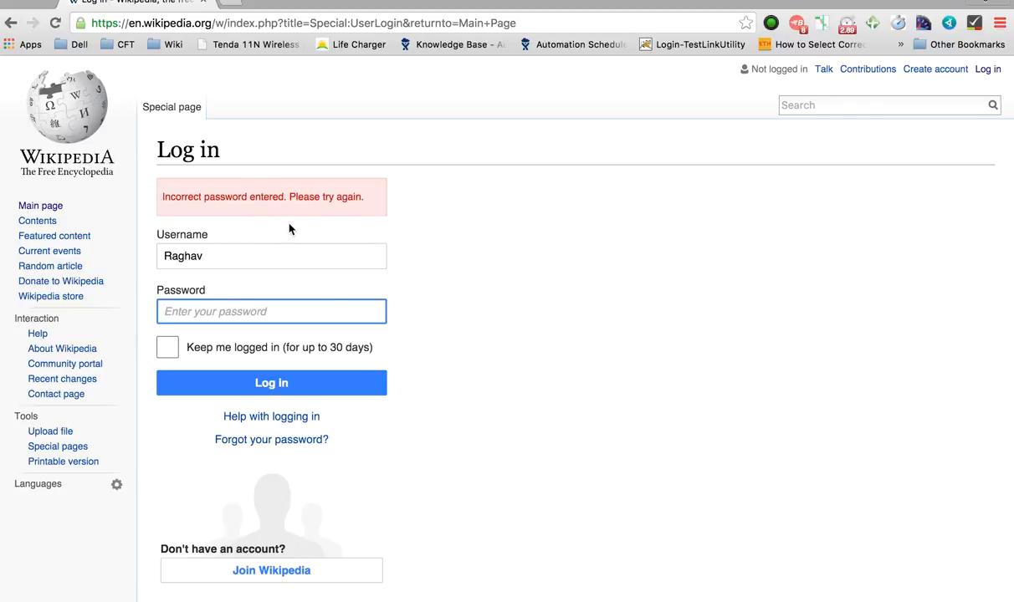
click(81, 136)
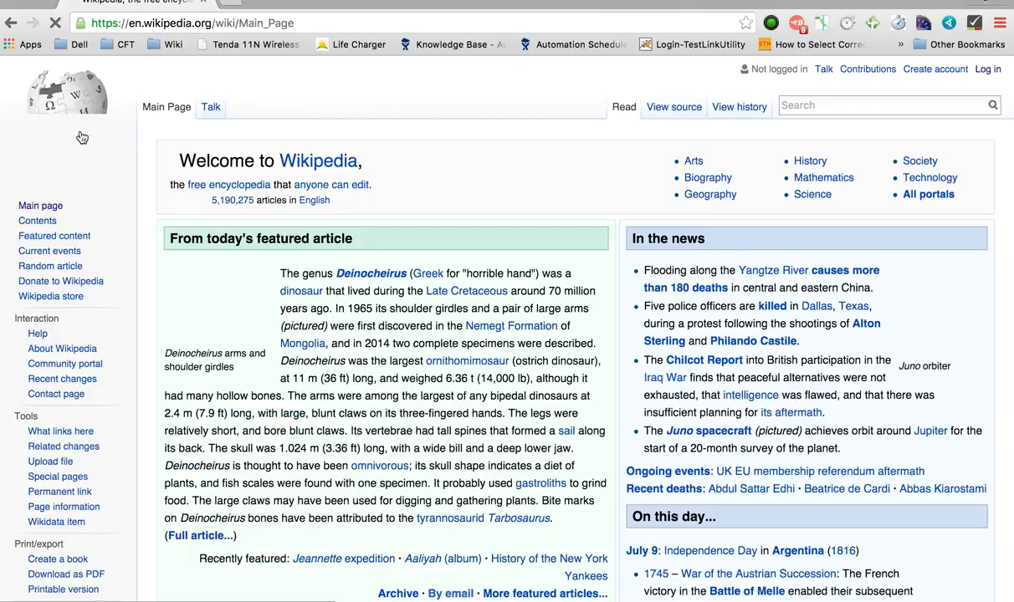
click(796, 24)
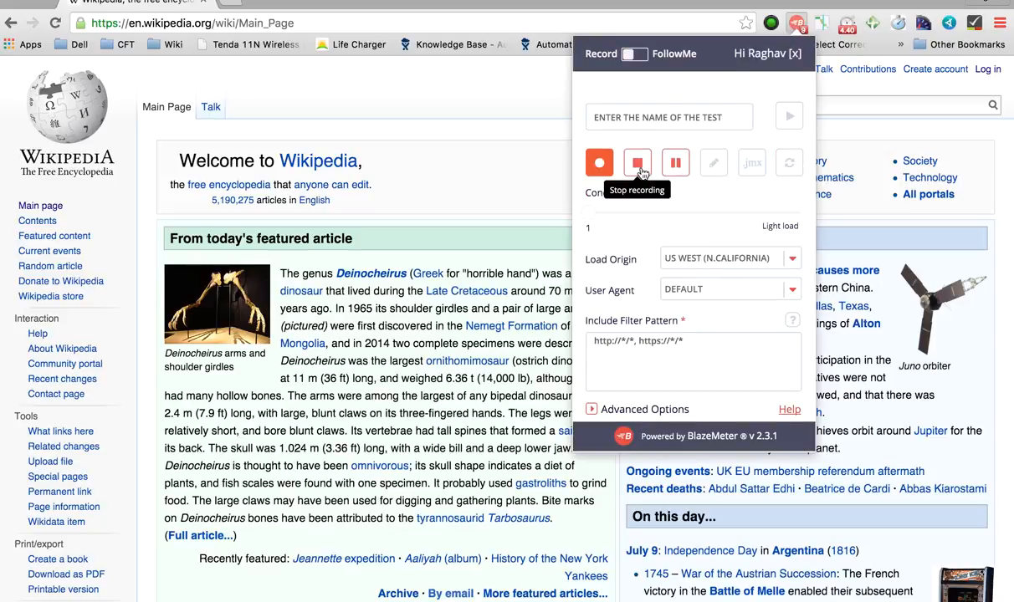
Step: Stop recording, rename it MYFIRSTUITE, and export a JMeter script limited to wikipedia.org
click(638, 167)
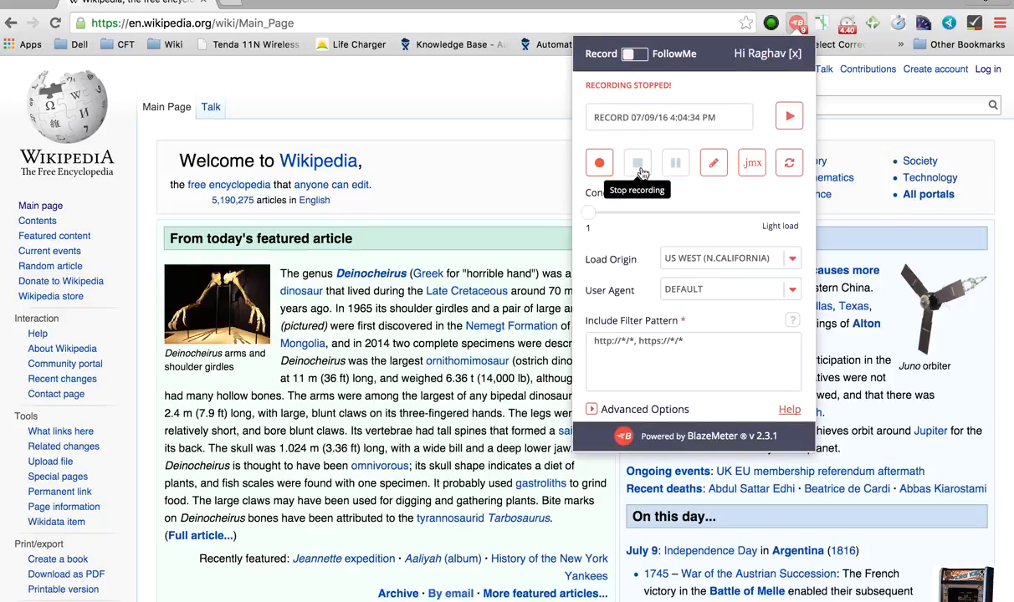
triple_click(673, 108)
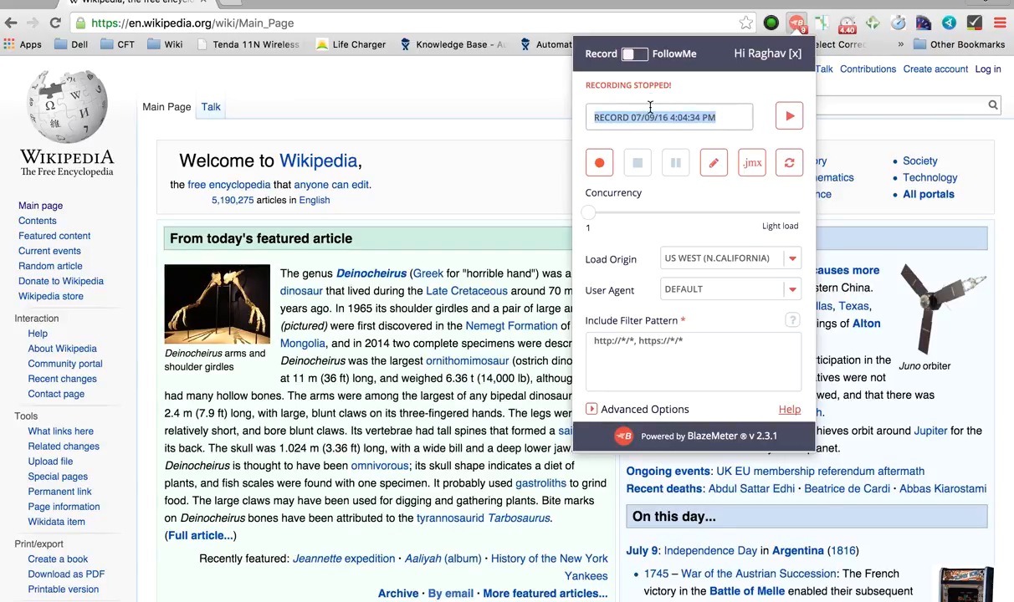
text(MYFIRSTUITEST)
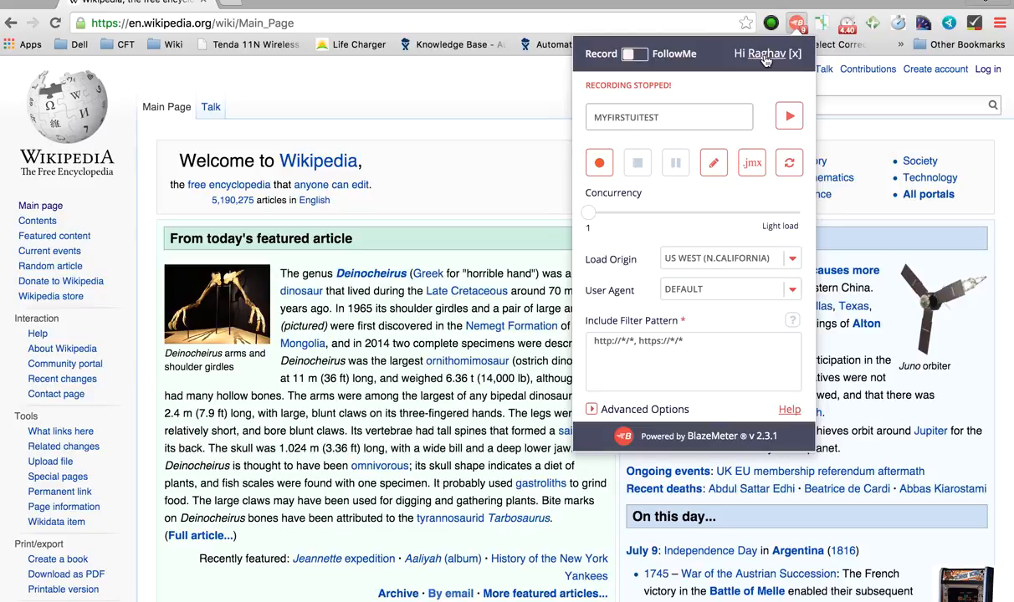
click(752, 167)
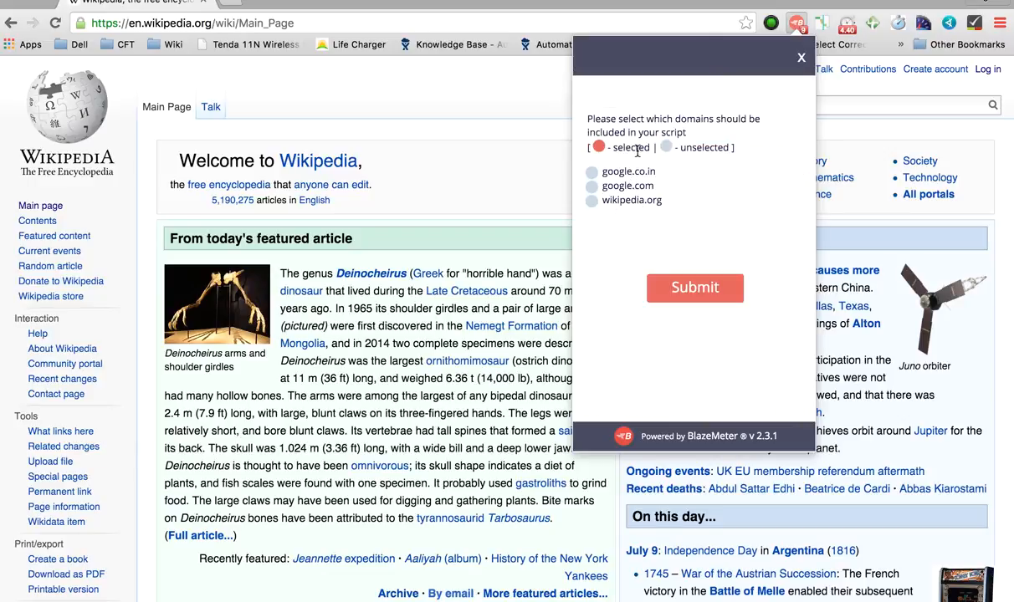
click(607, 200)
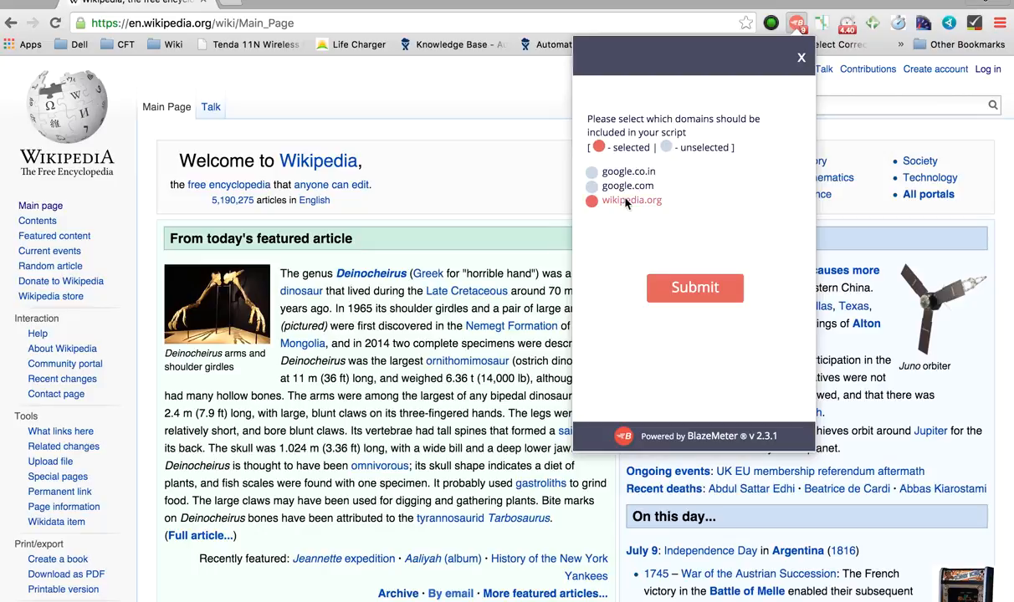
click(686, 292)
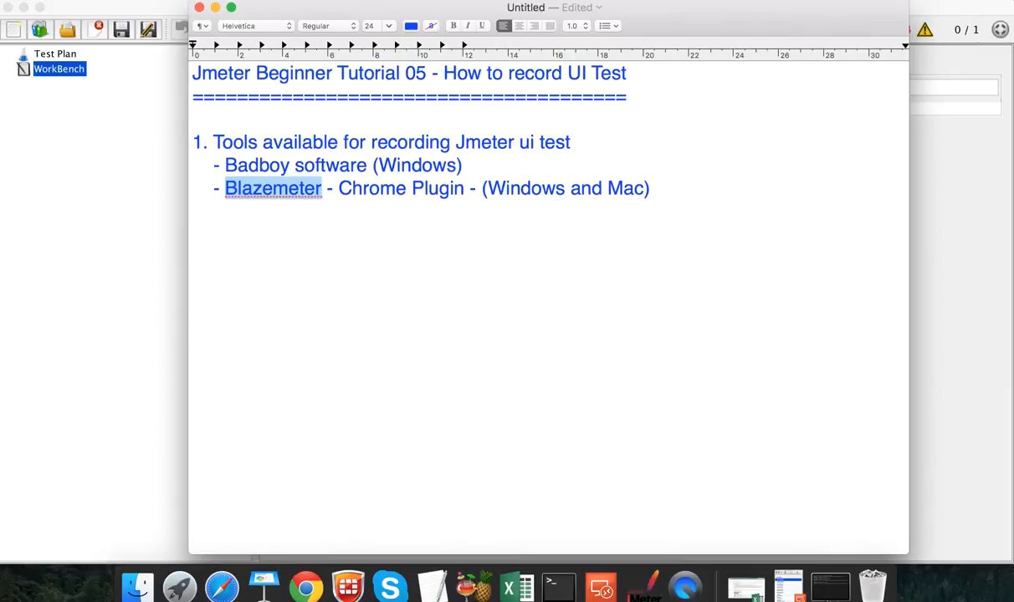
Step: Bring JMeter forward and open Myfirstuitest.jmx from Downloads
click(77, 427)
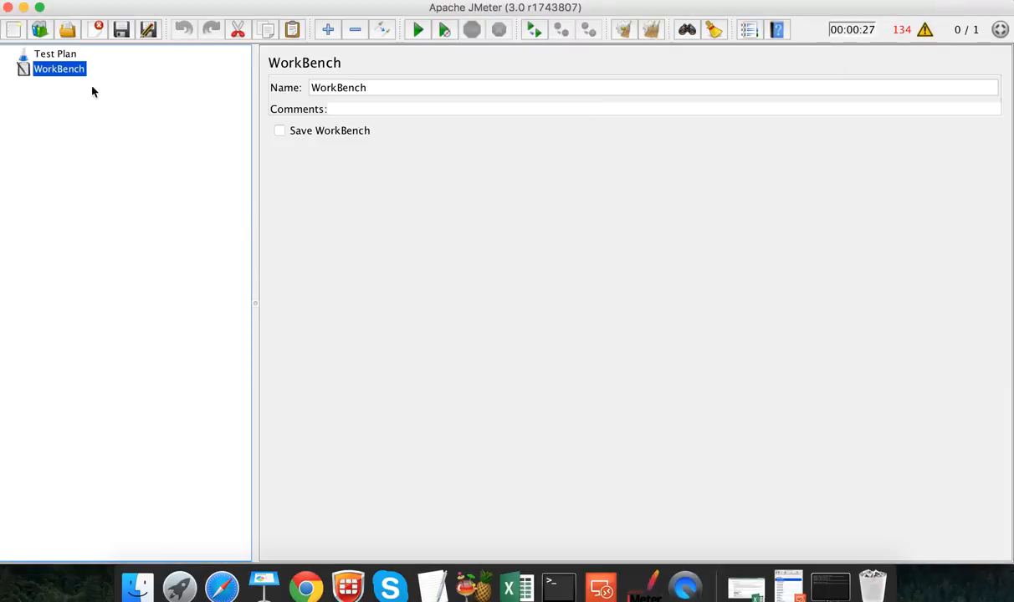
click(60, 55)
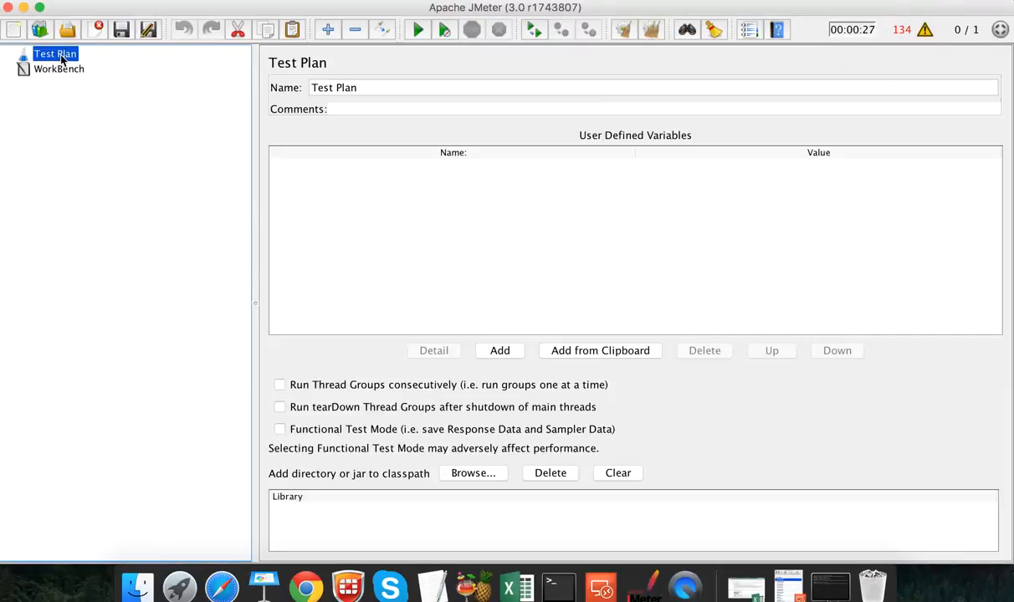
click(67, 31)
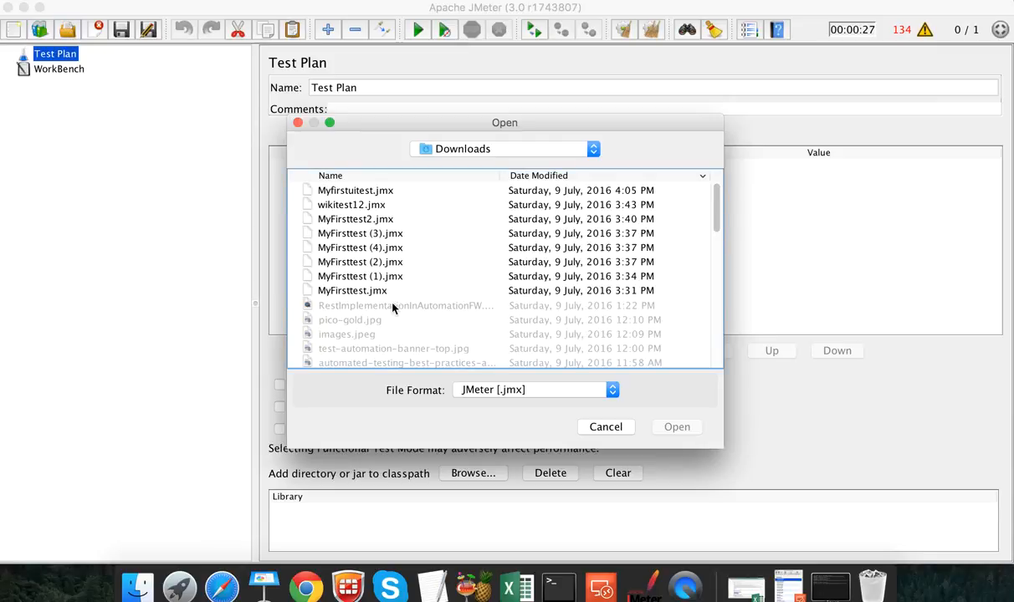
double_click(368, 194)
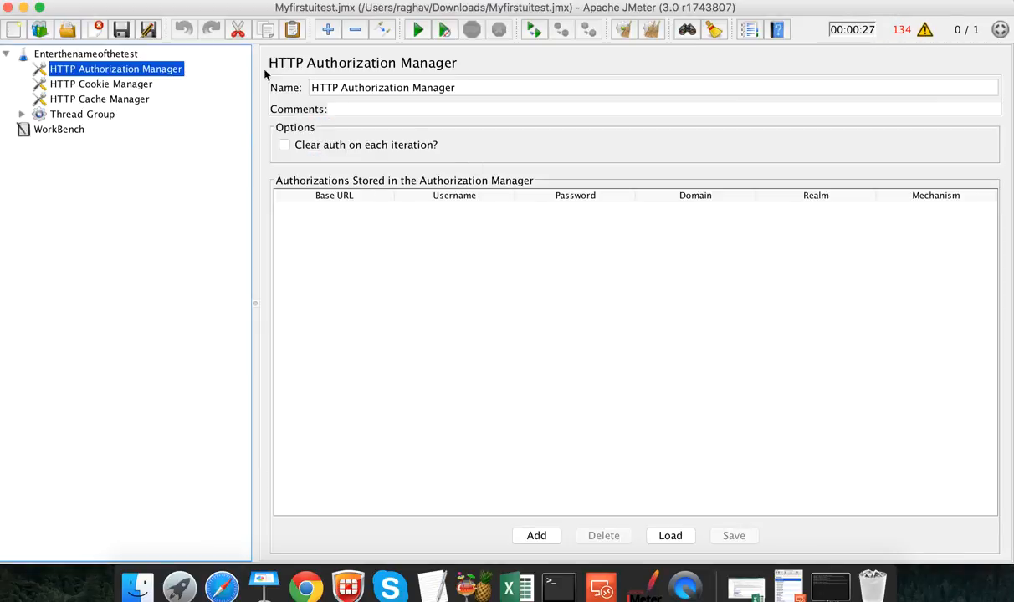
Step: Check the cookie and cache managers, expand the Thread Group, and widen the tree to show full URLs
click(92, 90)
key(Down)
key(Down)
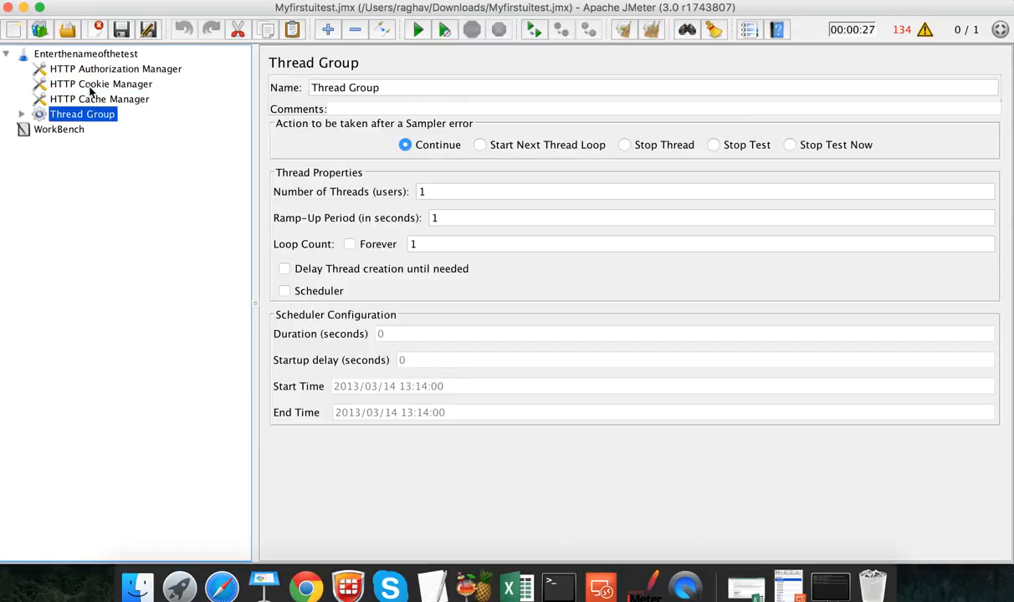
key(Right)
key(Down)
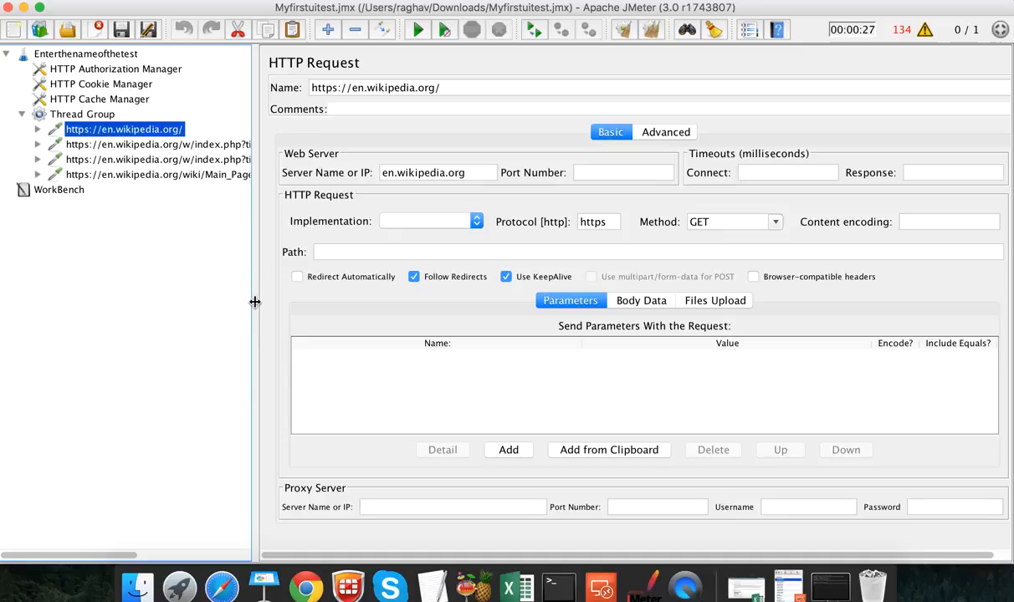
drag(254, 299, 448, 299)
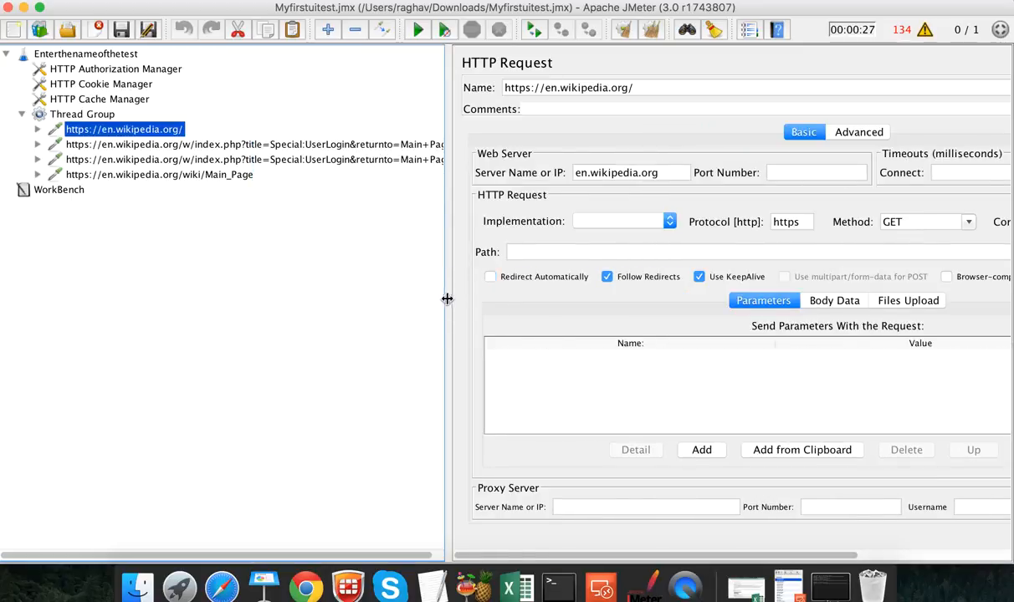
Step: Step through the recorded requests and inspect the login POST's wpName and wpPassword parameters
click(241, 147)
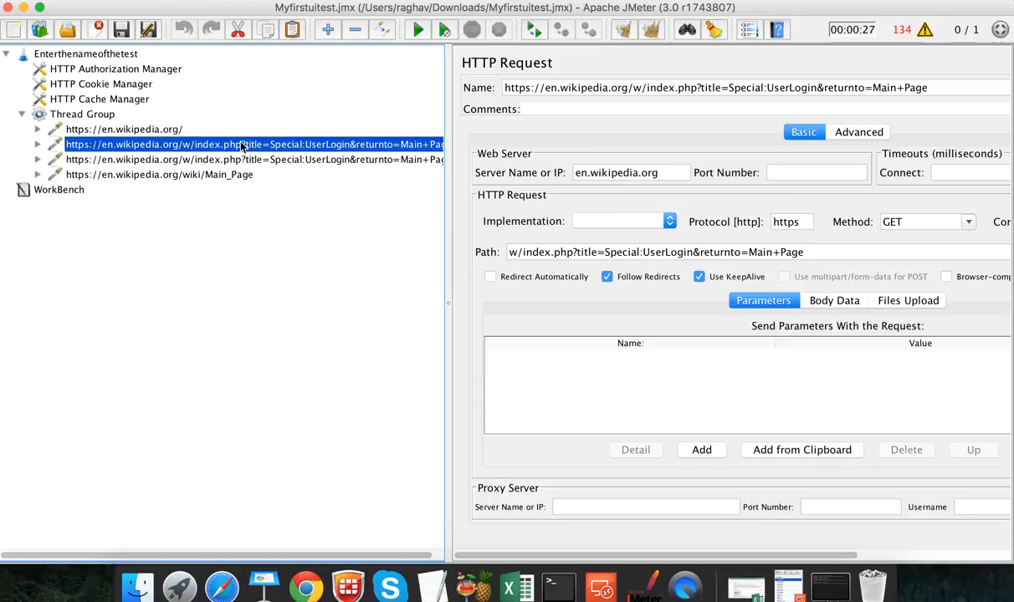
key(Down)
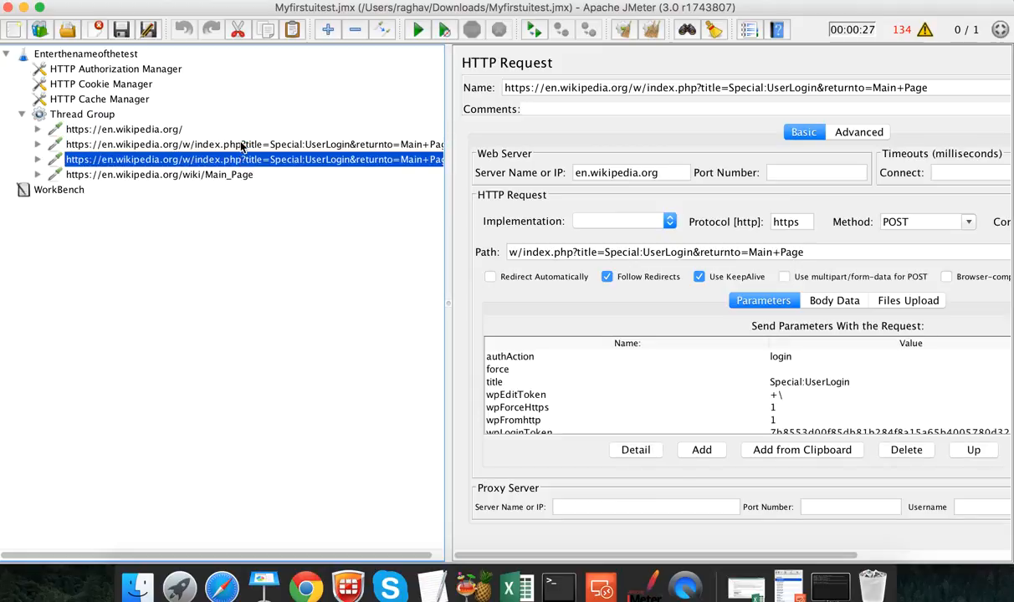
click(241, 146)
key(Up)
key(Down)
key(Down)
key(Down)
key(Up)
scroll(751, 390, down, 2)
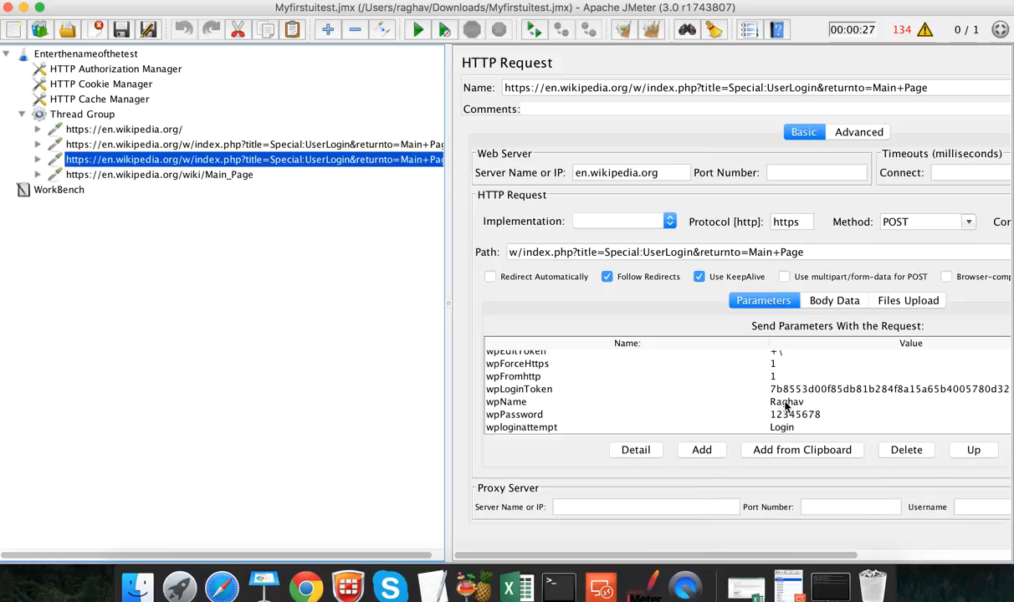
click(786, 405)
click(789, 417)
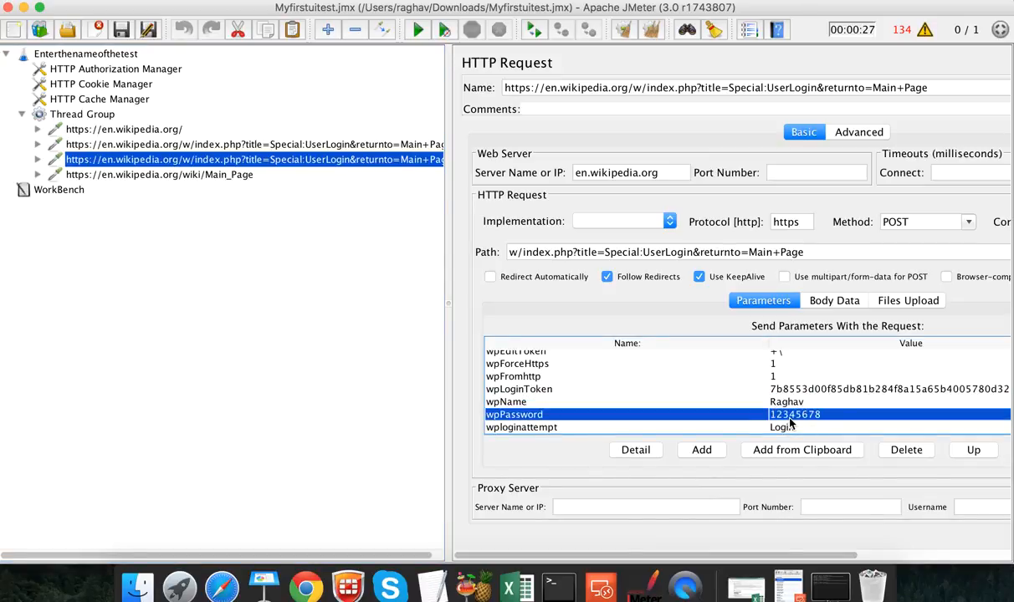
scroll(784, 391, up, 3)
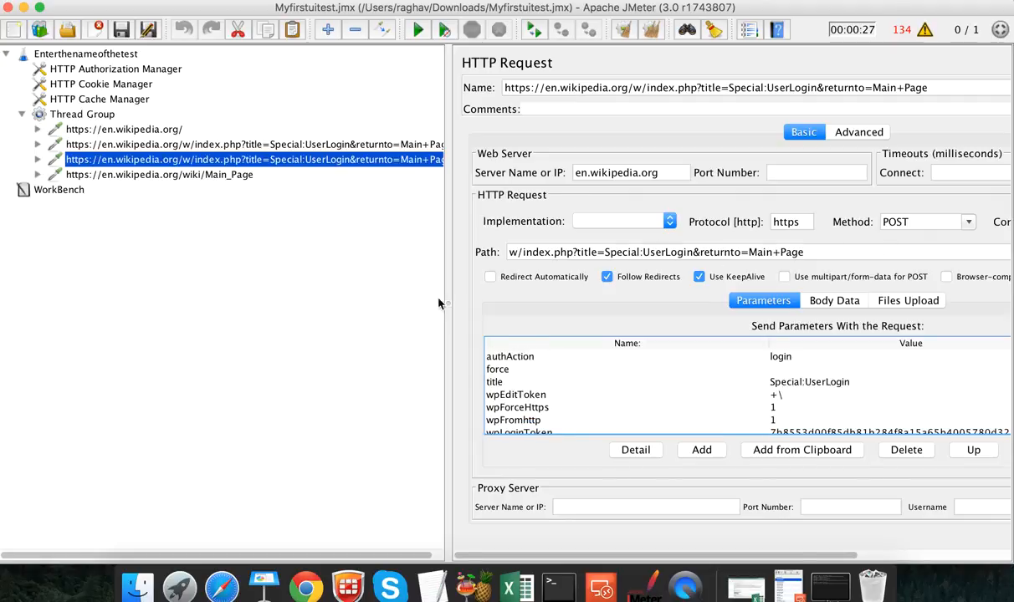
drag(447, 305, 269, 299)
Step: Add '2. Record a Test' on a new line below the tool list
click(416, 518)
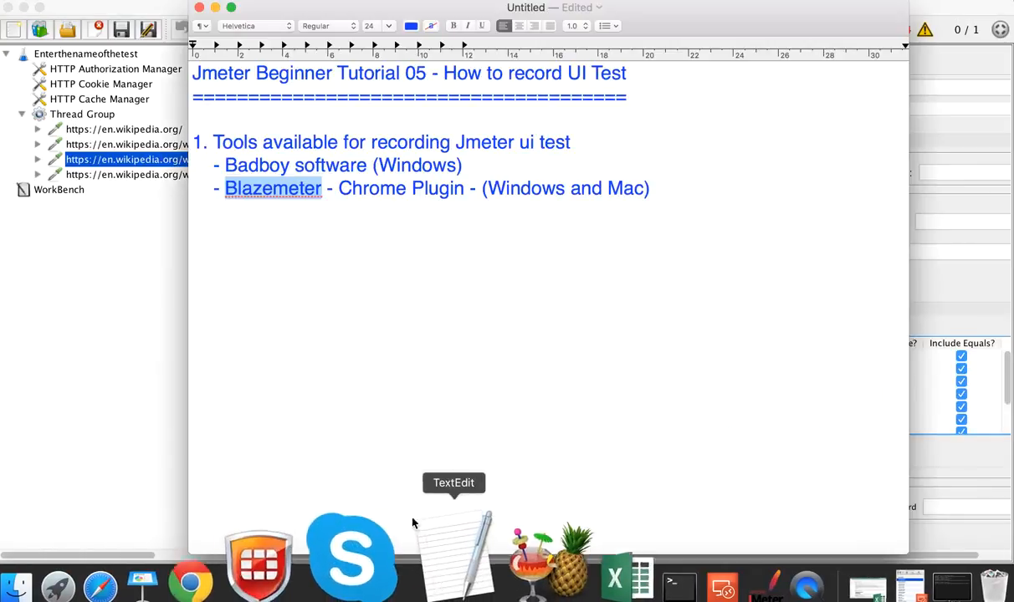
click(655, 190)
key(Return)
text(2.)
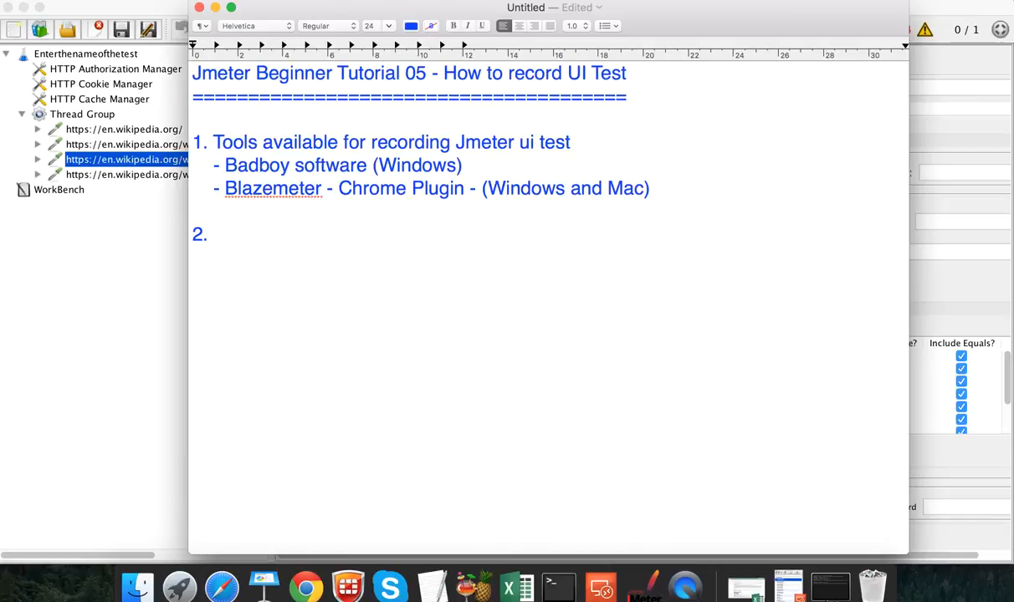
text( Record a Test)
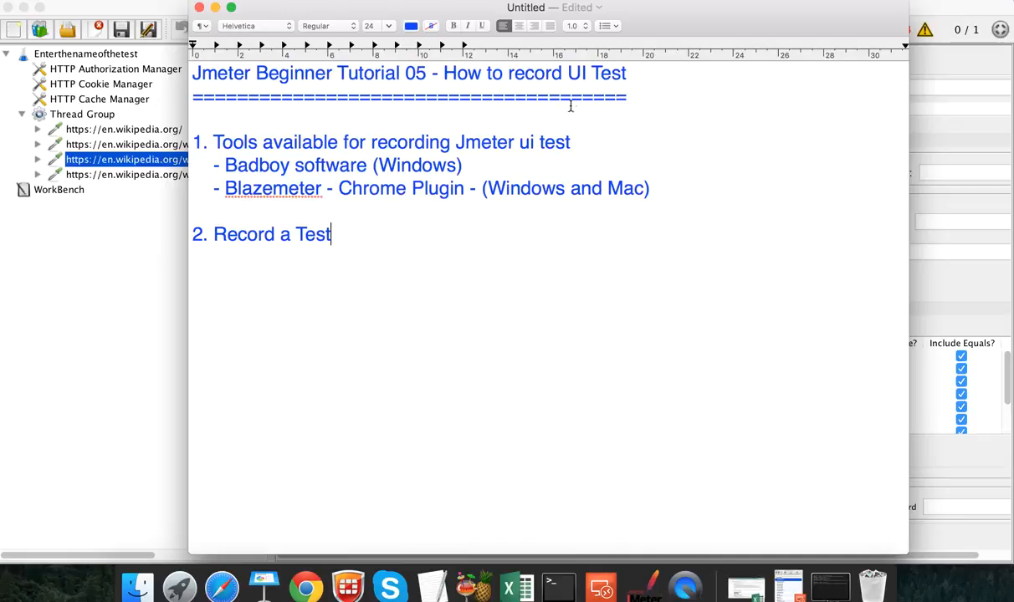
Step: Highlight Badboy and Blazemeter, then add '3. Export as Jmeter (.jmx) Script'
double_click(267, 164)
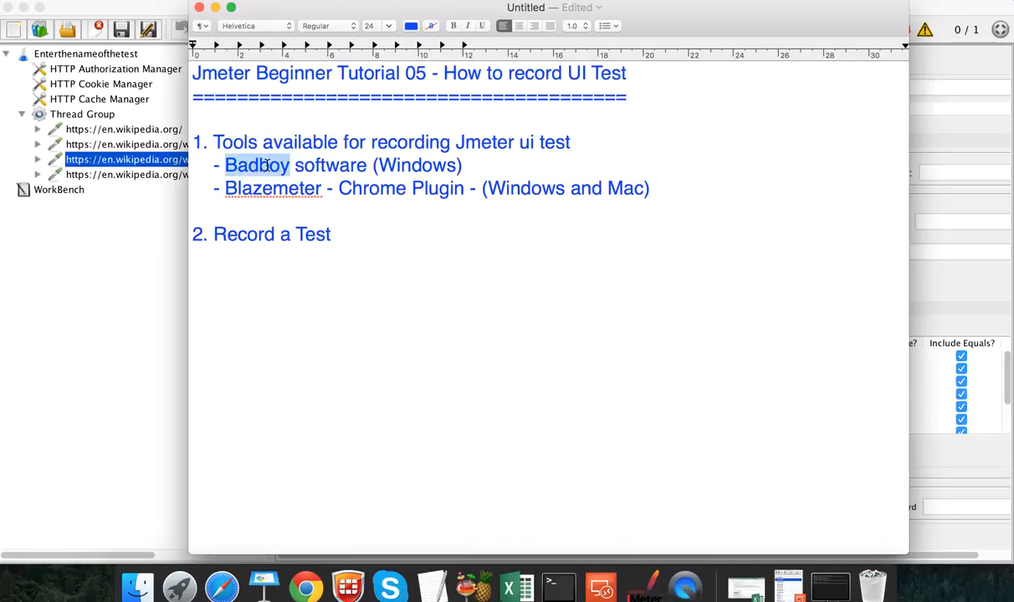
double_click(267, 188)
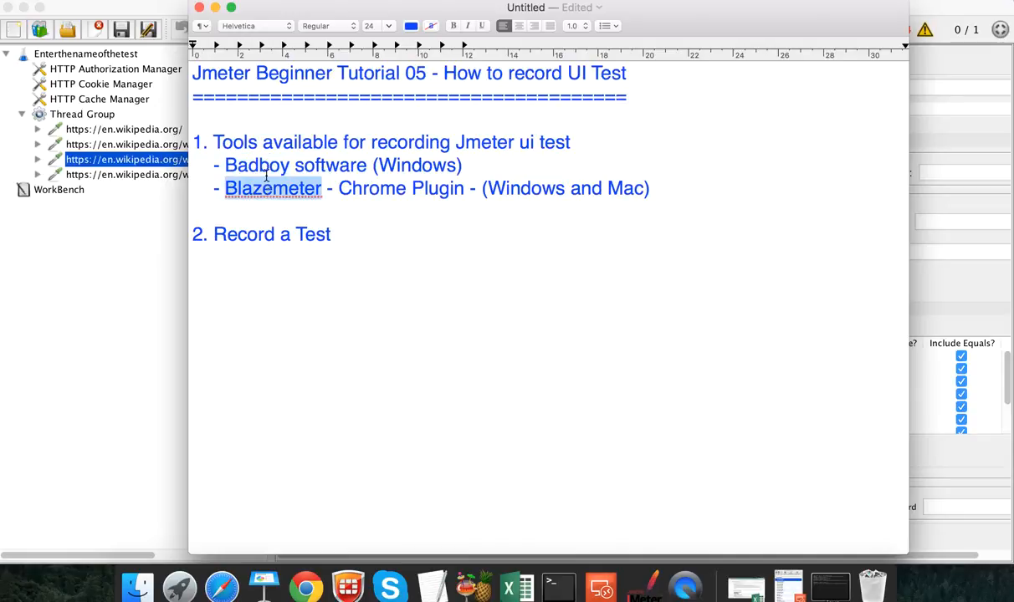
double_click(267, 164)
double_click(268, 189)
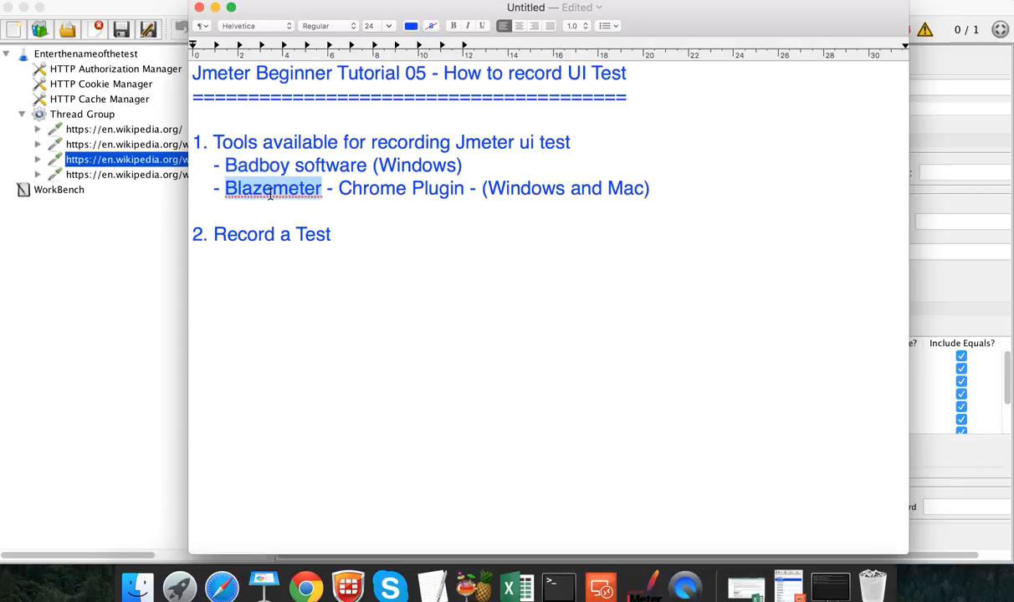
click(338, 239)
text(3)
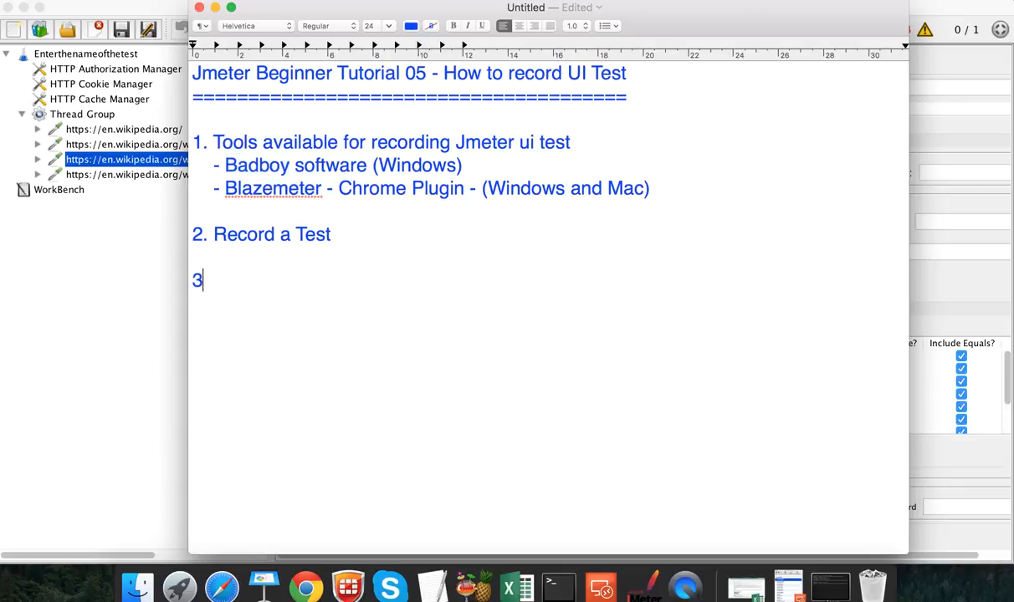
text(. Export as Jme)
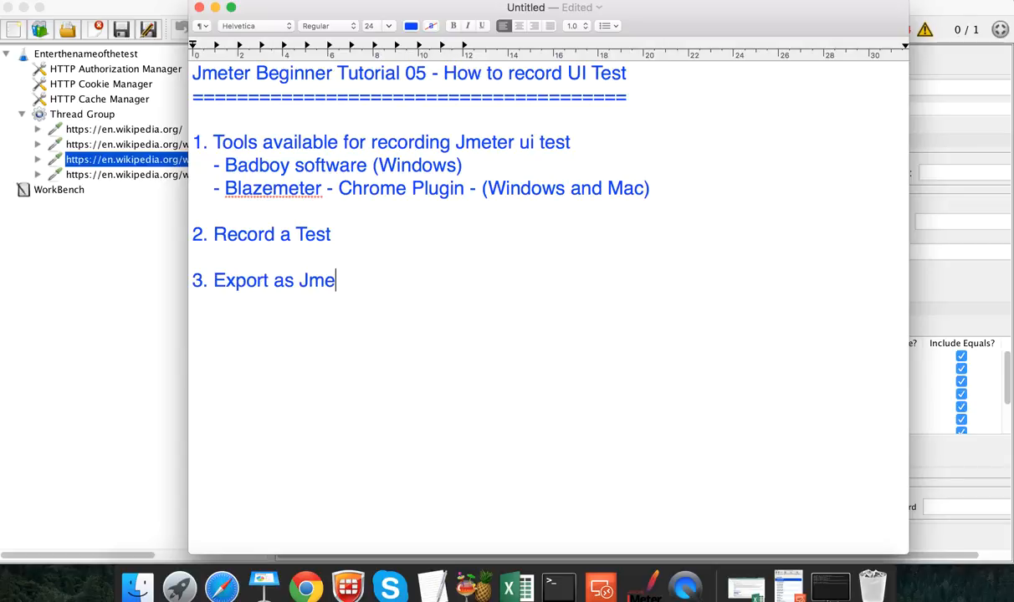
text(ter (.jmx) Script)
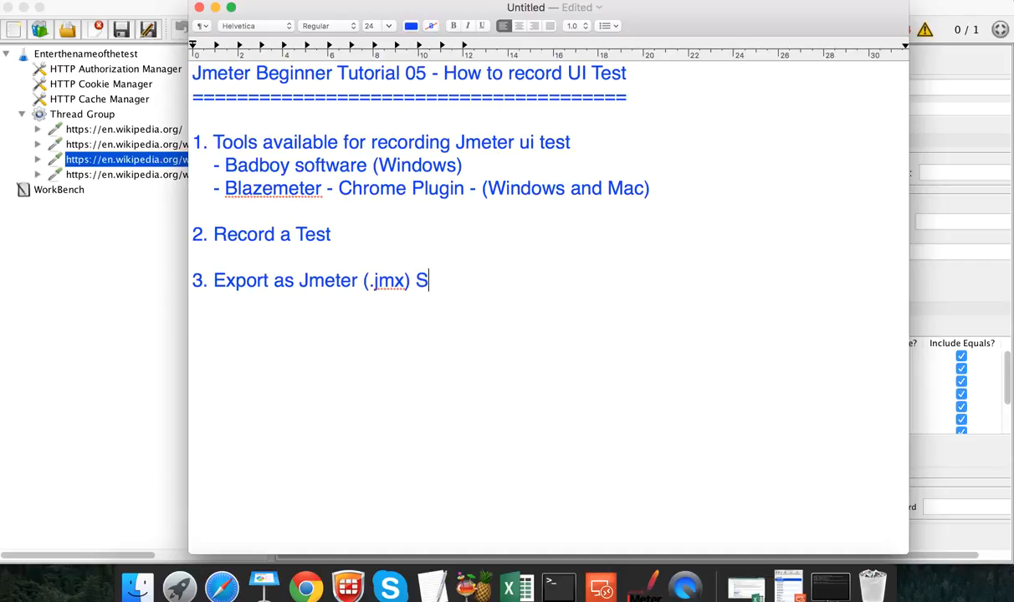
Step: Add '4. Open the script in Jmeter' and '5. Add listeners' as the next list items
key(Return)
text(4. Op)
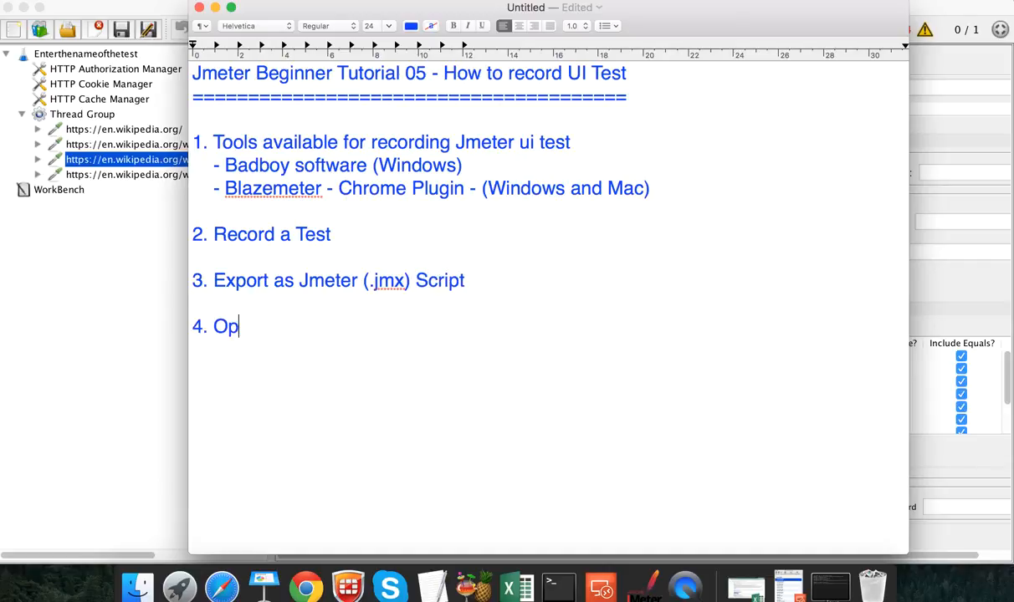
text(en the script in Jmeter)
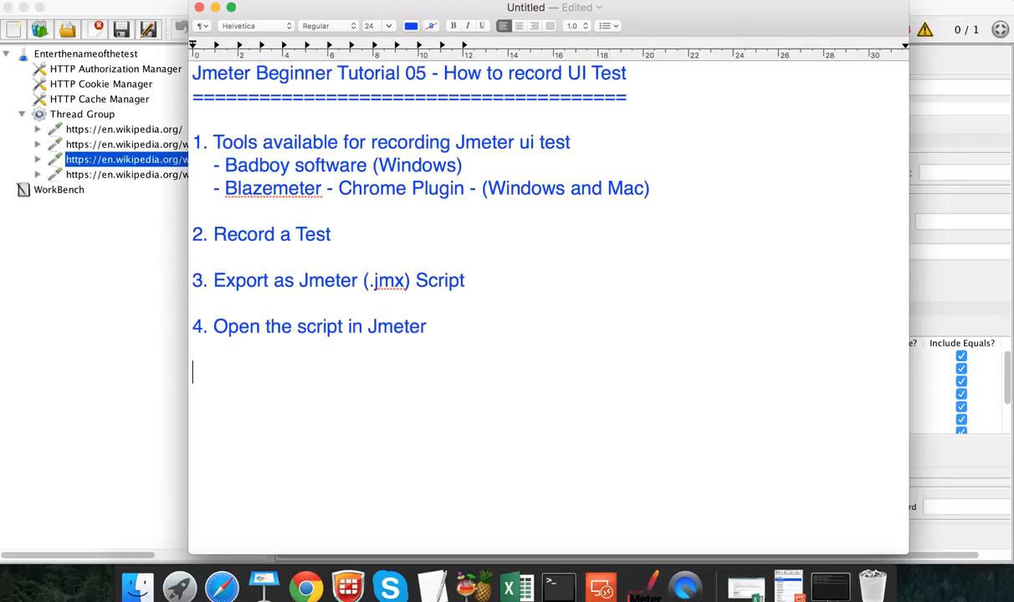
key(Return)
key(Return)
text(5. Add listeners)
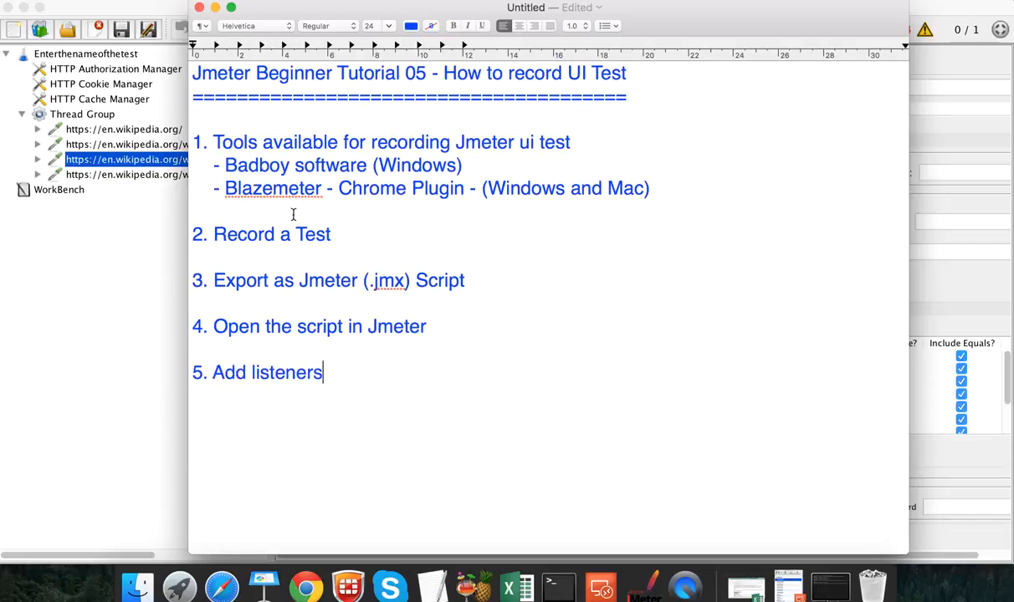
click(131, 183)
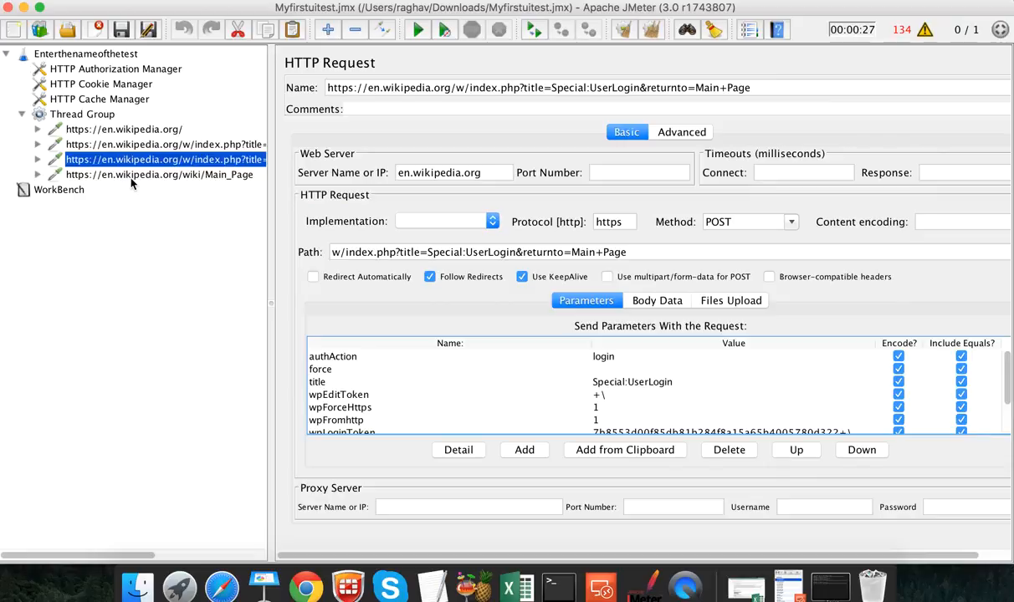
Step: Add a View Results in Table listener to the Thread Group
click(130, 176)
click(123, 159)
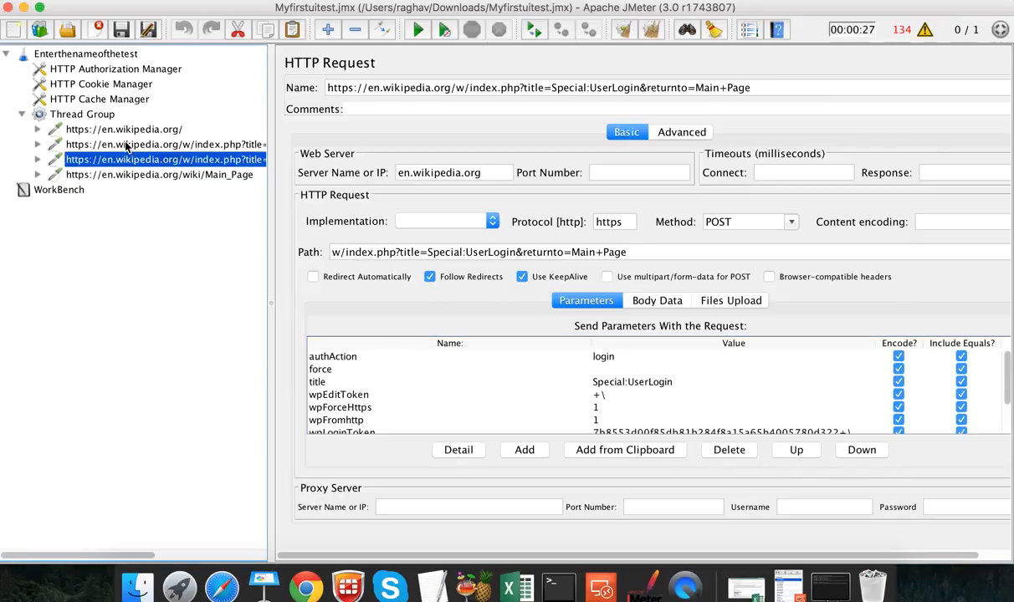
click(126, 146)
click(81, 114)
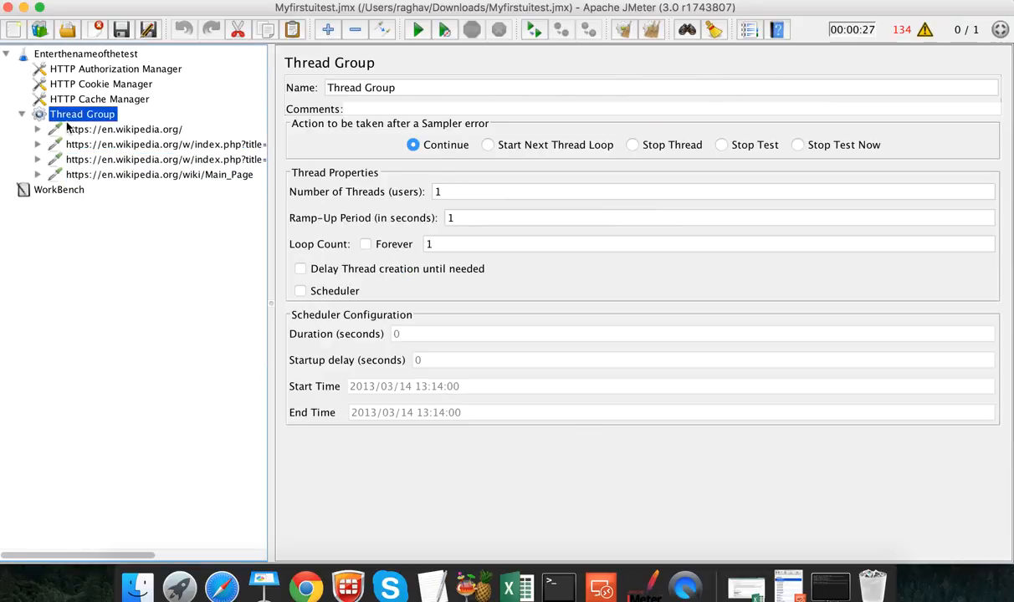
right_click(66, 117)
mouse_move(189, 129)
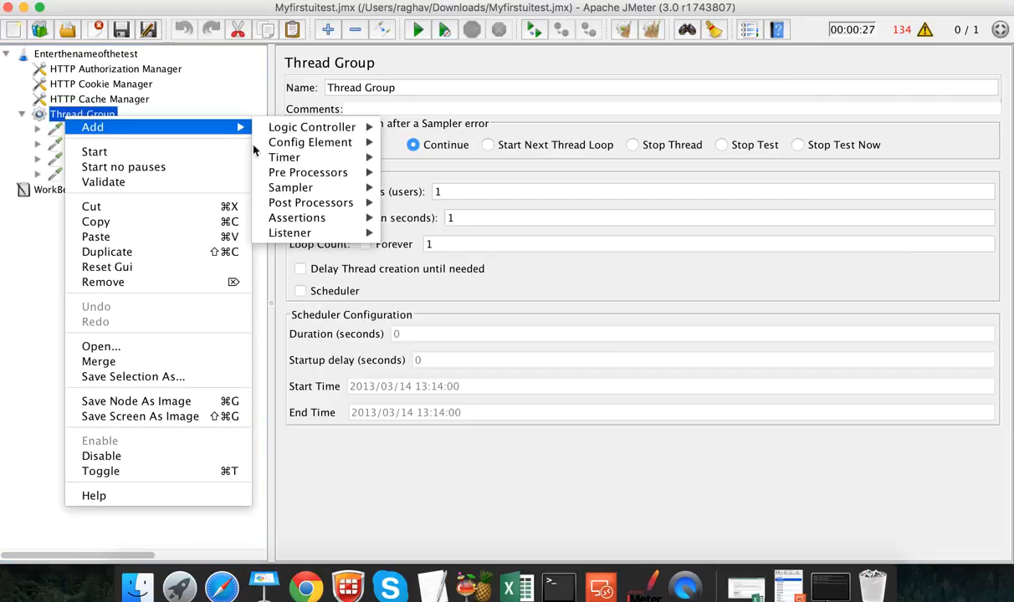
mouse_move(276, 232)
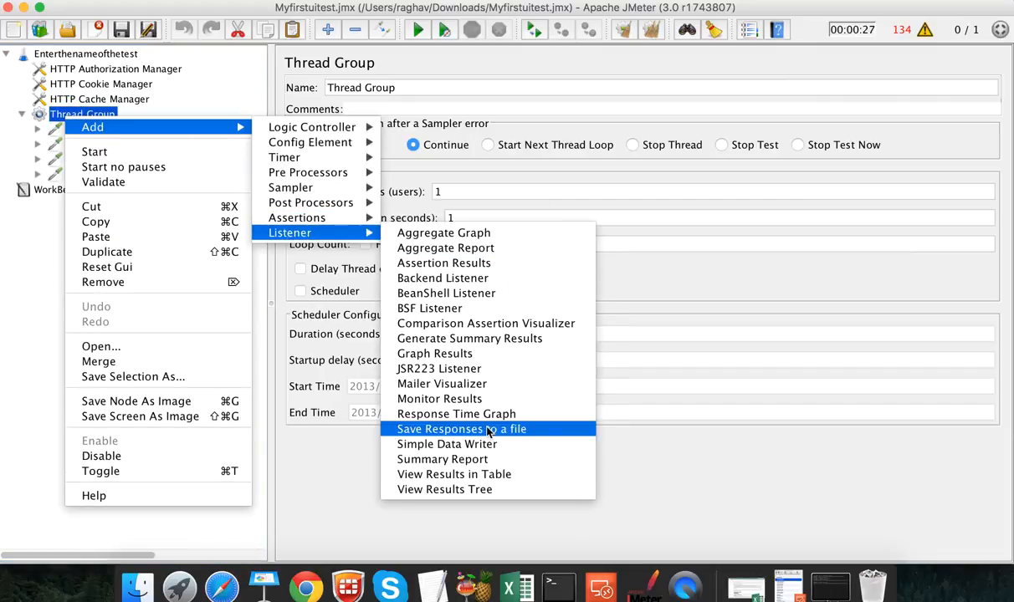
click(489, 475)
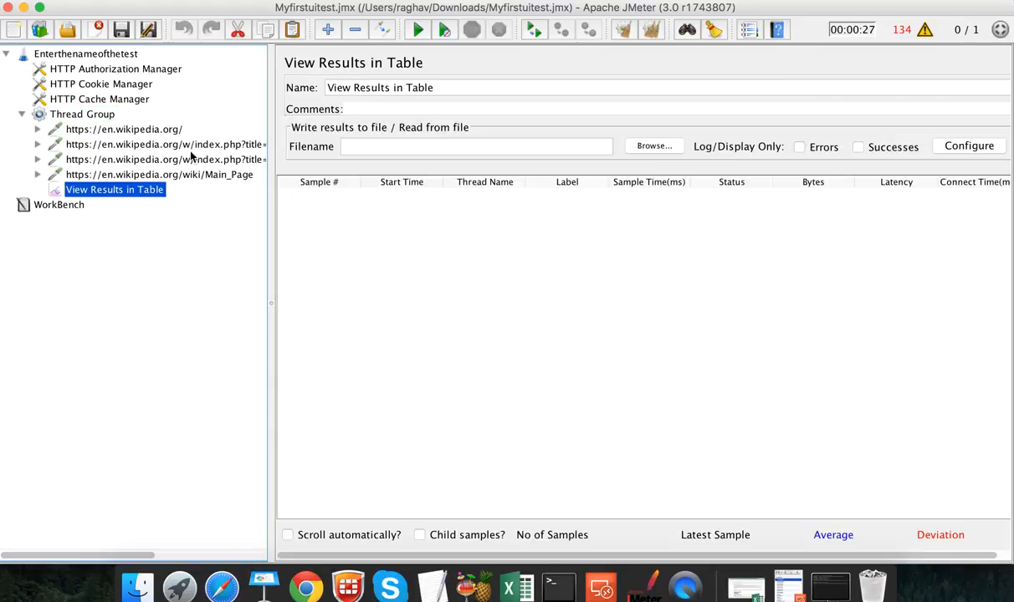
Step: Add a View Results Tree listener to the Thread Group as well
click(83, 114)
right_click(84, 116)
mouse_move(194, 132)
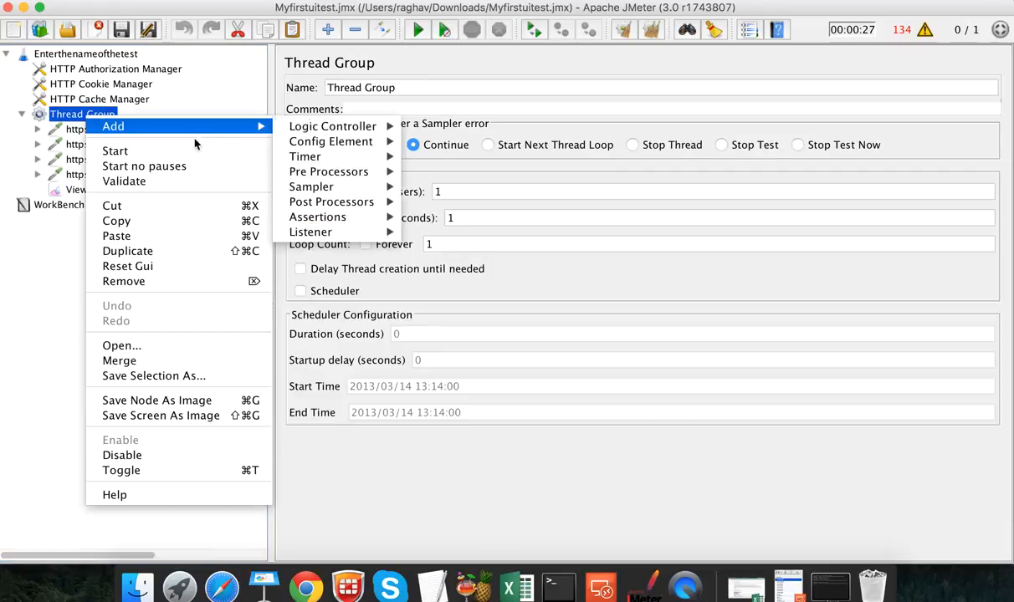
mouse_move(320, 237)
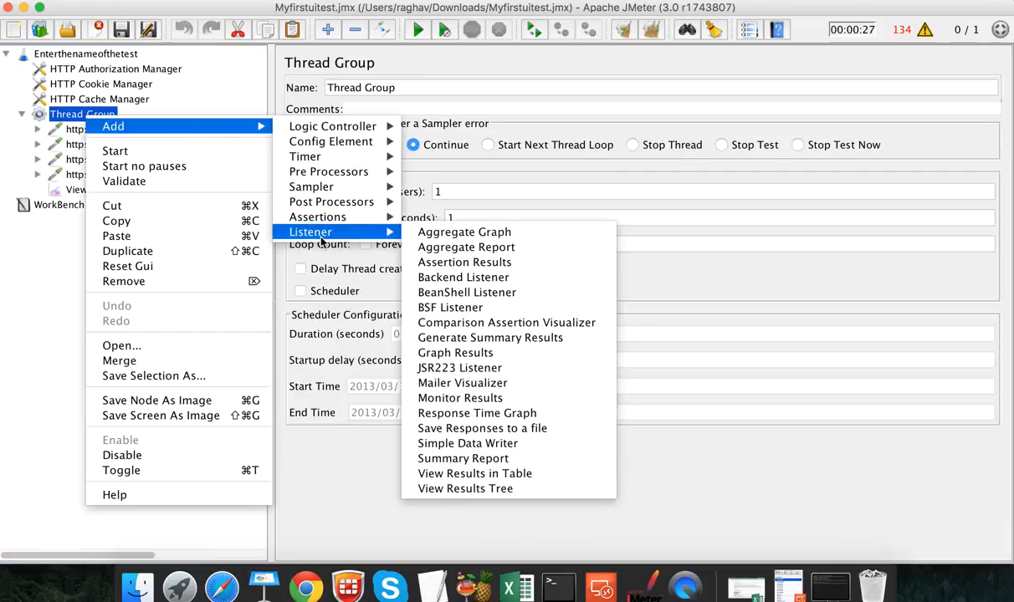
click(517, 490)
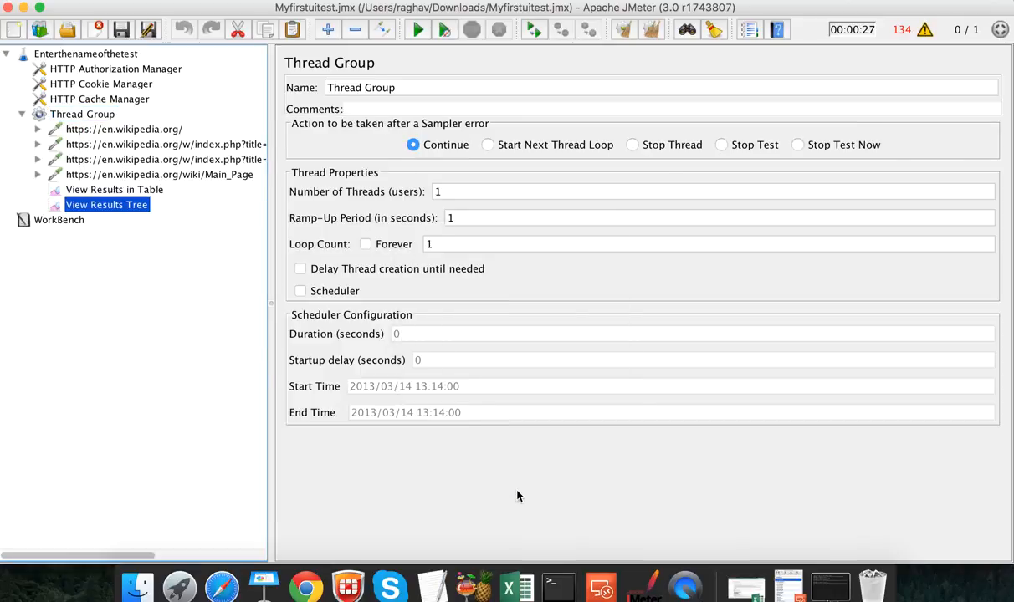
click(89, 117)
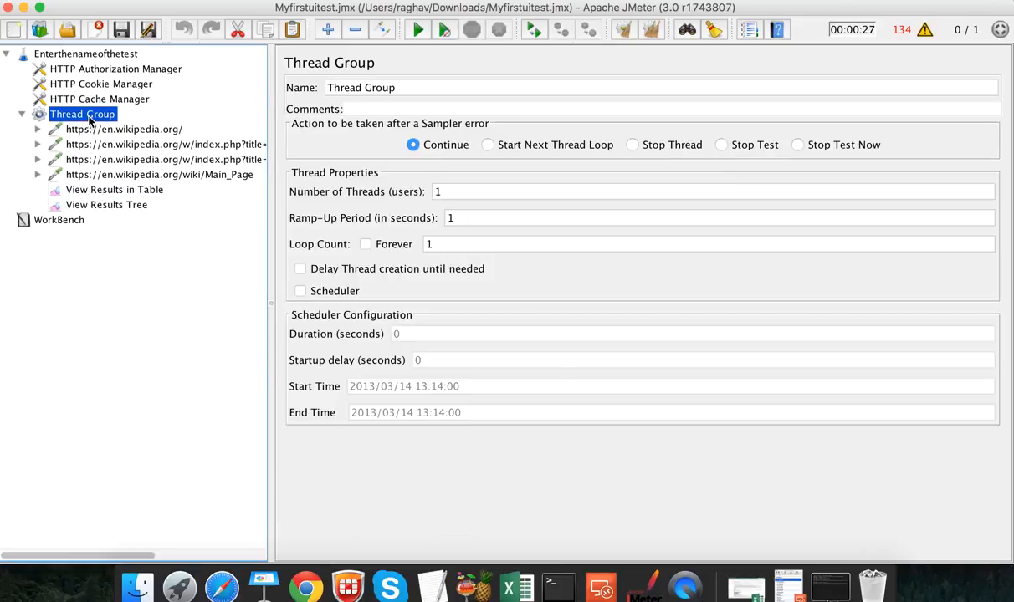
Step: Start the test run and watch the results table and results tree listeners
click(447, 193)
click(416, 31)
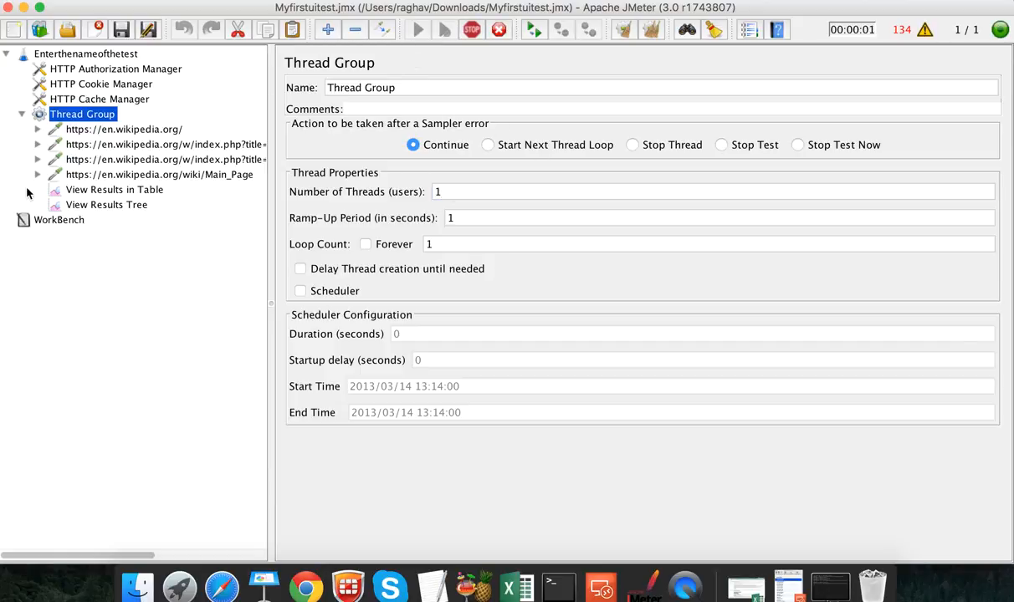
click(88, 188)
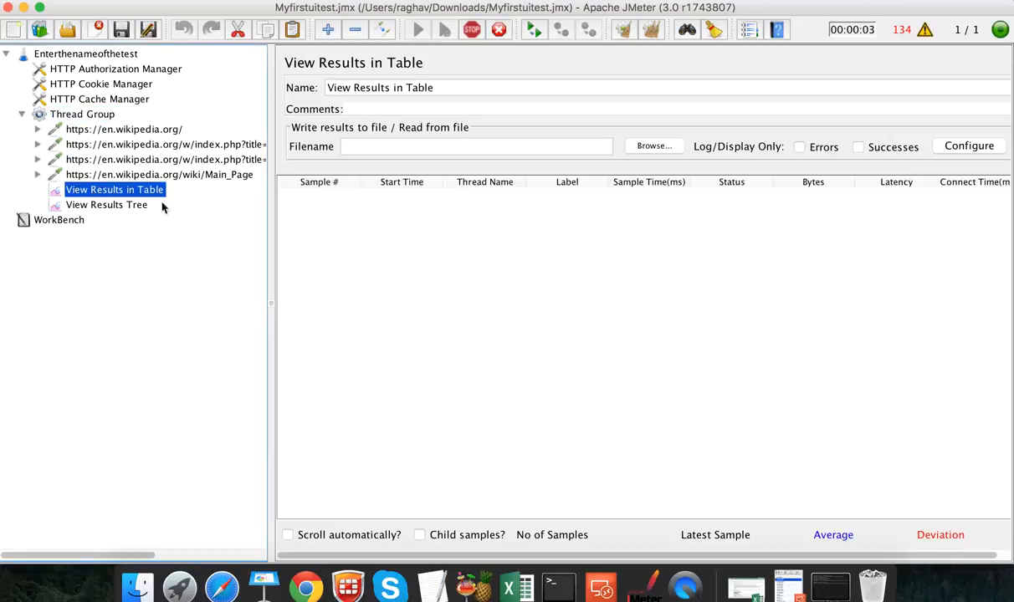
click(101, 204)
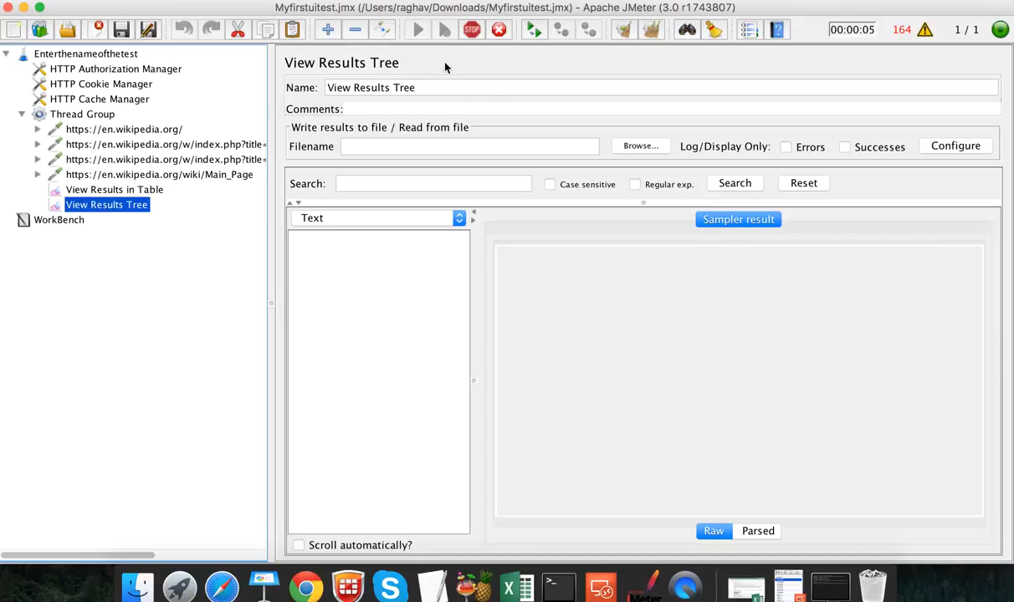
click(106, 188)
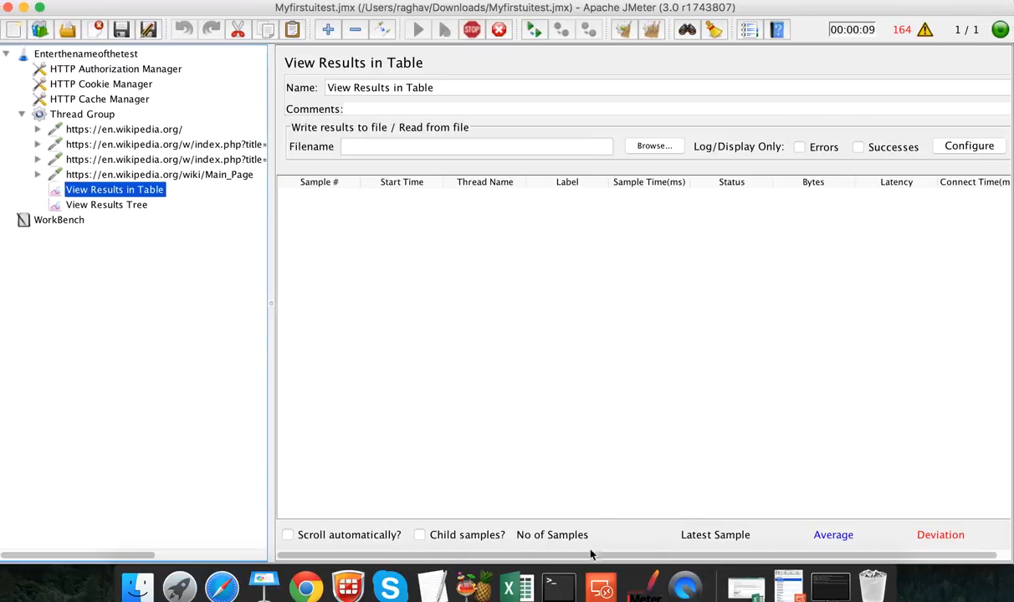
Step: Confirm the three samples succeeded in View Results in Table, averaging 5726 ms
click(432, 552)
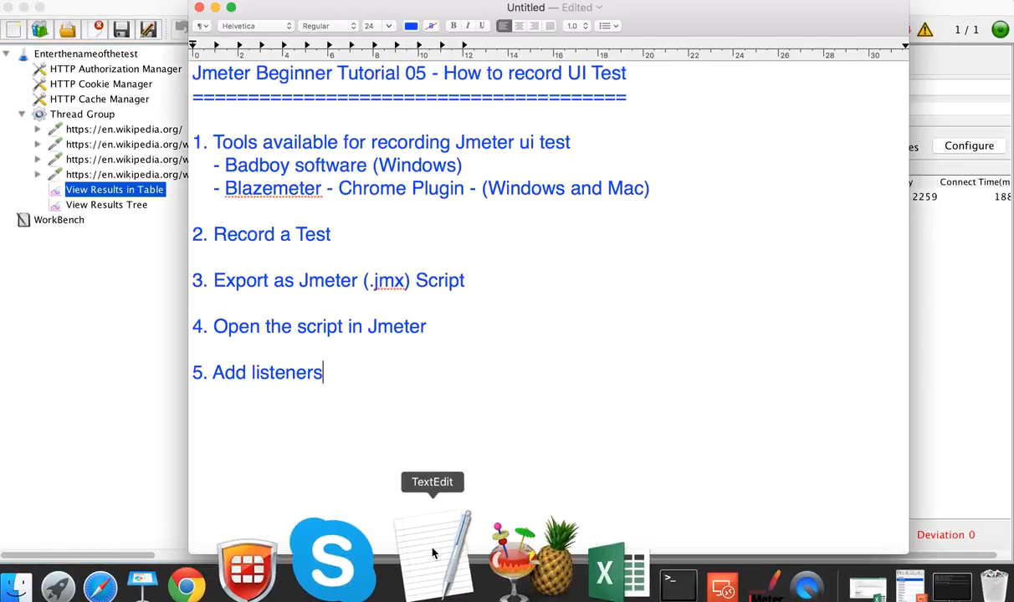
click(95, 242)
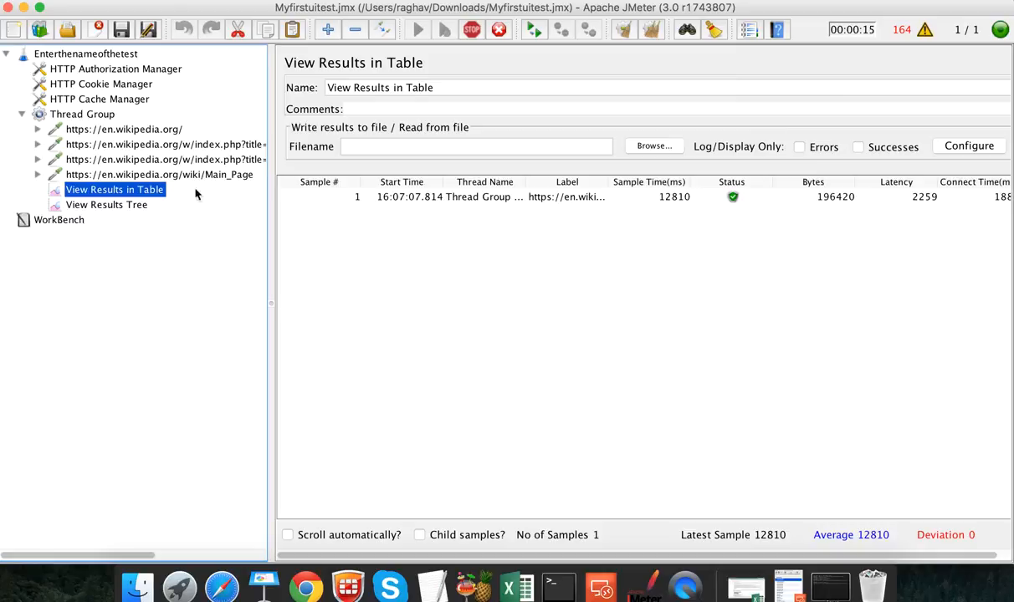
click(140, 205)
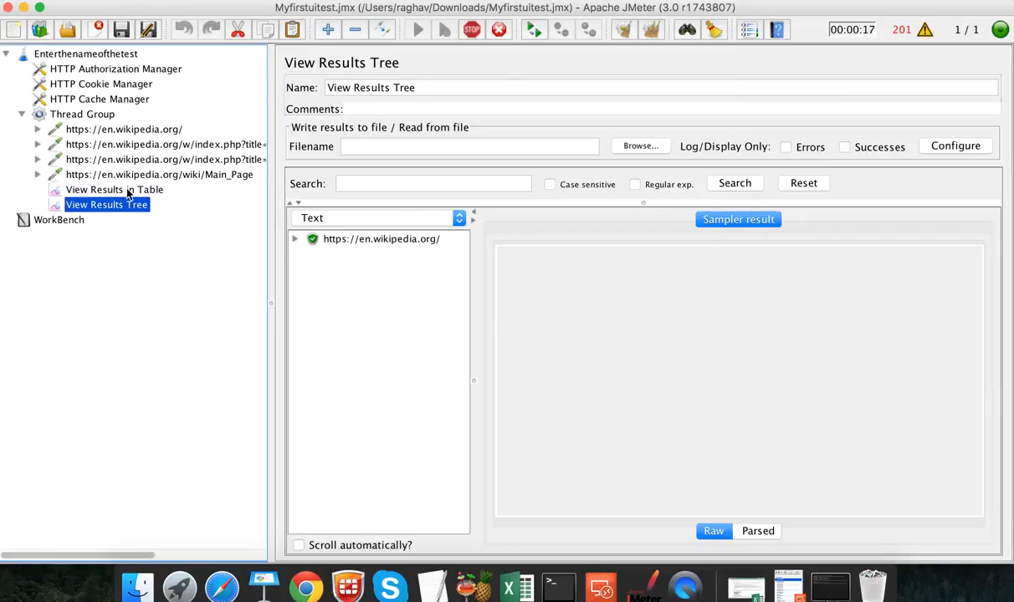
click(128, 192)
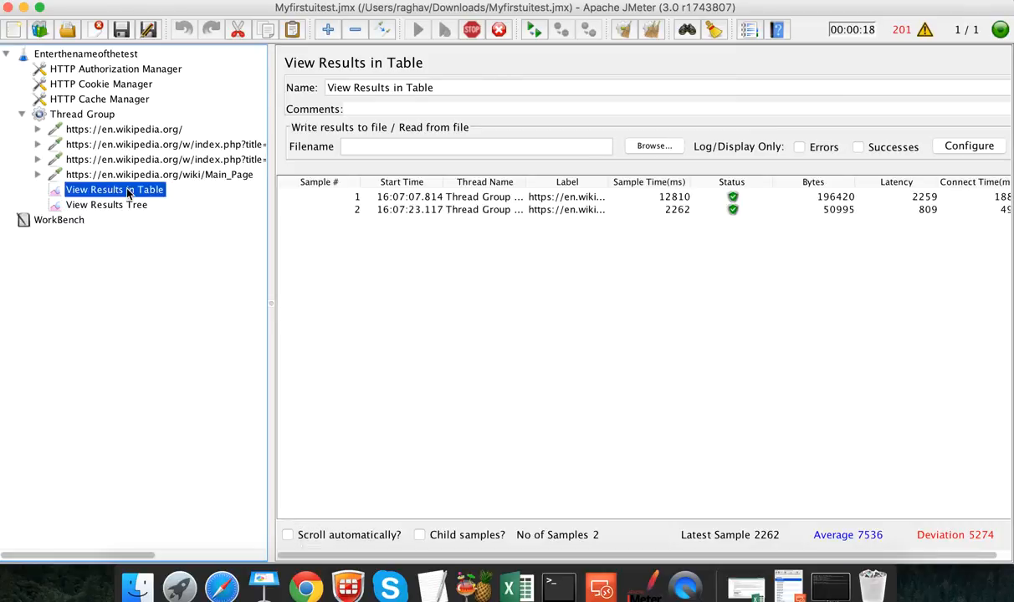
click(410, 210)
click(387, 196)
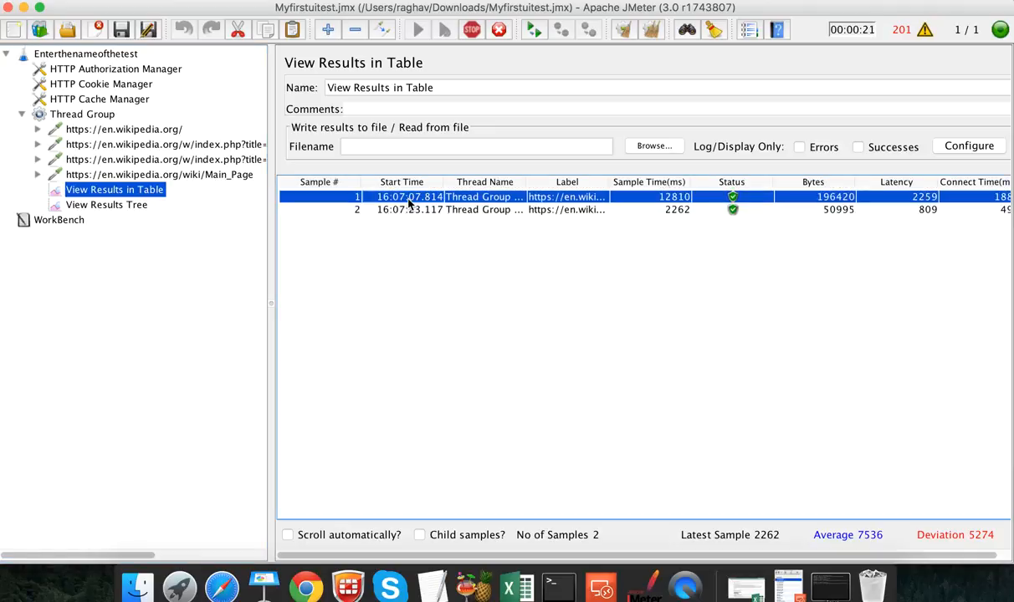
Step: Inspect each sample's request and HTML response in View Results Tree, then reselect the Thread Group
click(127, 204)
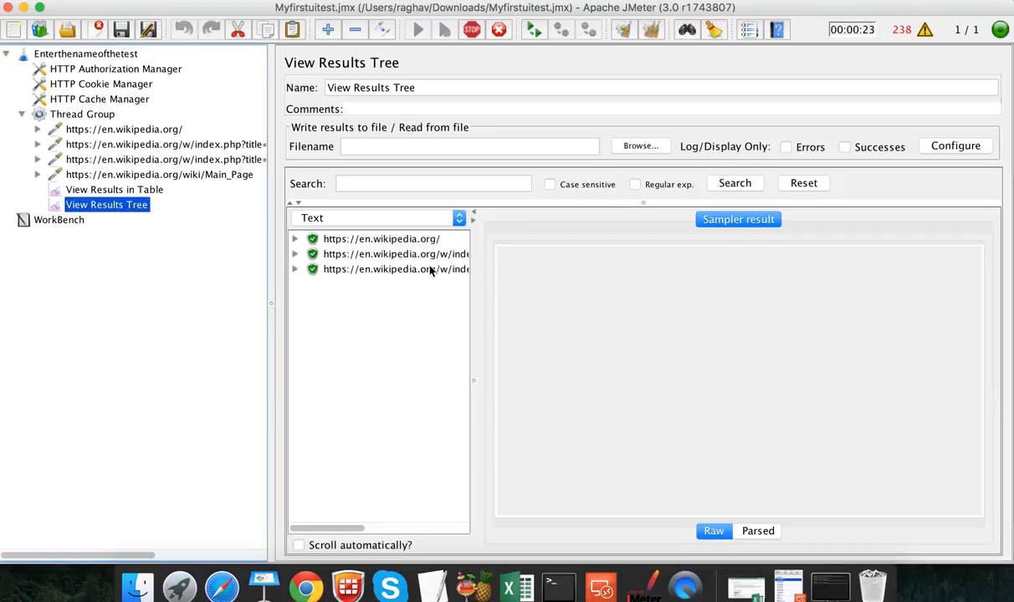
click(410, 272)
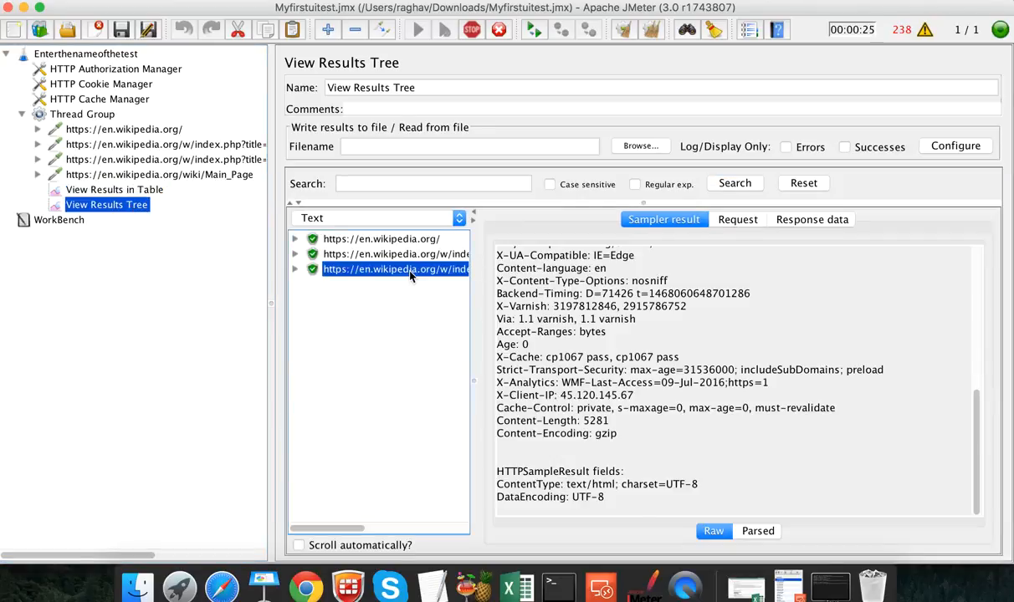
click(738, 219)
click(809, 219)
click(458, 257)
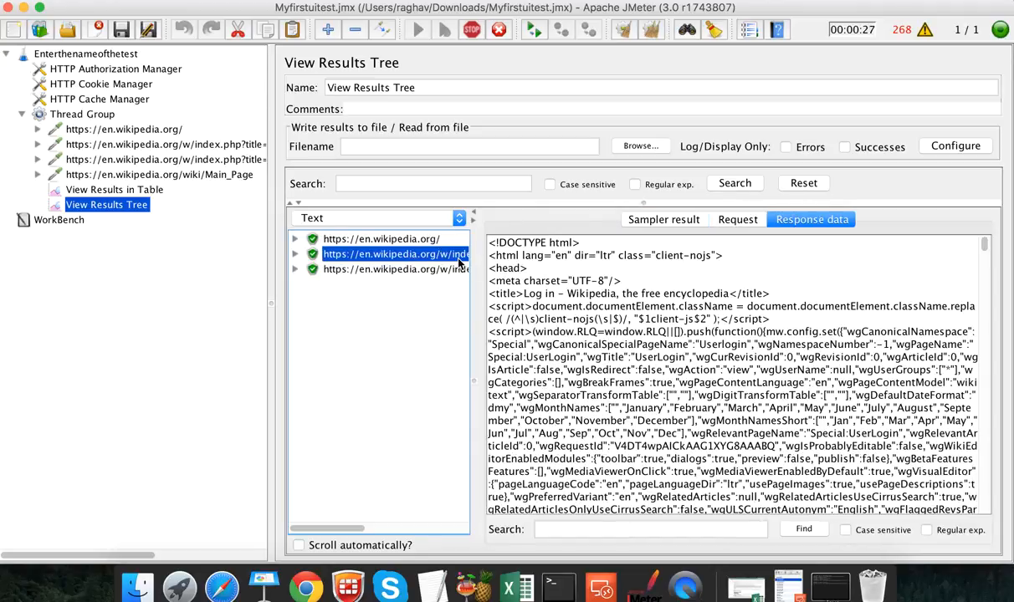
click(394, 240)
click(120, 190)
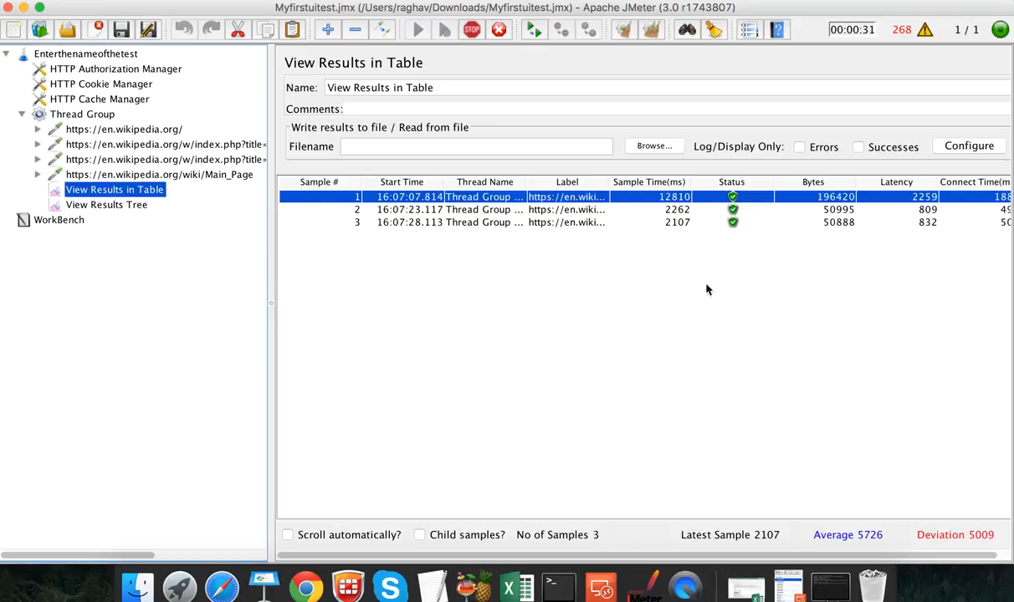
click(85, 115)
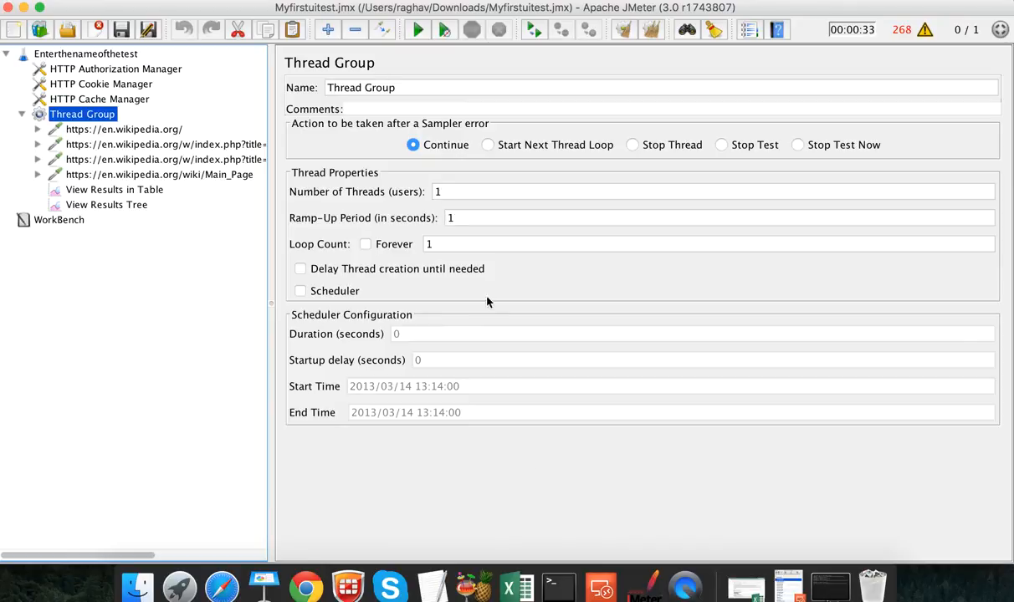
Step: Add '6. Run and validate' below step 5, followed by a row of equals signs
click(429, 569)
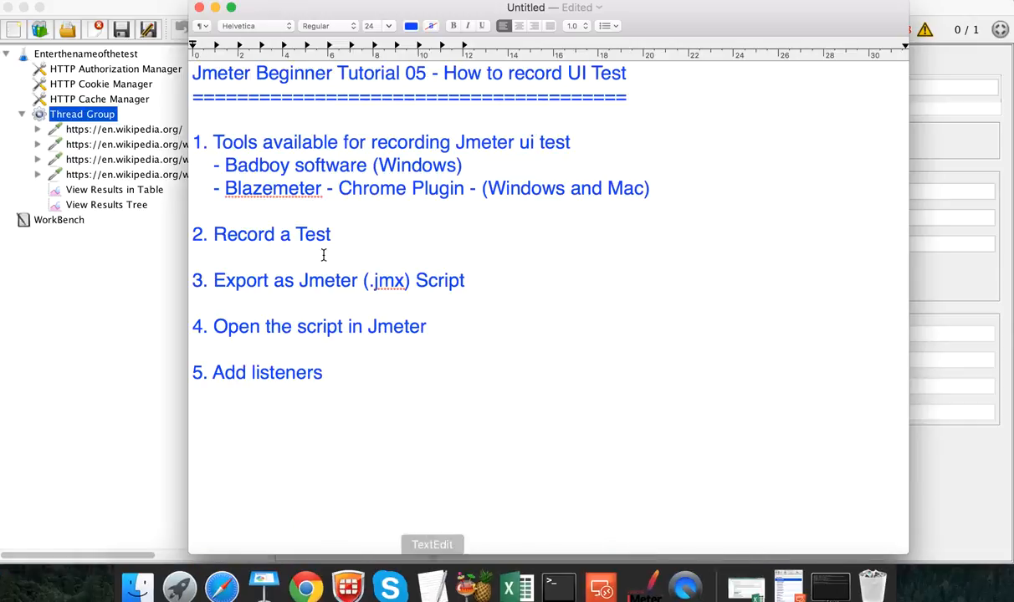
key(Return)
key(Return)
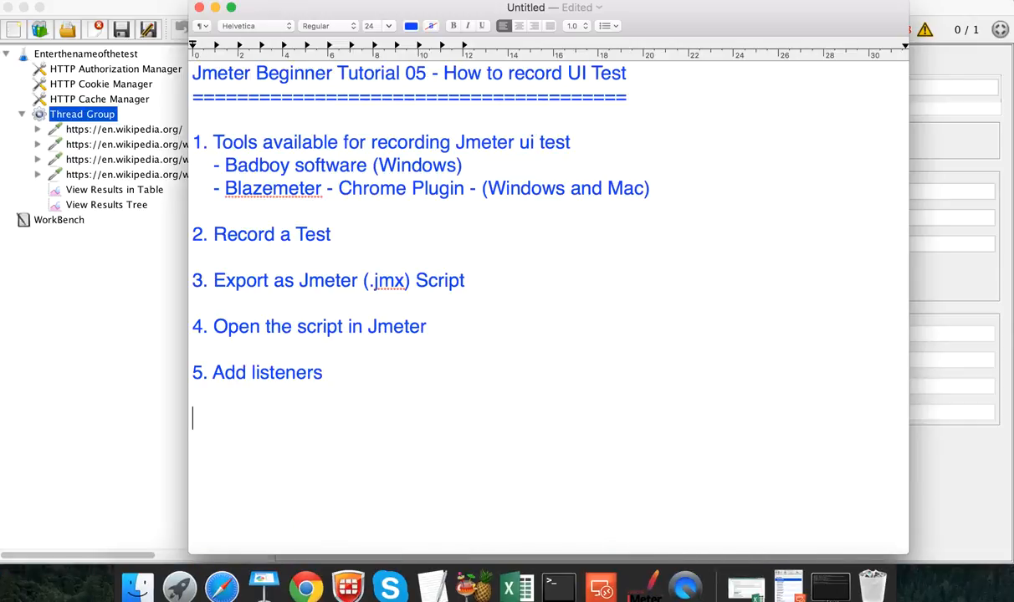
text(6. Run and validate  )
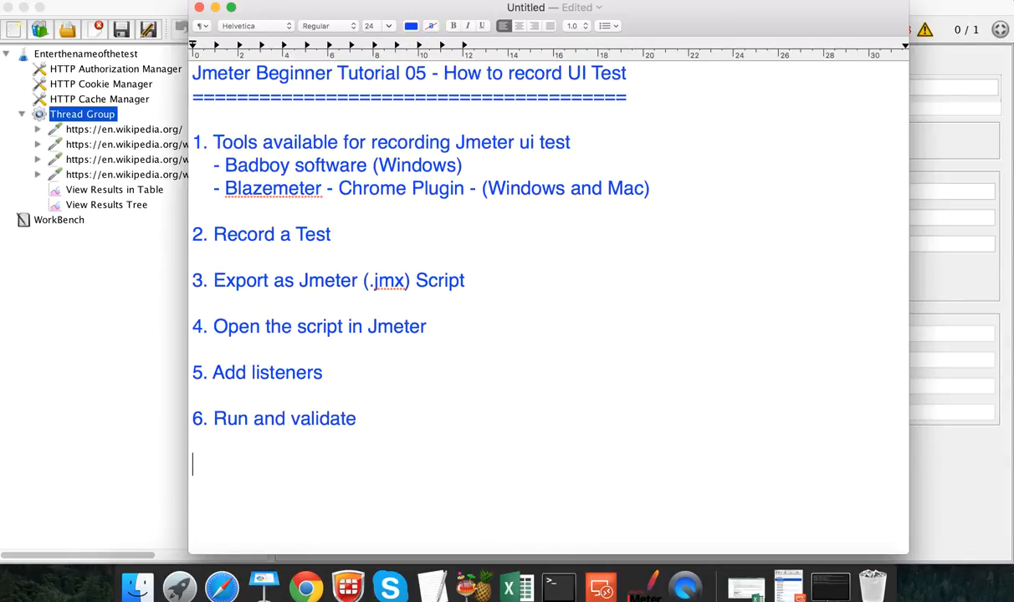
text(================)
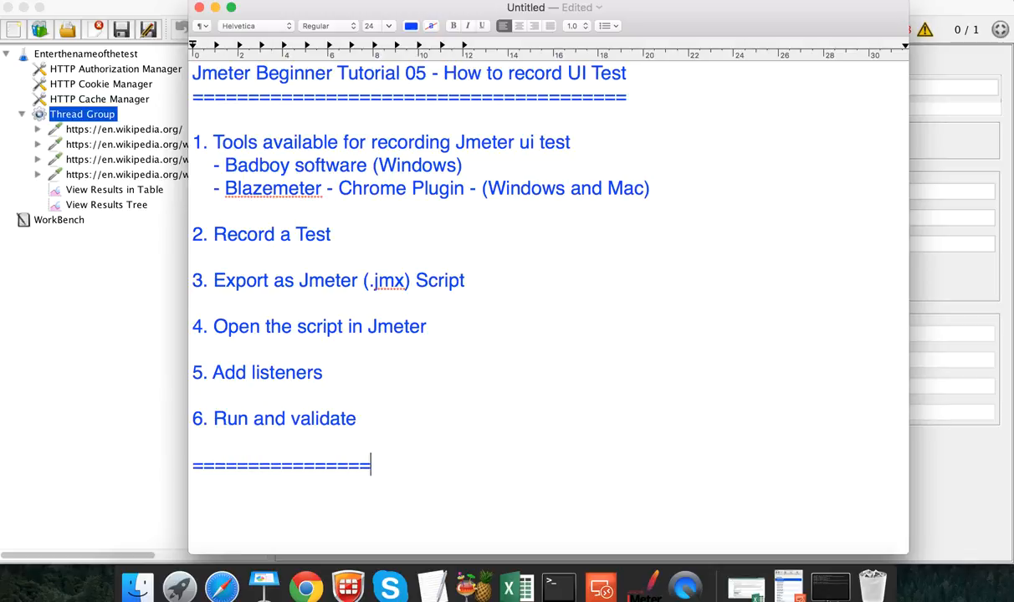
text(==============)
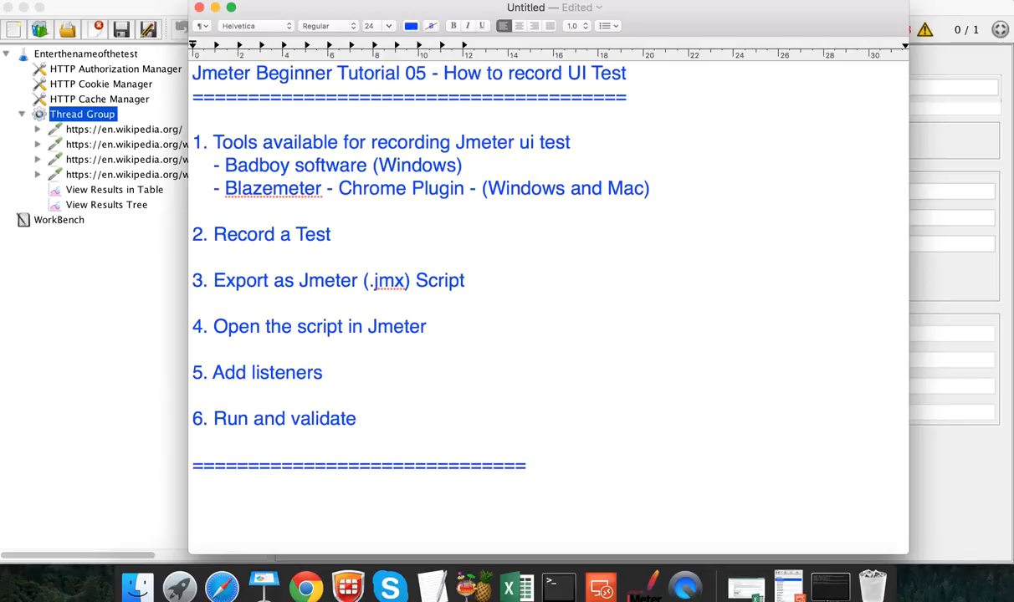